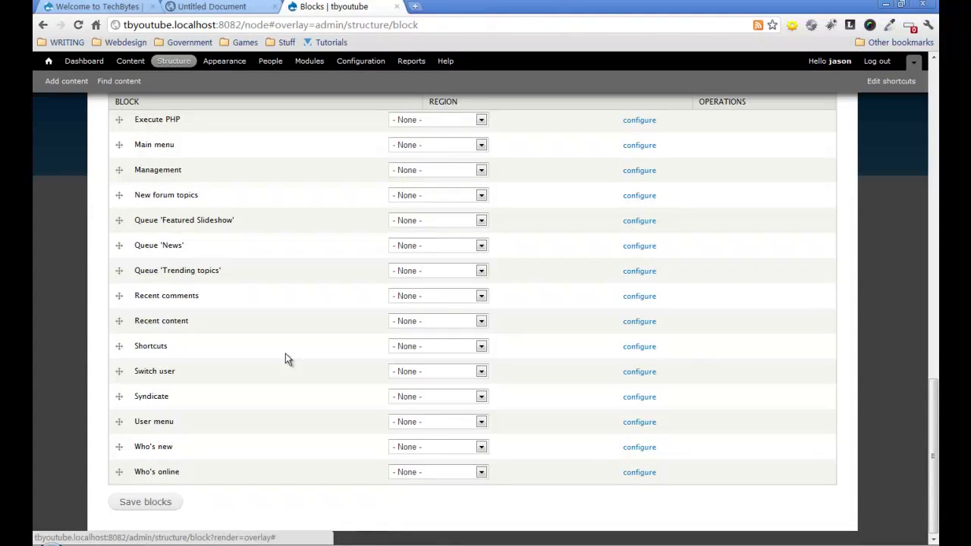
Step: On the Blocks page, set View: Slideshow's region to Highlighted and save blocks
scroll(285, 354, up, 3)
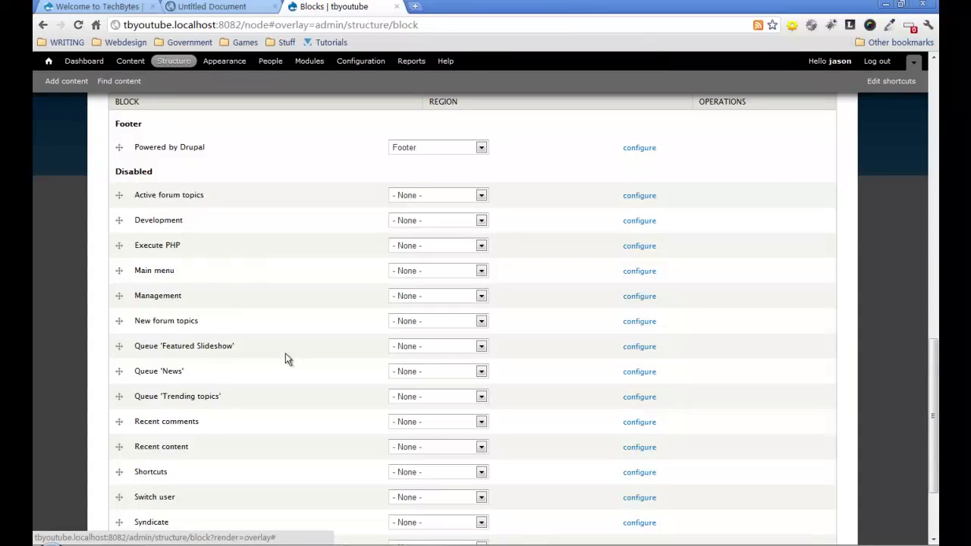
scroll(286, 353, up, 2)
scroll(284, 351, up, 5)
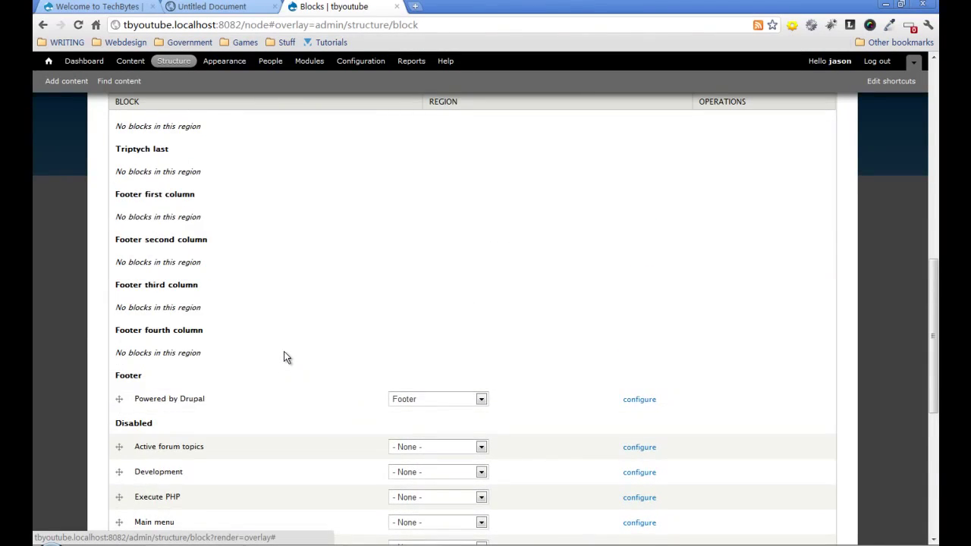
scroll(284, 351, up, 11)
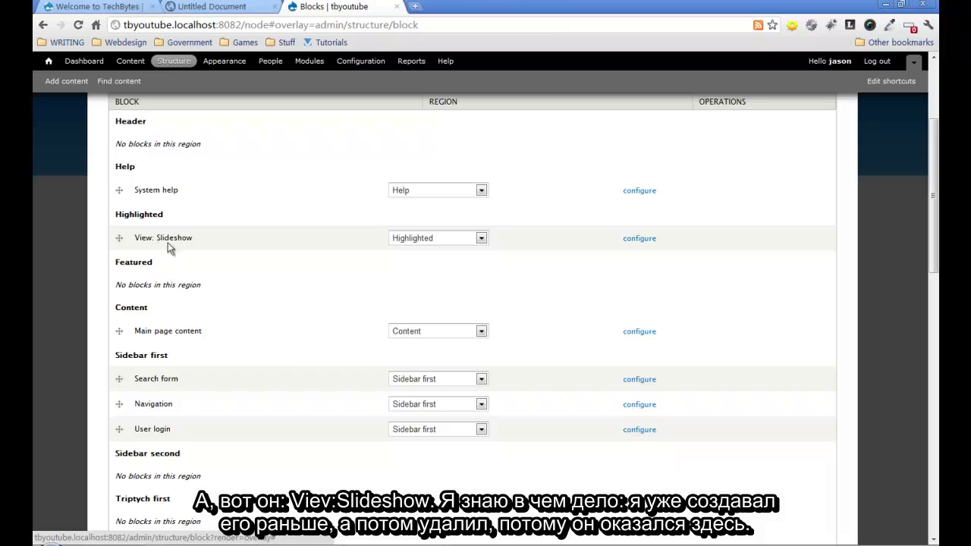
scroll(228, 288, up, 2)
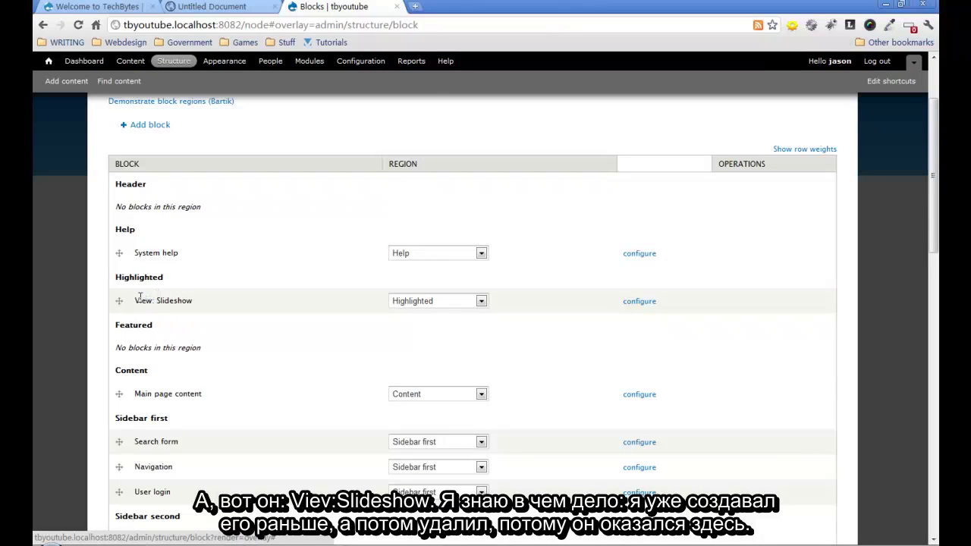
scroll(233, 355, down, 7)
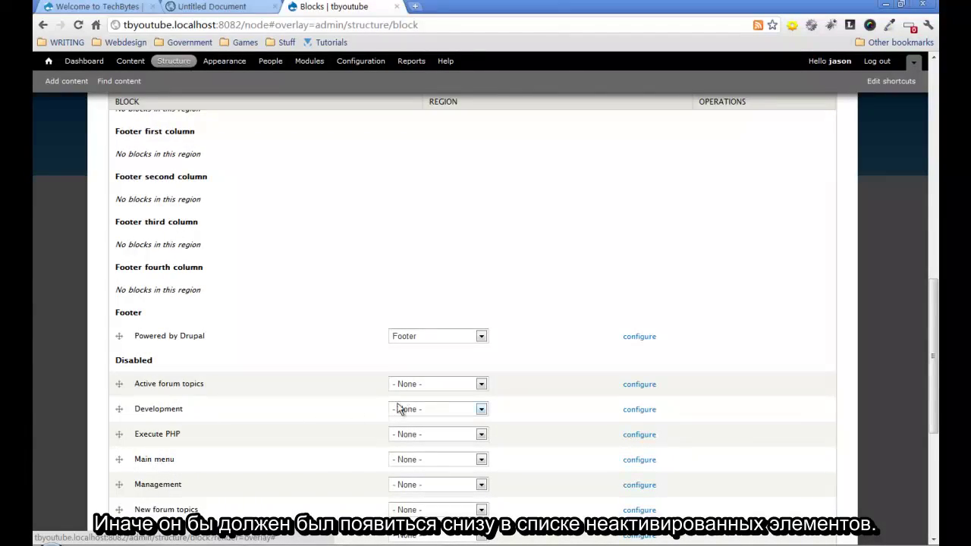
scroll(244, 408, up, 5)
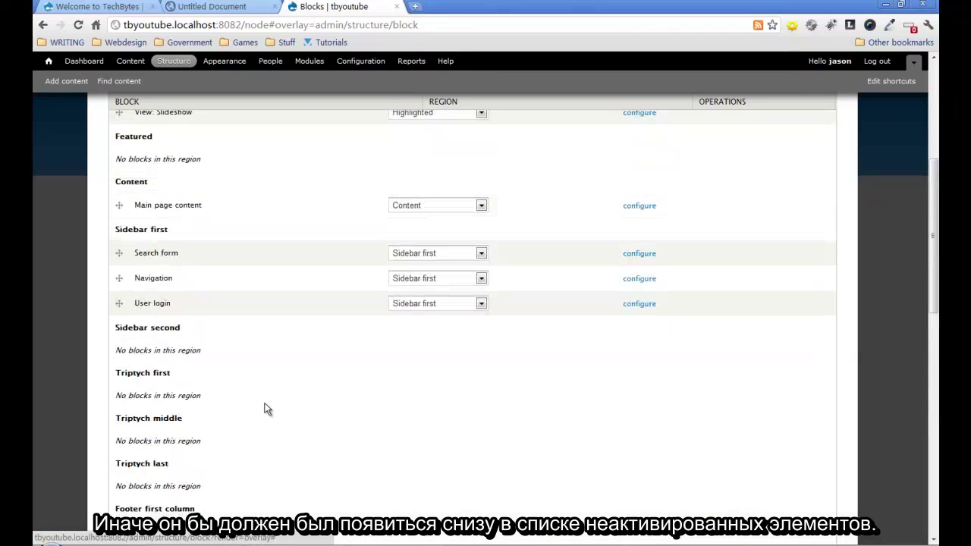
scroll(267, 410, up, 1)
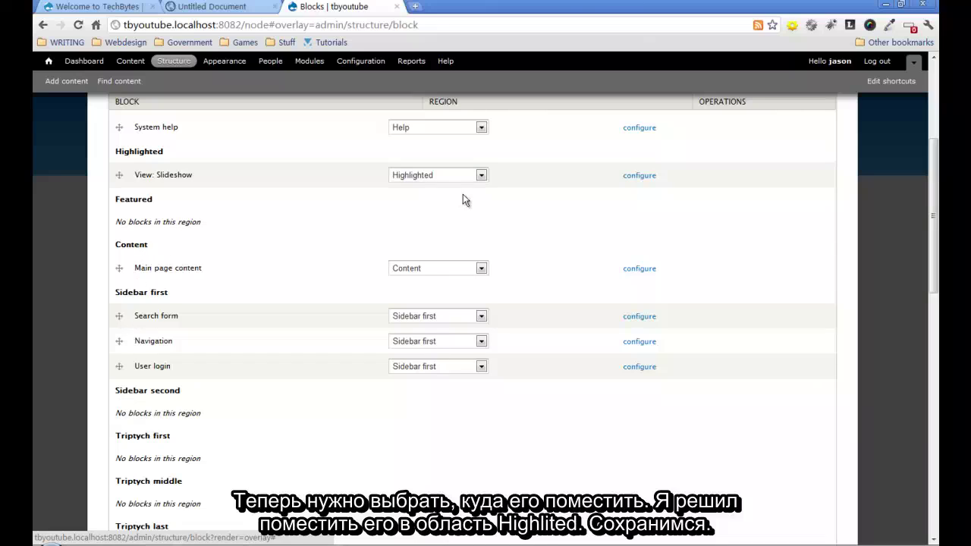
click(480, 176)
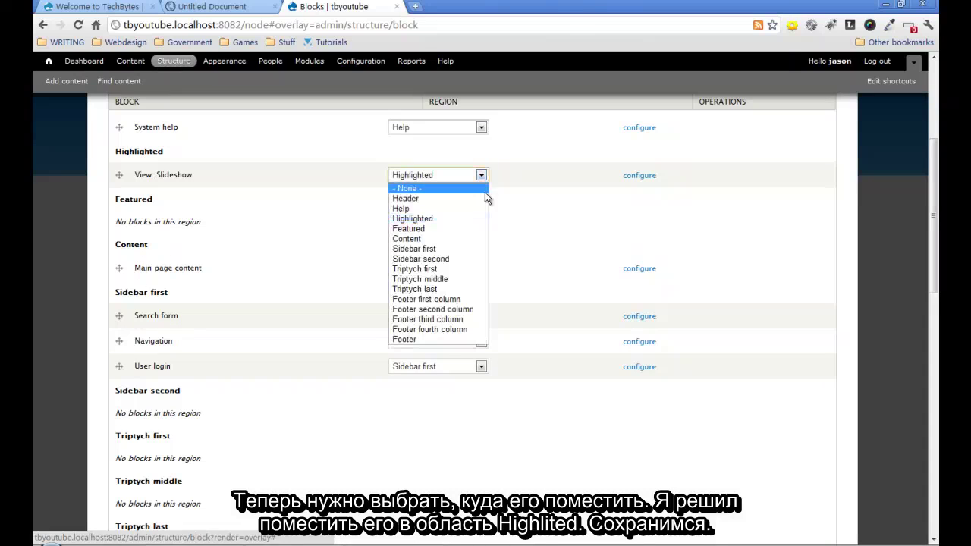
click(420, 220)
scroll(302, 291, down, 10)
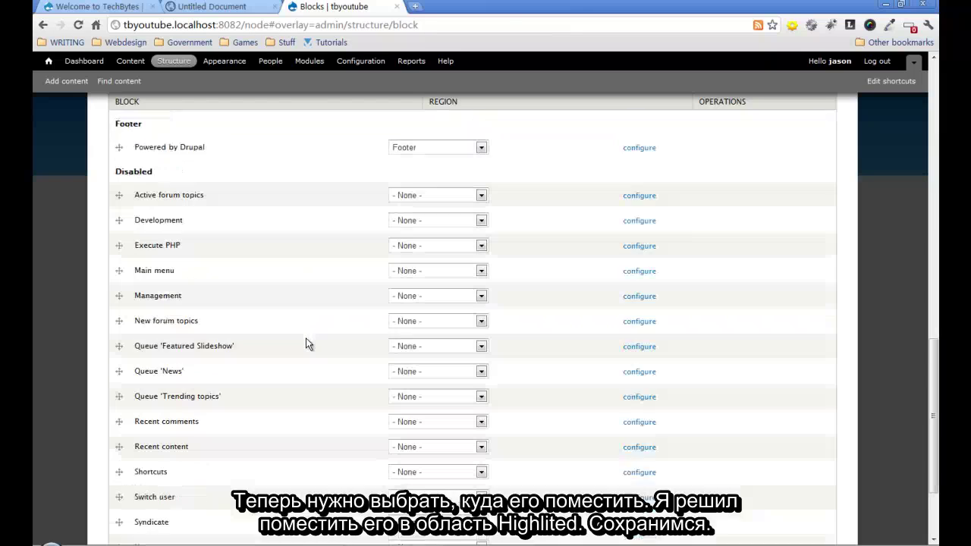
click(144, 502)
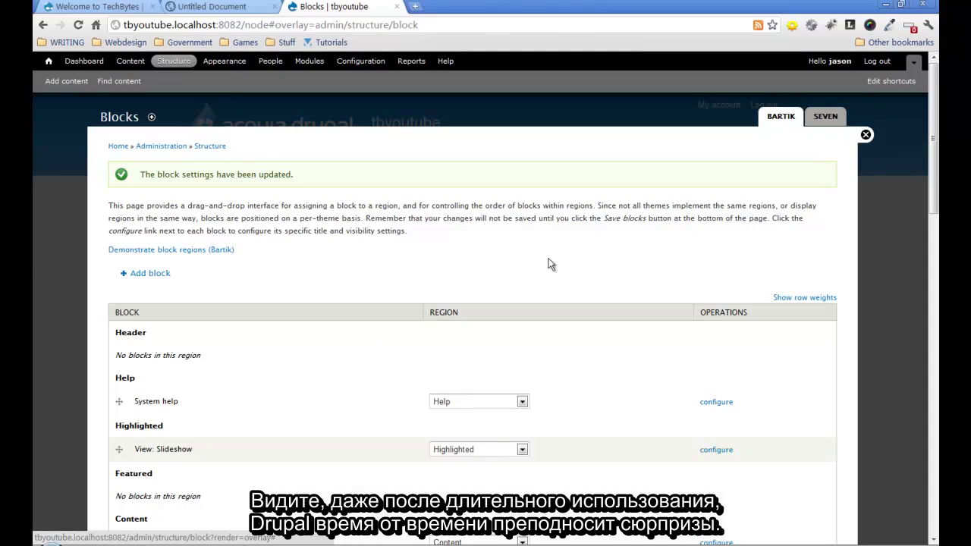
Step: Close the Blocks overlay and view the Slideshow block on the home page
click(865, 136)
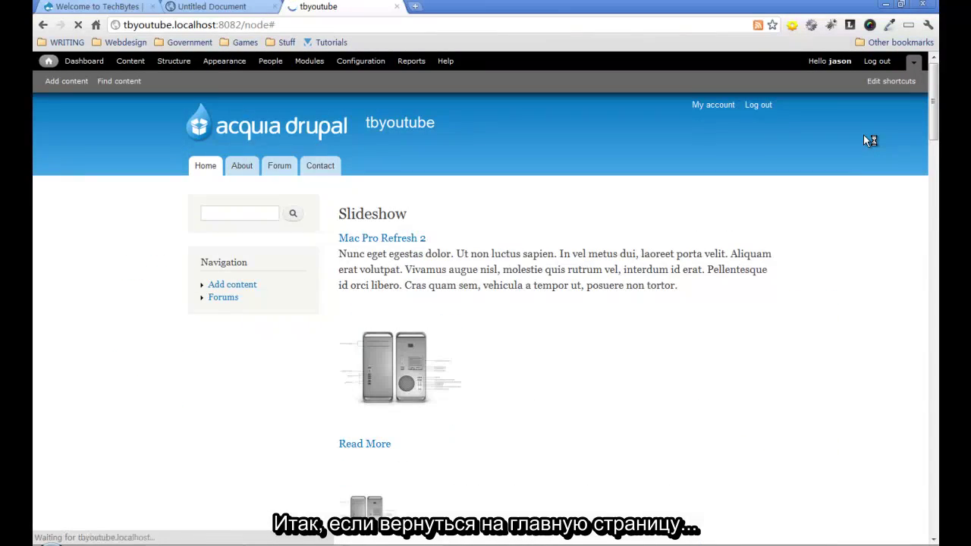
click(202, 169)
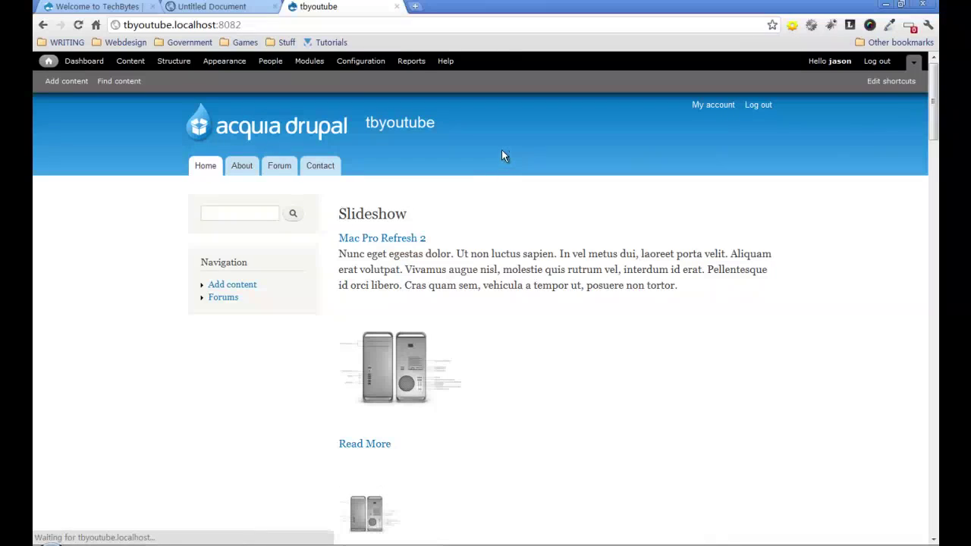
scroll(880, 349, down, 2)
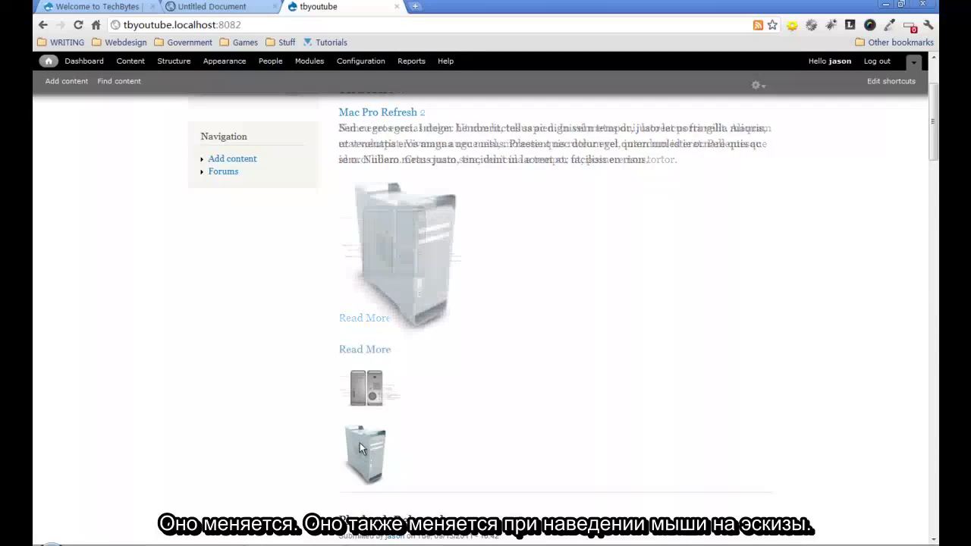
mouse_move(364, 398)
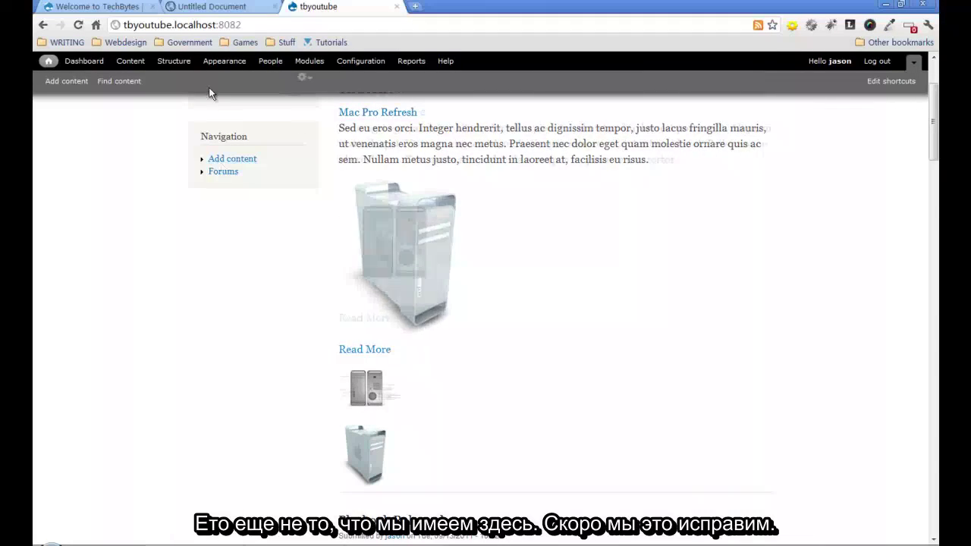
Step: Compare the slideshow with the TechBytes site design, then return to the Drupal site
click(114, 7)
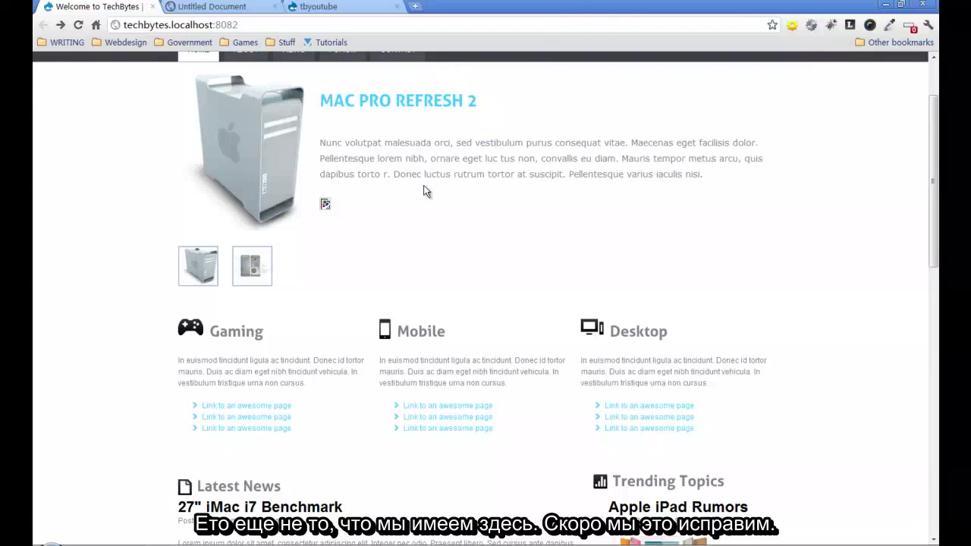
click(315, 8)
scroll(288, 201, up, 2)
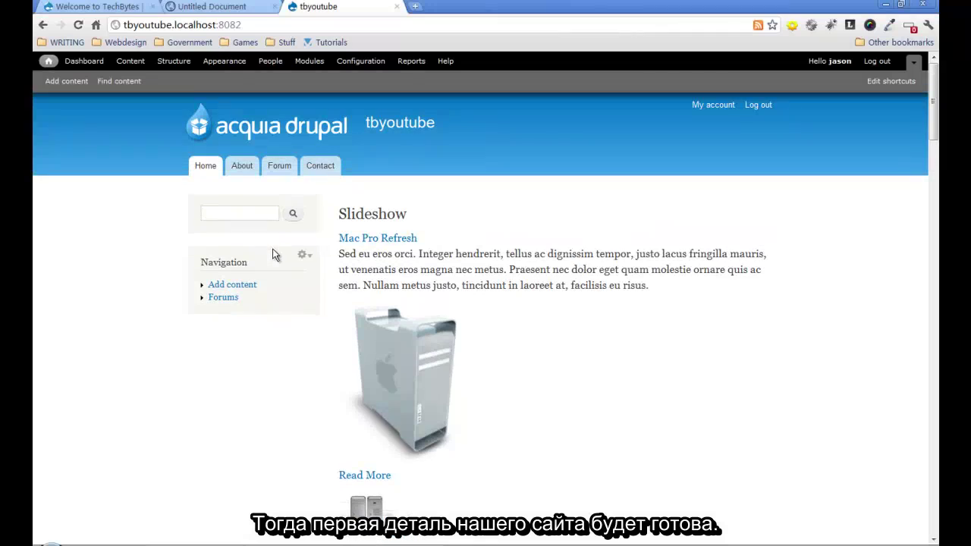
scroll(337, 469, down, 3)
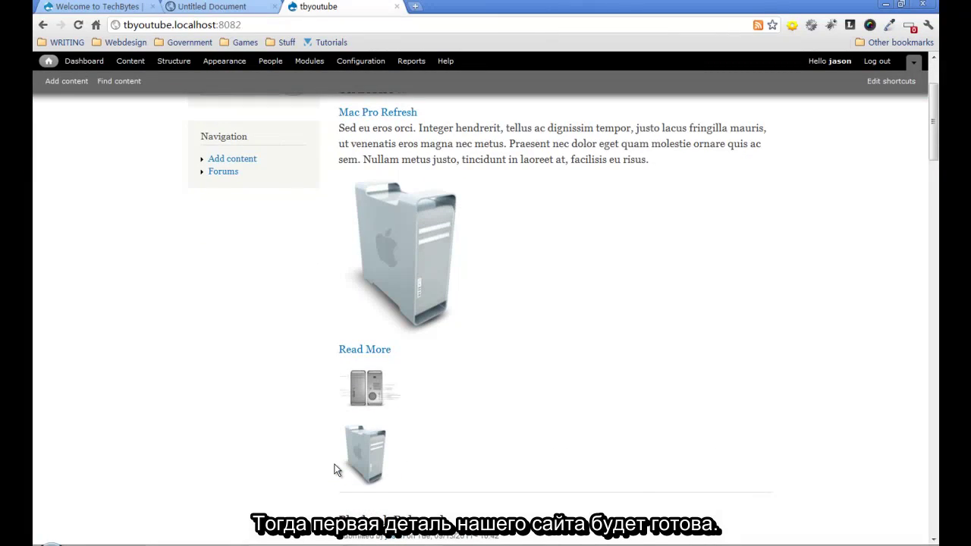
scroll(337, 467, down, 2)
scroll(338, 462, up, 4)
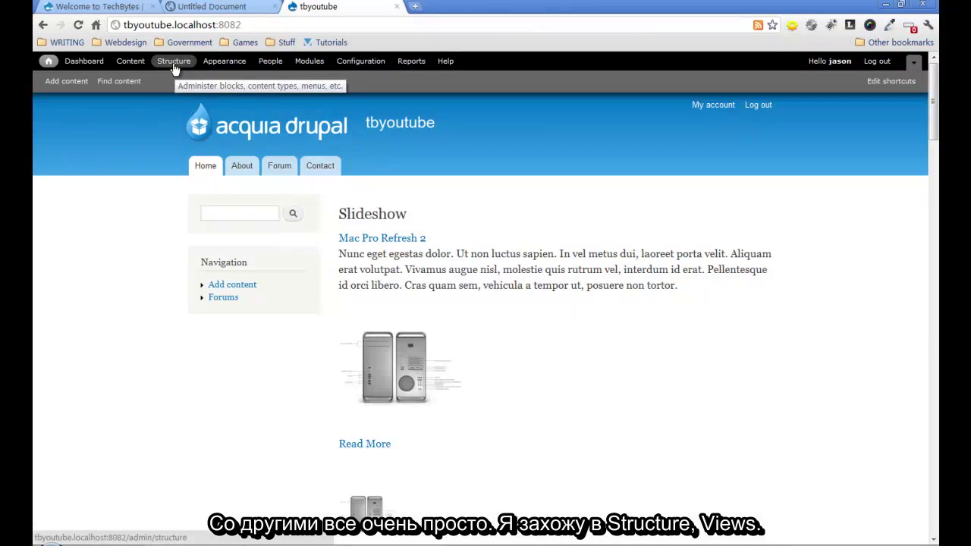
Step: Clone the Slideshow view from Structure > Views, naming the copy News
click(173, 65)
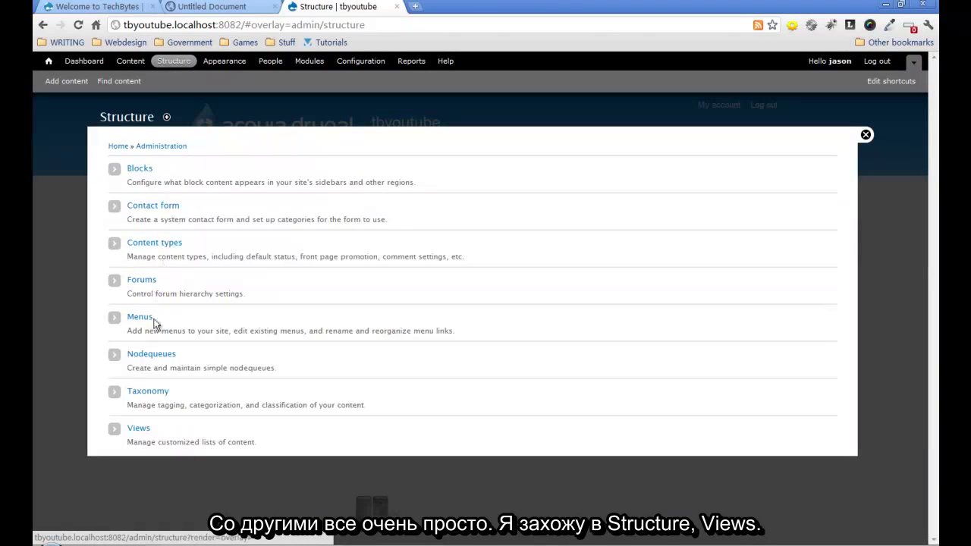
click(139, 429)
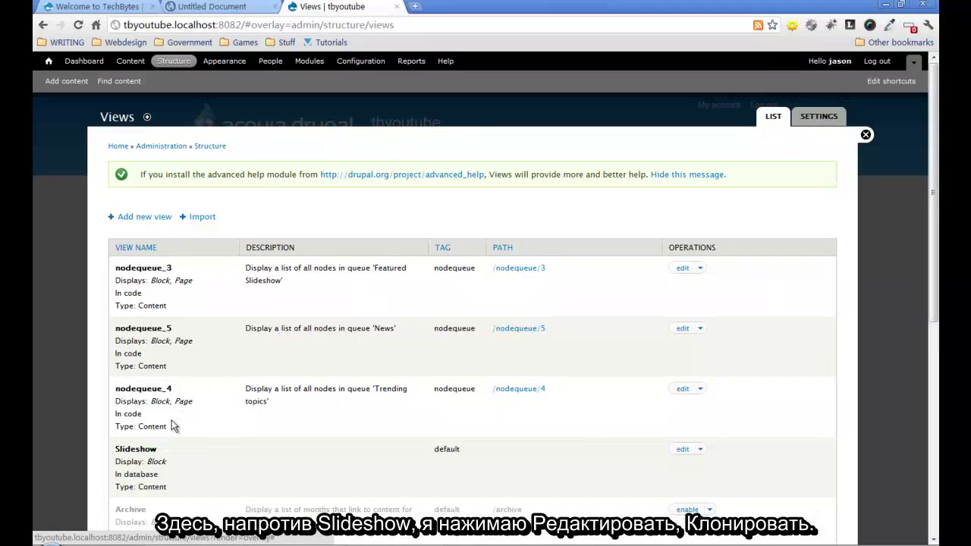
scroll(499, 450, down, 3)
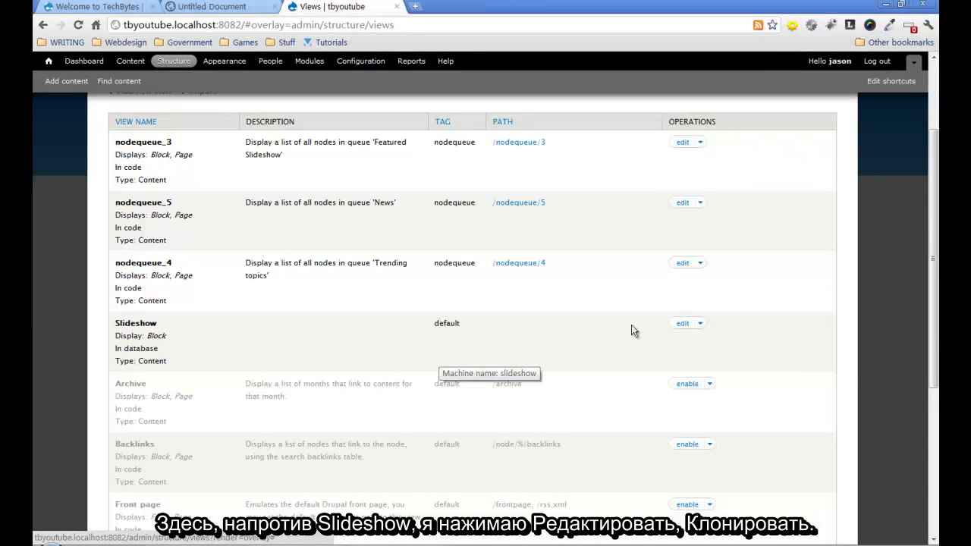
click(700, 324)
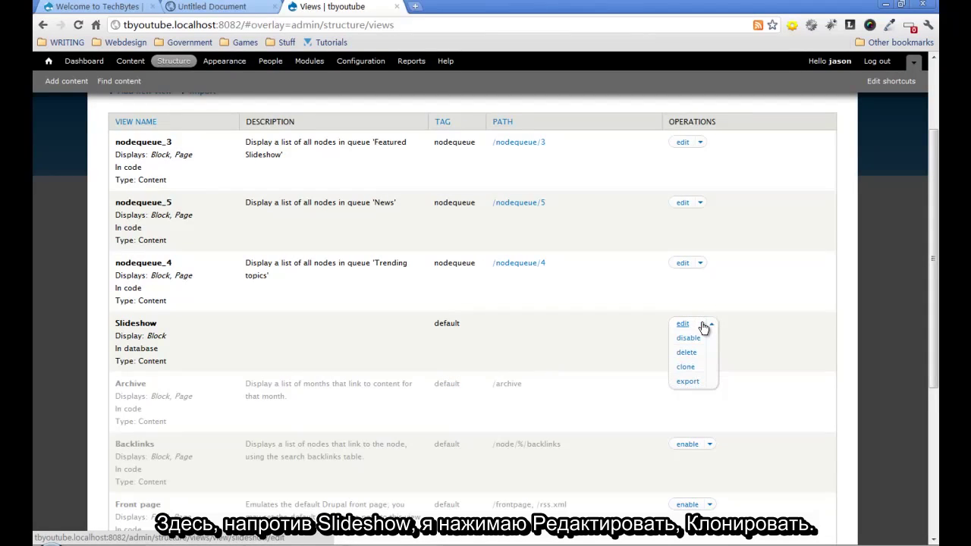
click(686, 369)
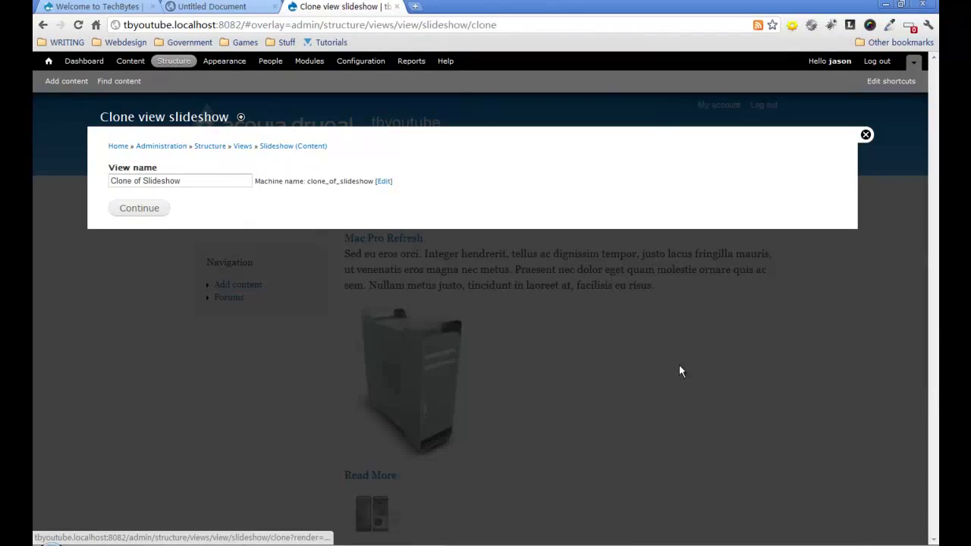
drag(181, 180, 85, 179)
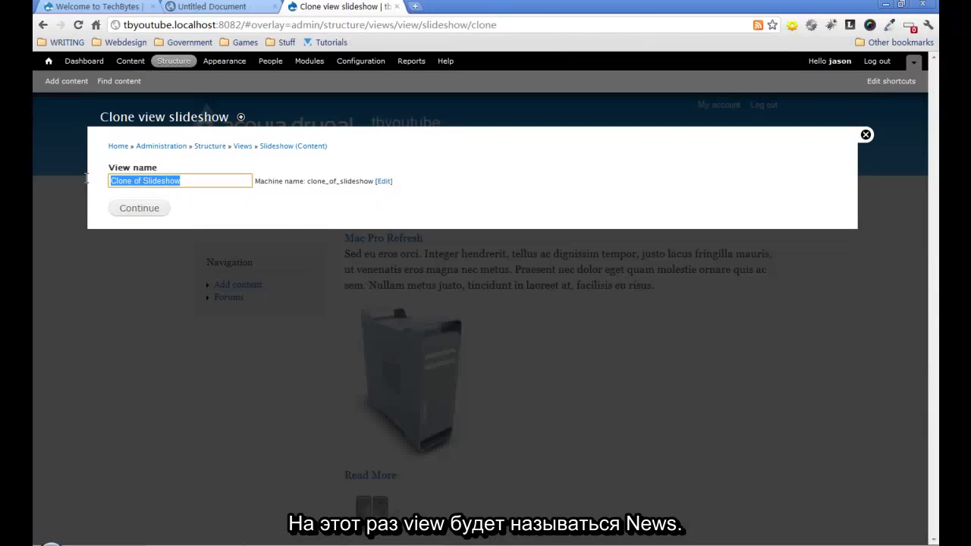
text(News)
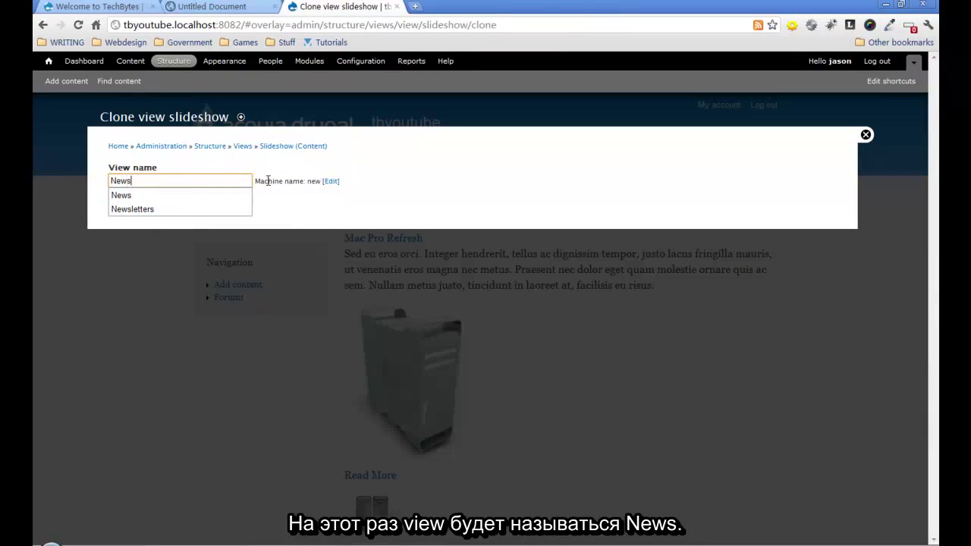
click(149, 199)
click(137, 210)
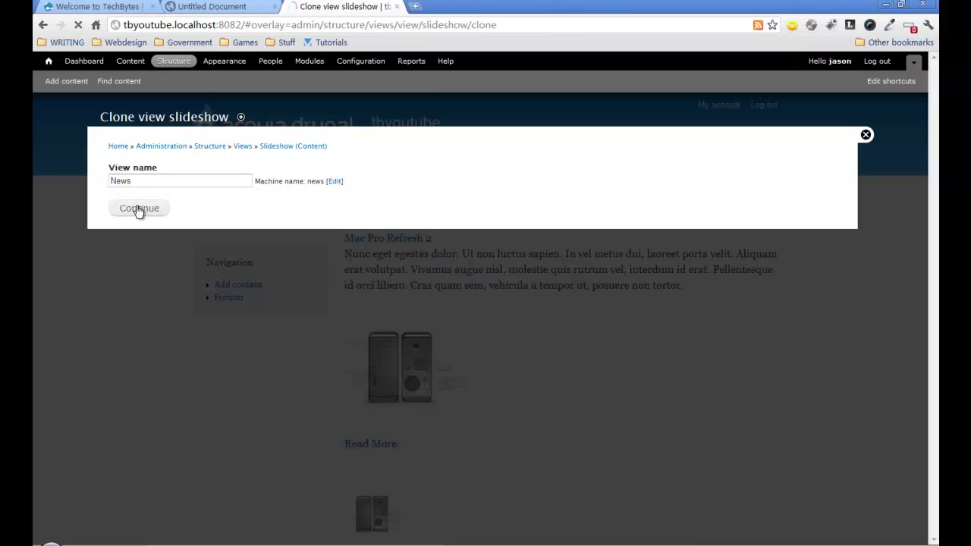
Step: Switch the Nodequeue: Queue relationship from Featured Slideshow to the News queue for all displays
scroll(251, 267, down, 10)
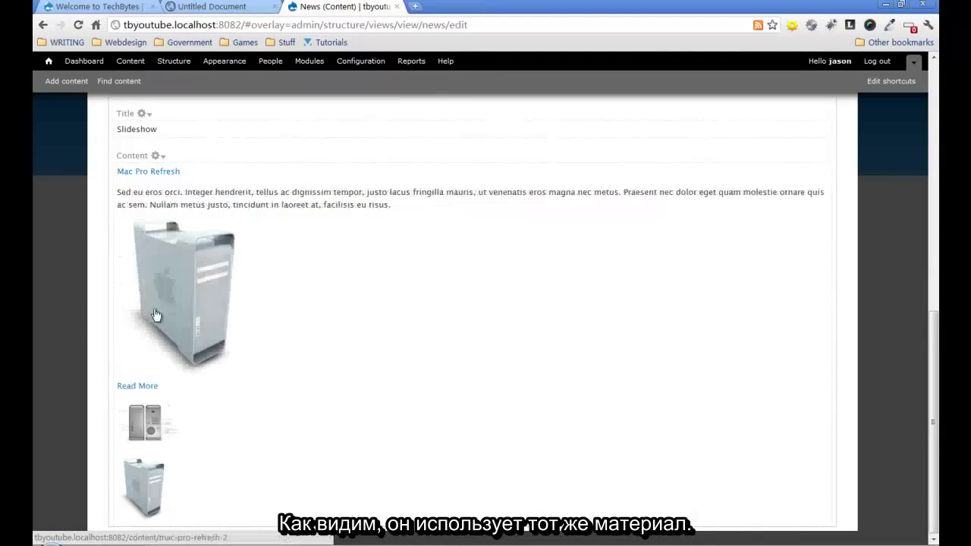
scroll(353, 328, up, 10)
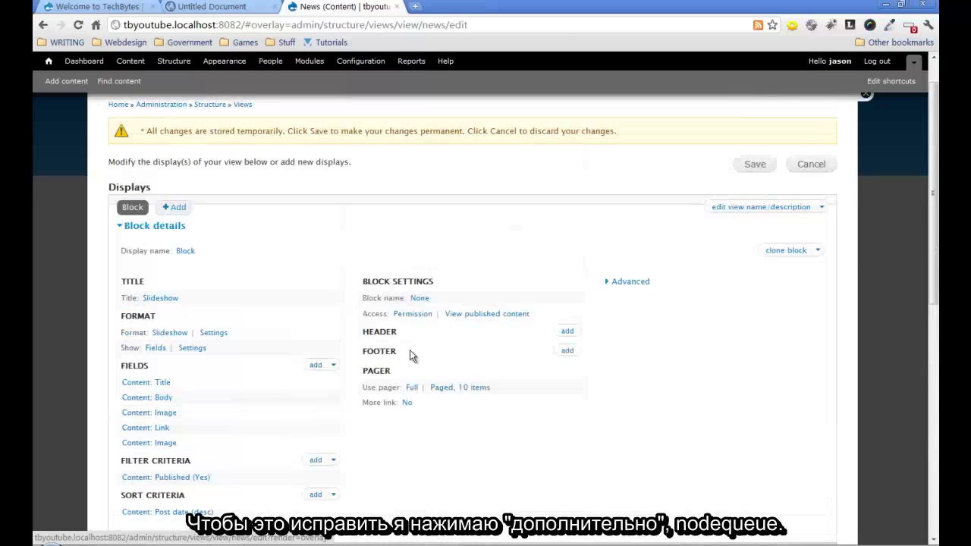
click(642, 284)
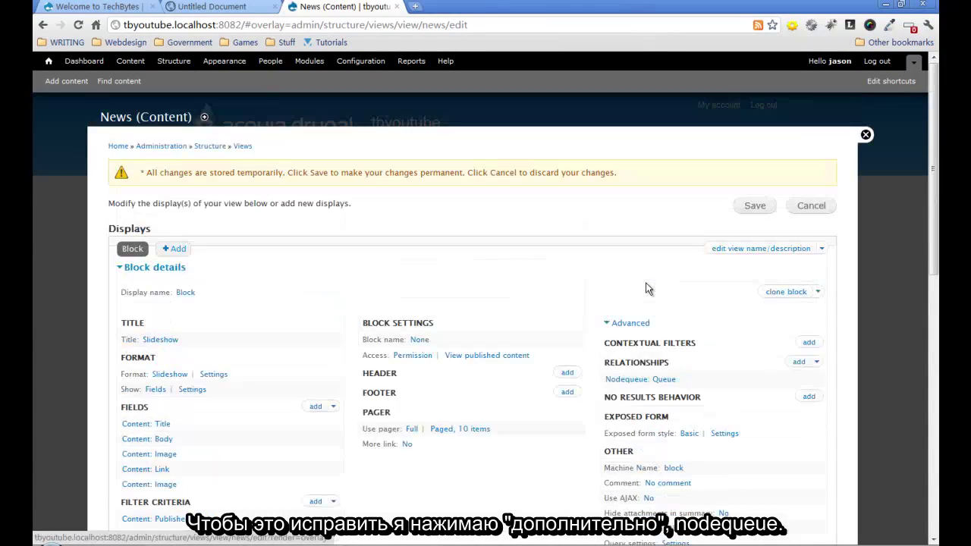
scroll(637, 281, down, 1)
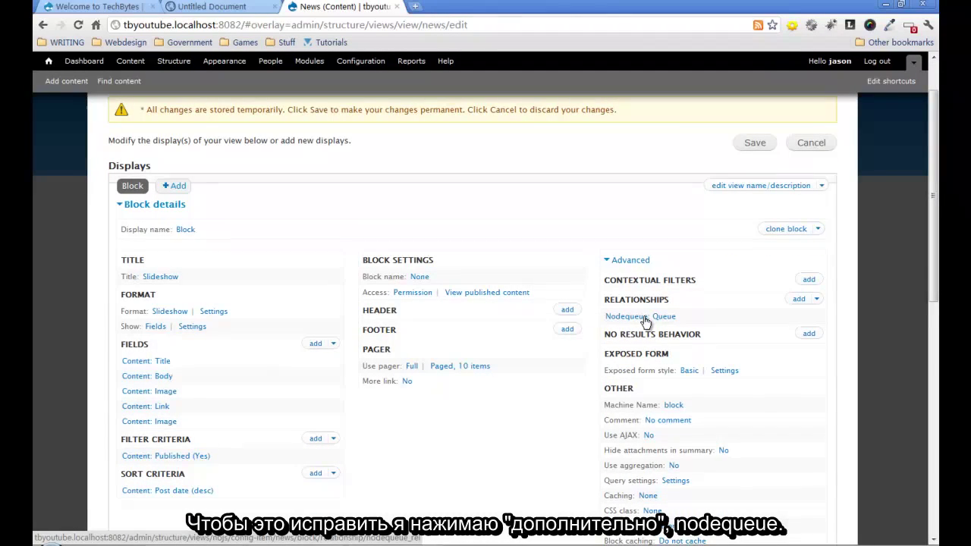
click(644, 317)
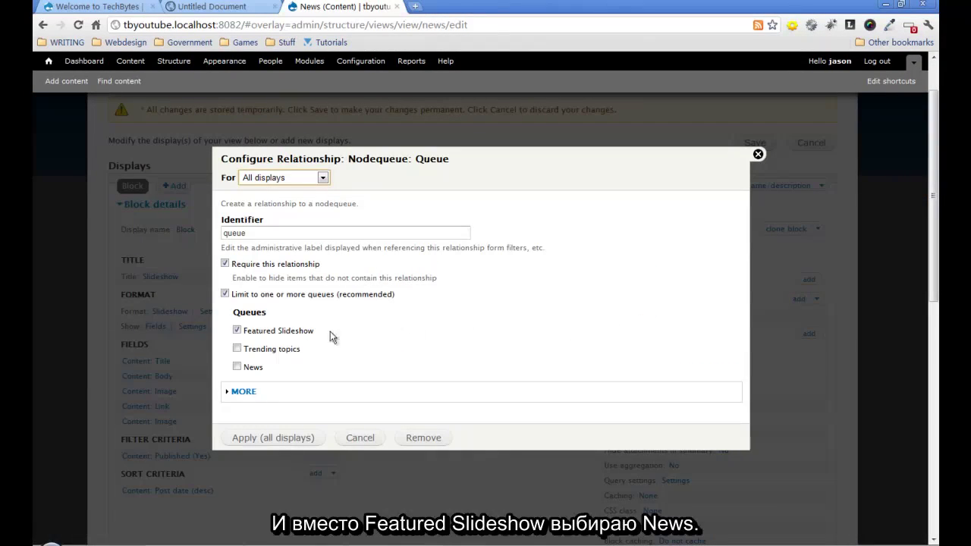
click(237, 331)
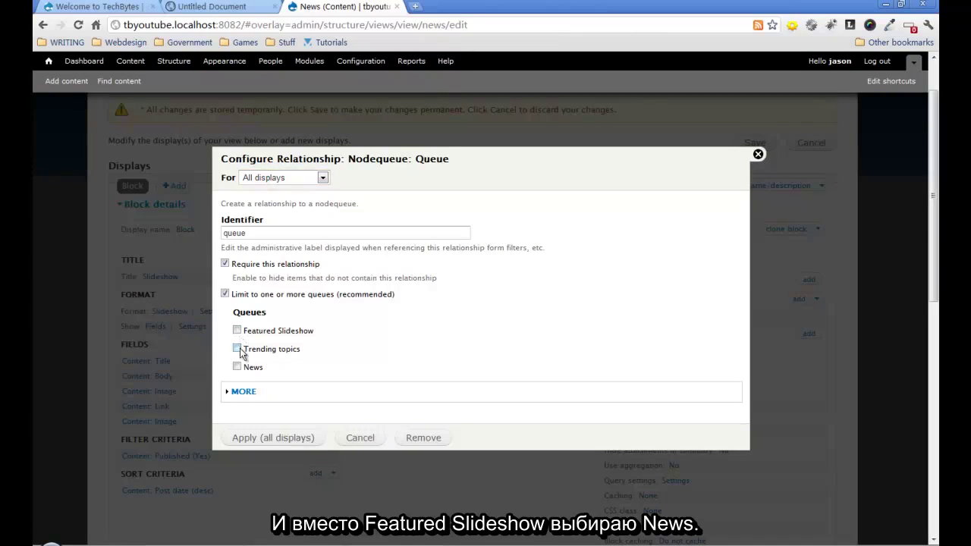
click(237, 367)
click(265, 438)
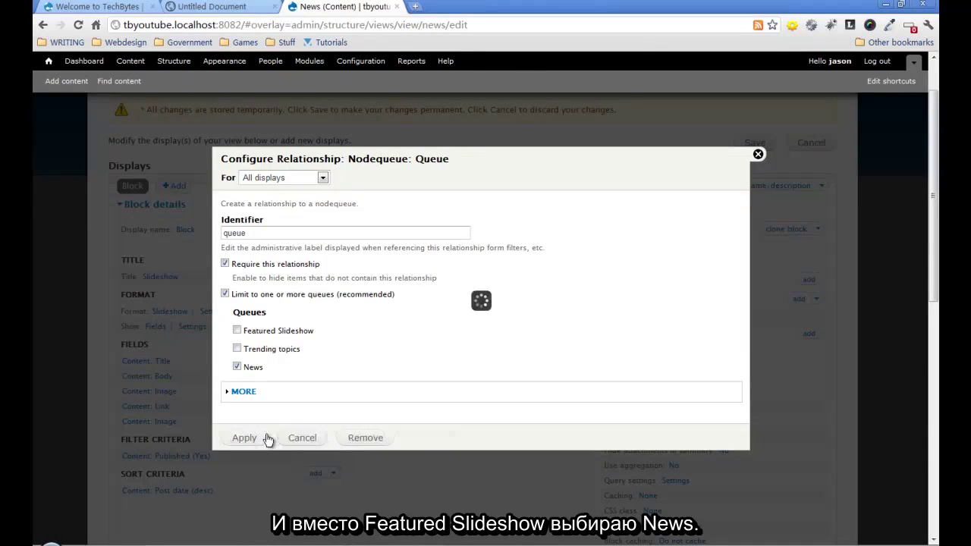
scroll(373, 348, down, 5)
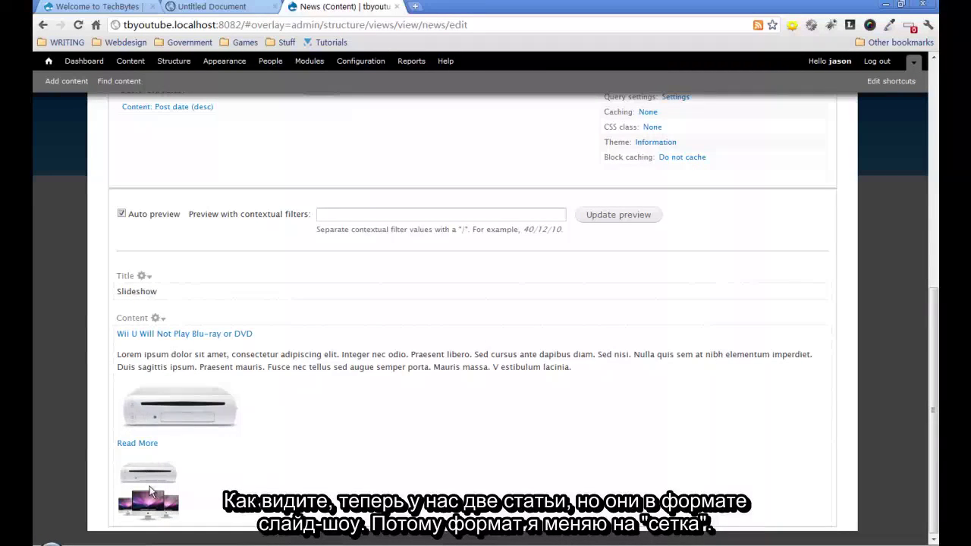
scroll(292, 317, up, 5)
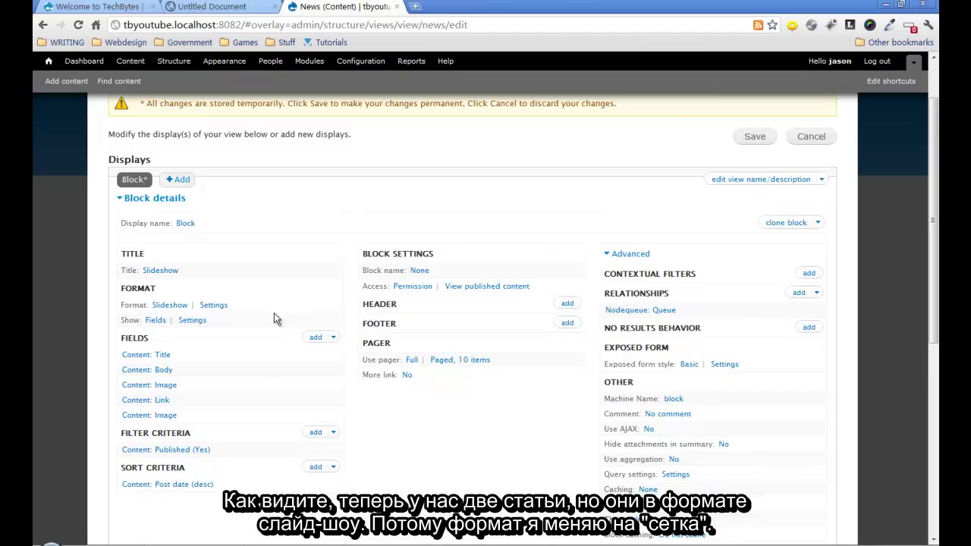
Step: Change the format from Slideshow to Grid, vertically aligned with 5 columns
click(167, 304)
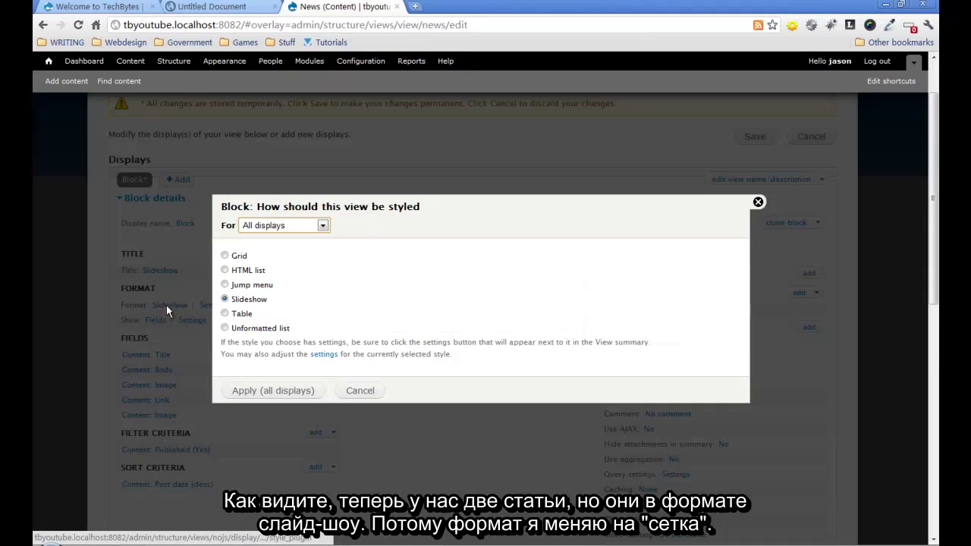
click(224, 256)
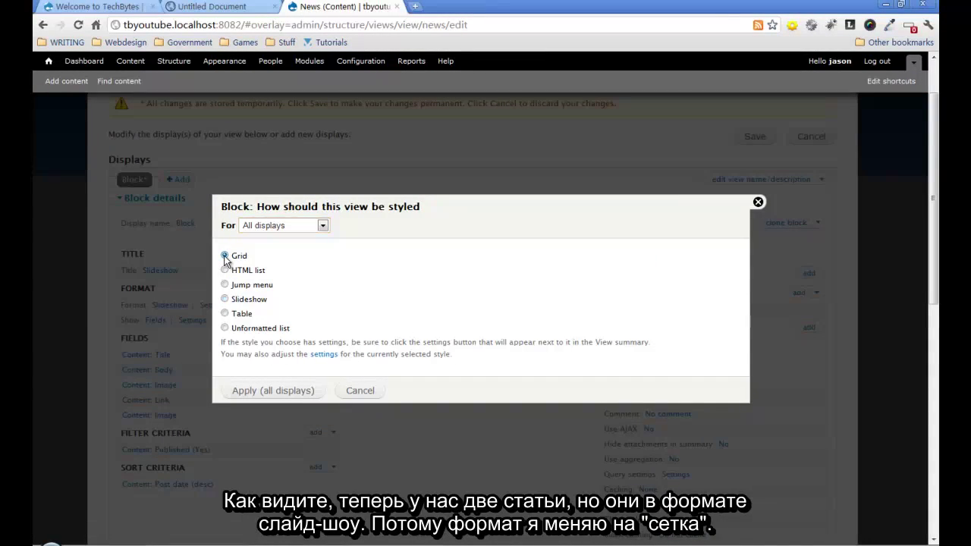
click(263, 391)
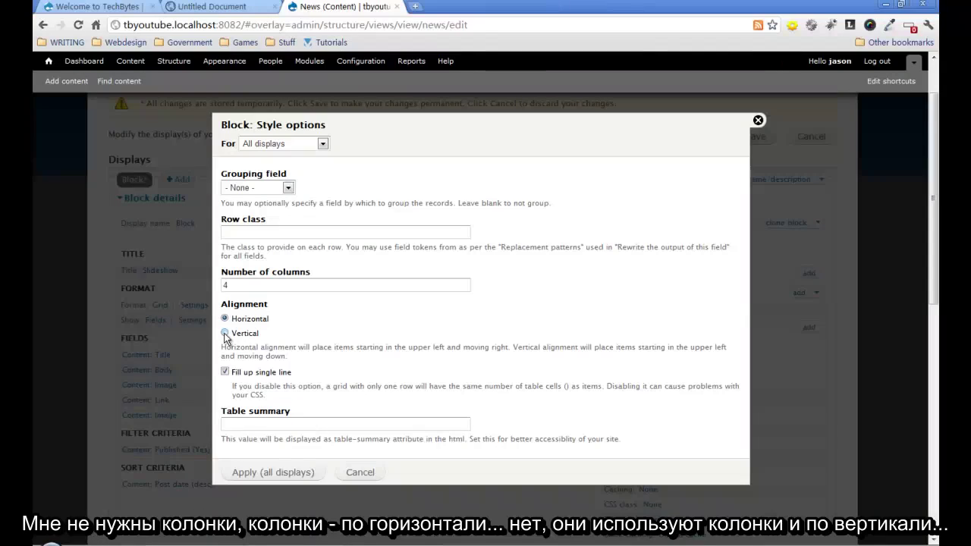
click(225, 333)
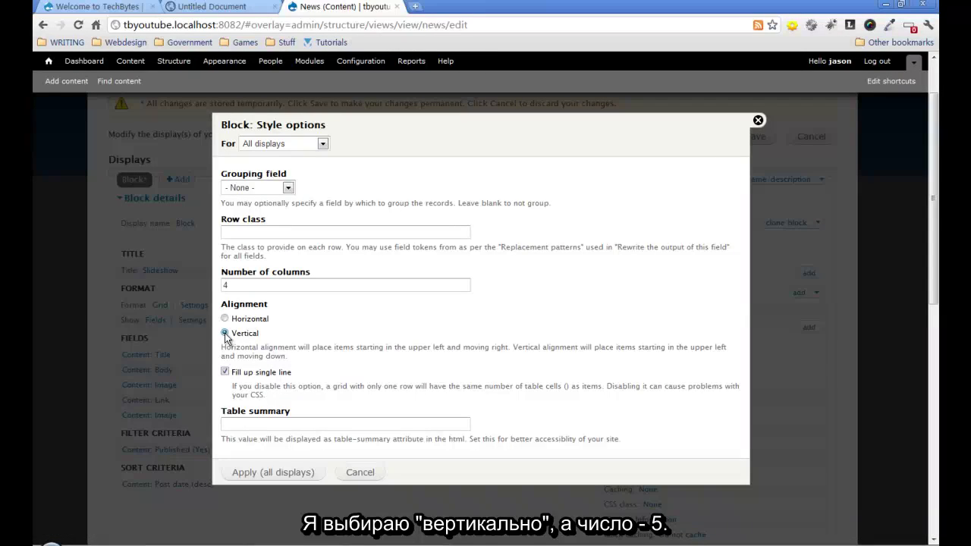
drag(242, 284, 218, 293)
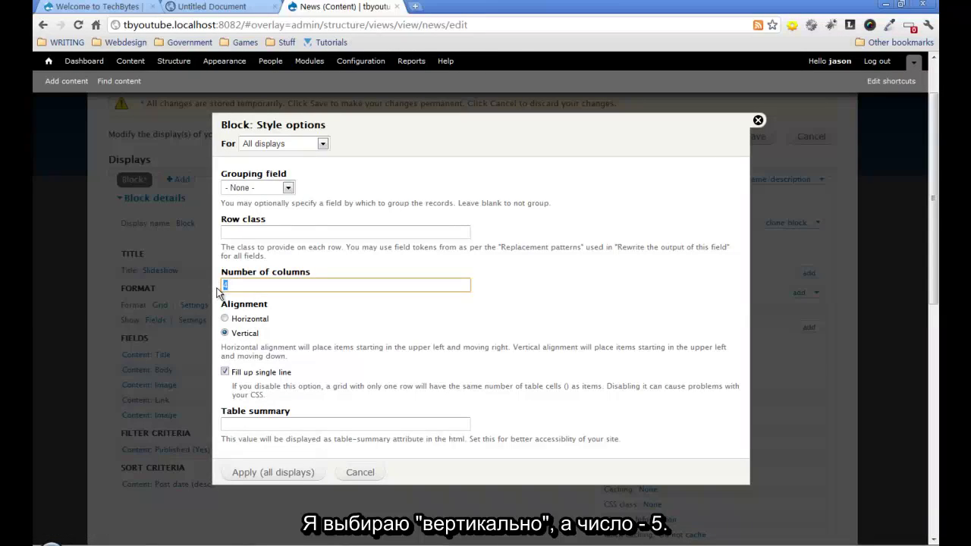
text(6)
key(BackSpace)
text(5)
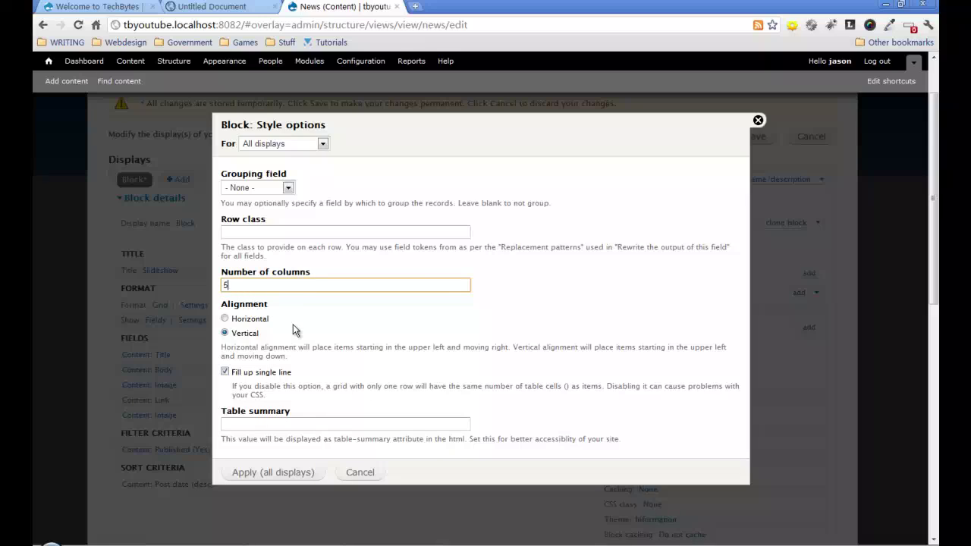
scroll(293, 324, down, 1)
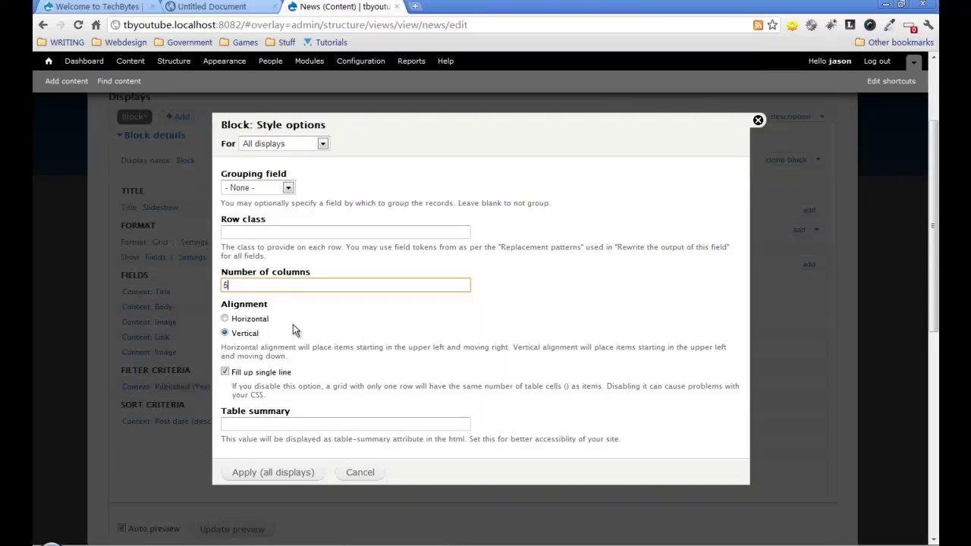
click(266, 468)
scroll(259, 460, down, 4)
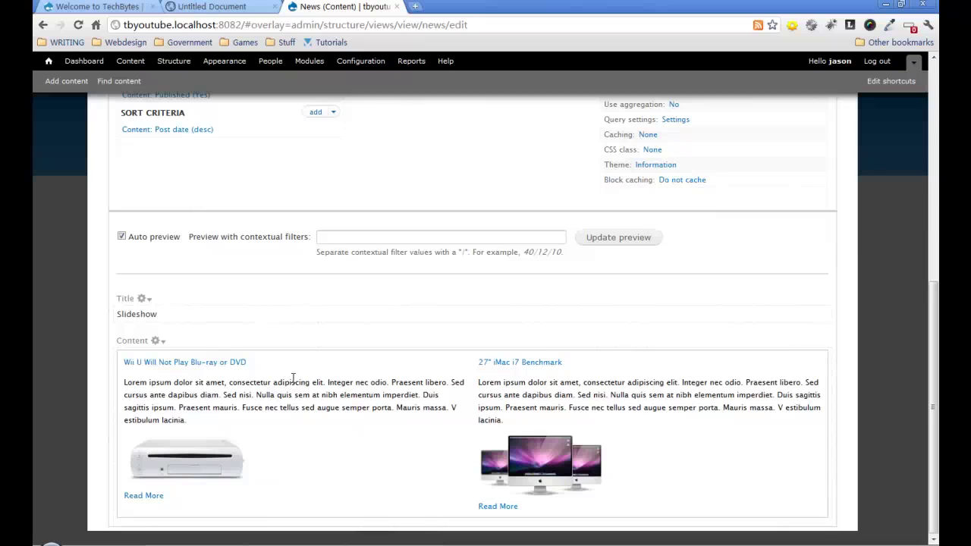
scroll(311, 379, up, 3)
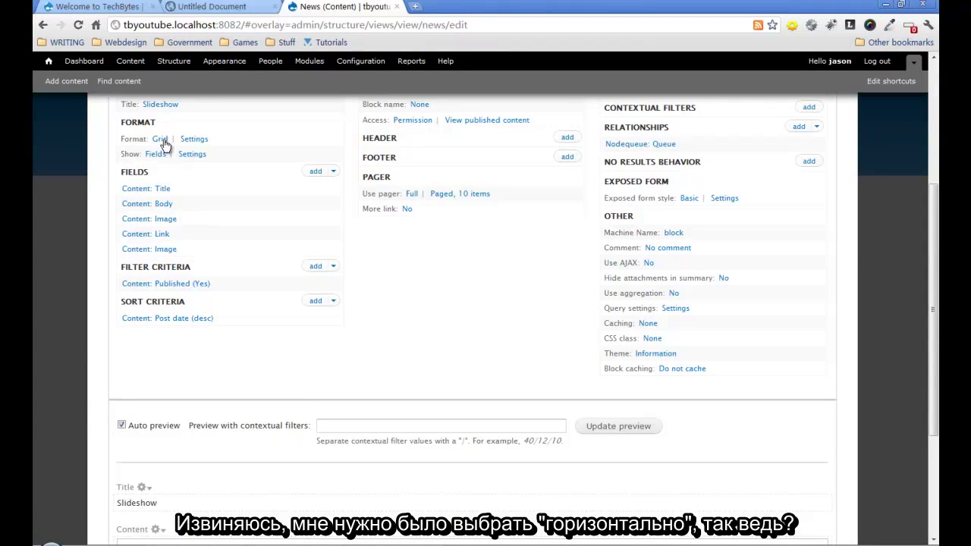
Step: Reset the grid style options to vertical alignment with 1 column
click(194, 139)
click(224, 318)
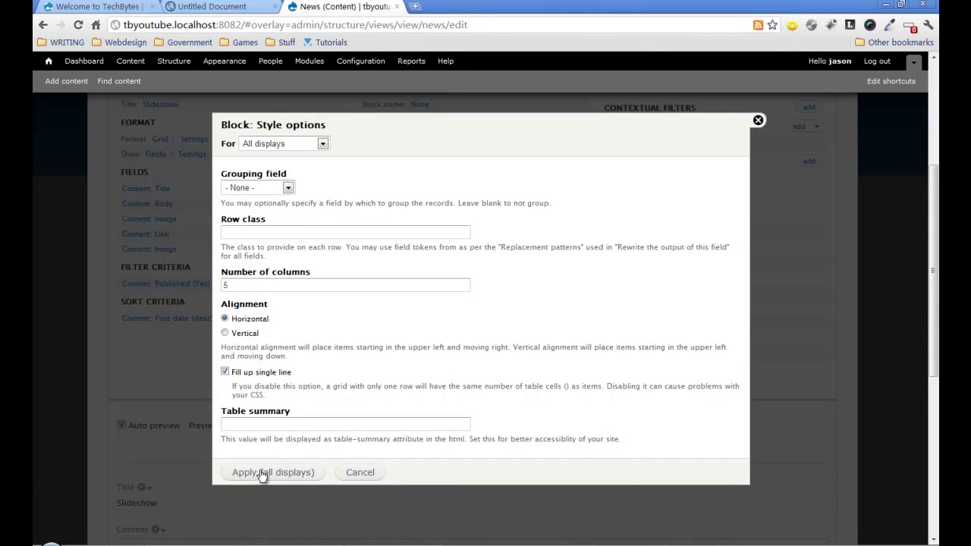
click(238, 336)
drag(236, 284, 215, 284)
text(1)
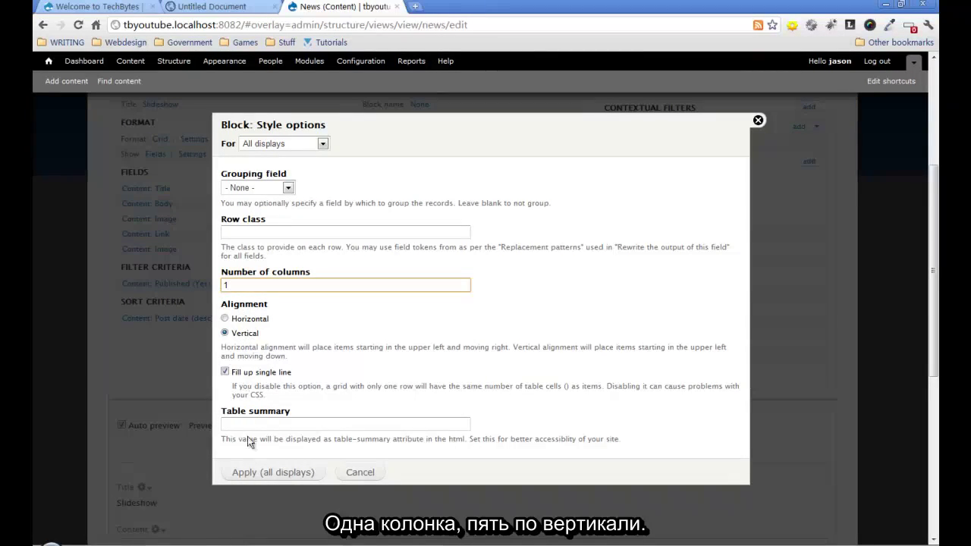
click(260, 471)
scroll(284, 412, down, 3)
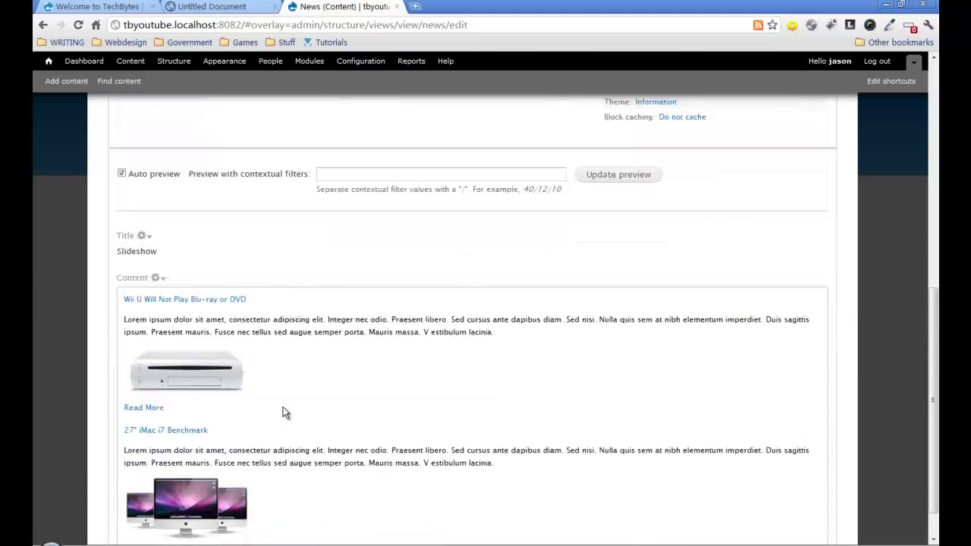
scroll(285, 412, down, 1)
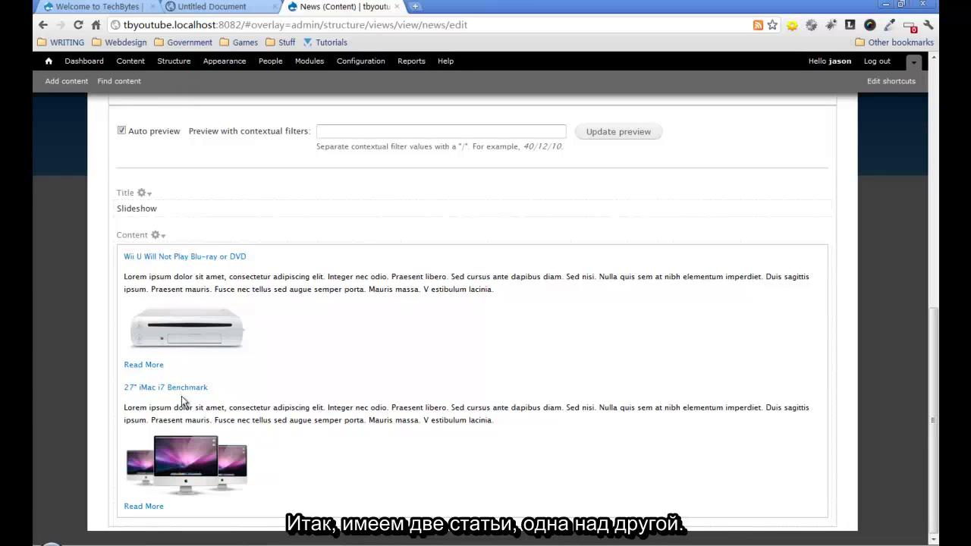
scroll(322, 402, up, 4)
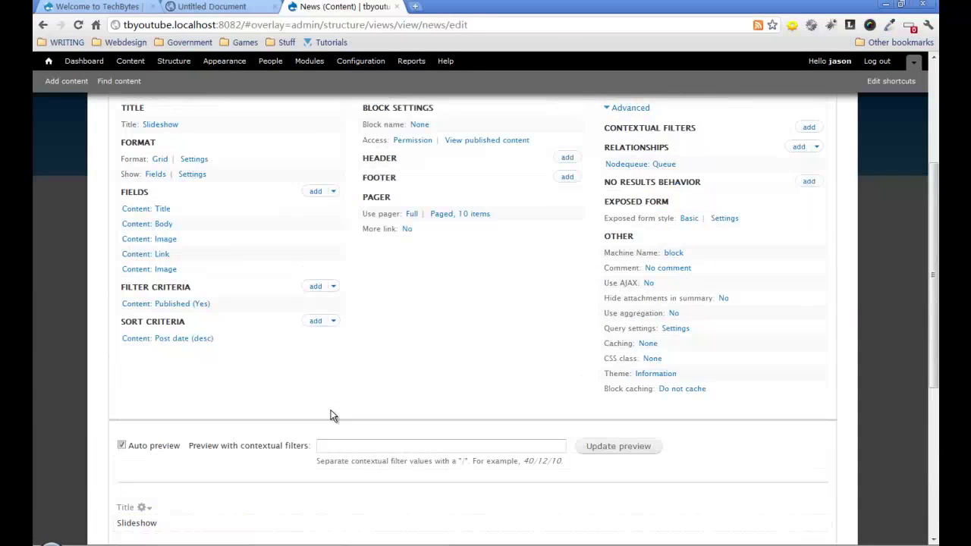
click(474, 218)
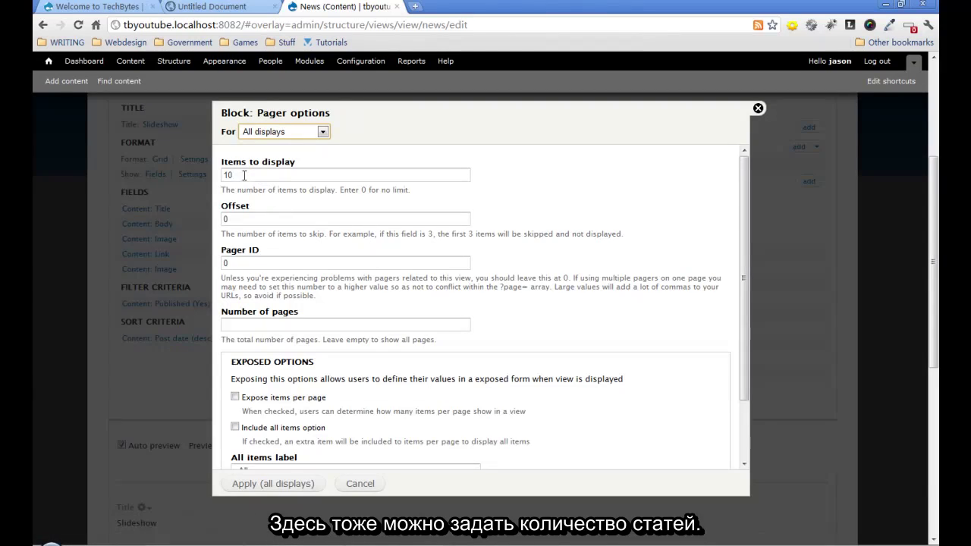
click(232, 218)
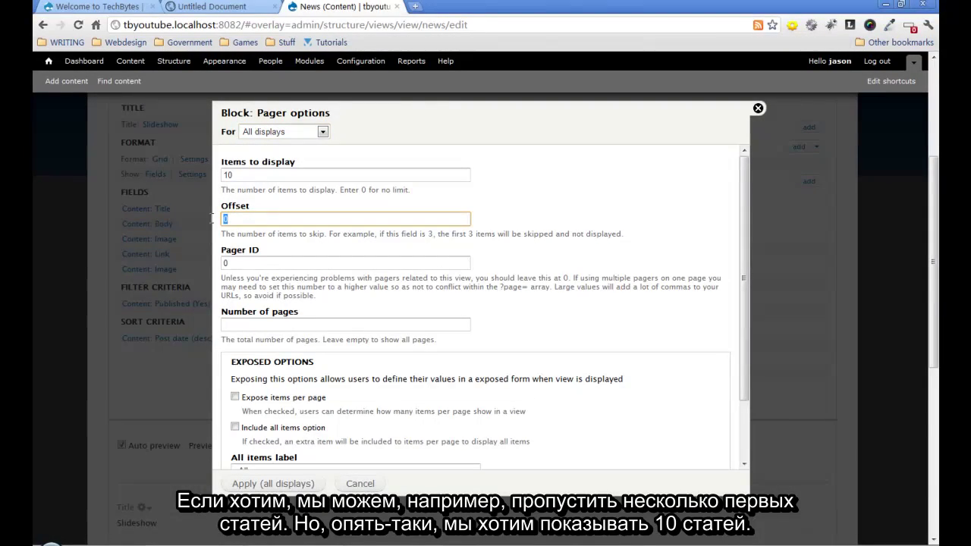
drag(244, 176, 219, 176)
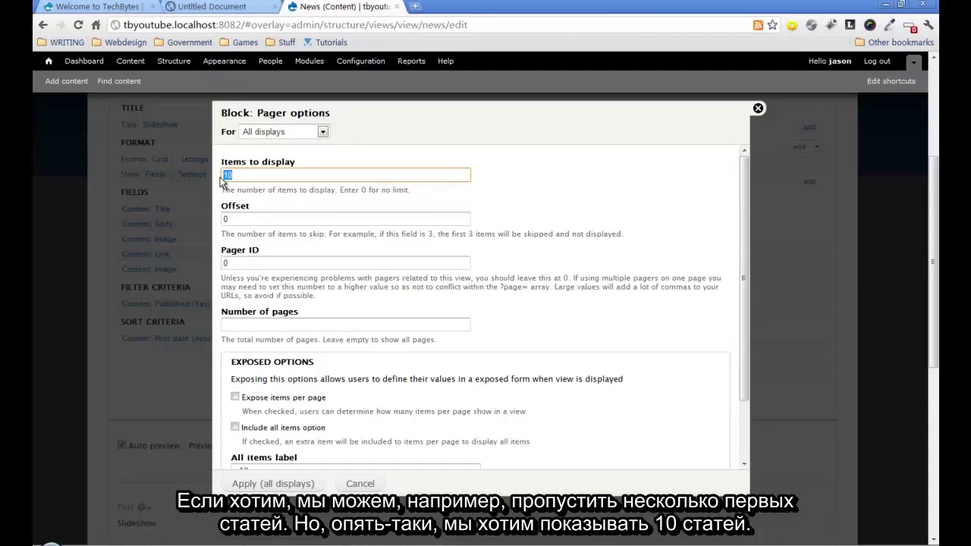
click(757, 109)
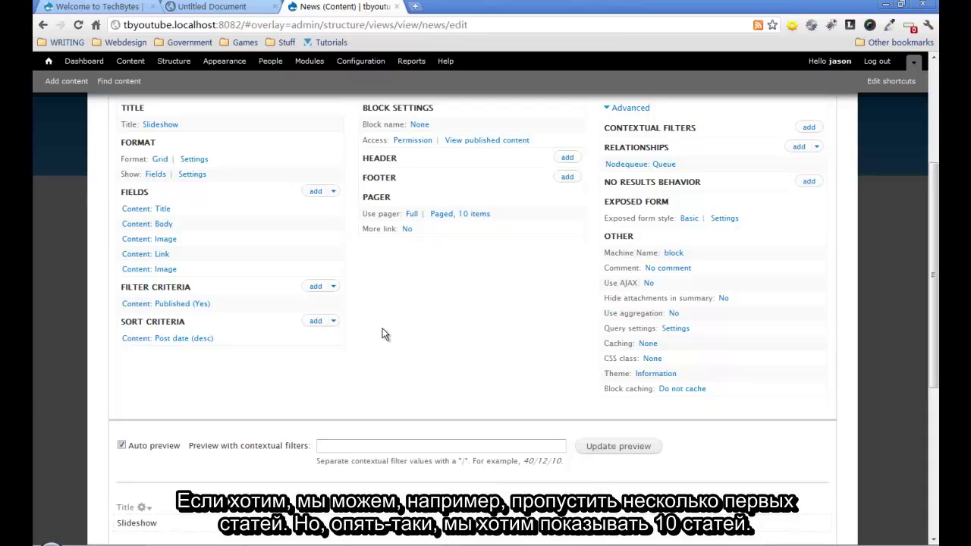
scroll(384, 334, down, 4)
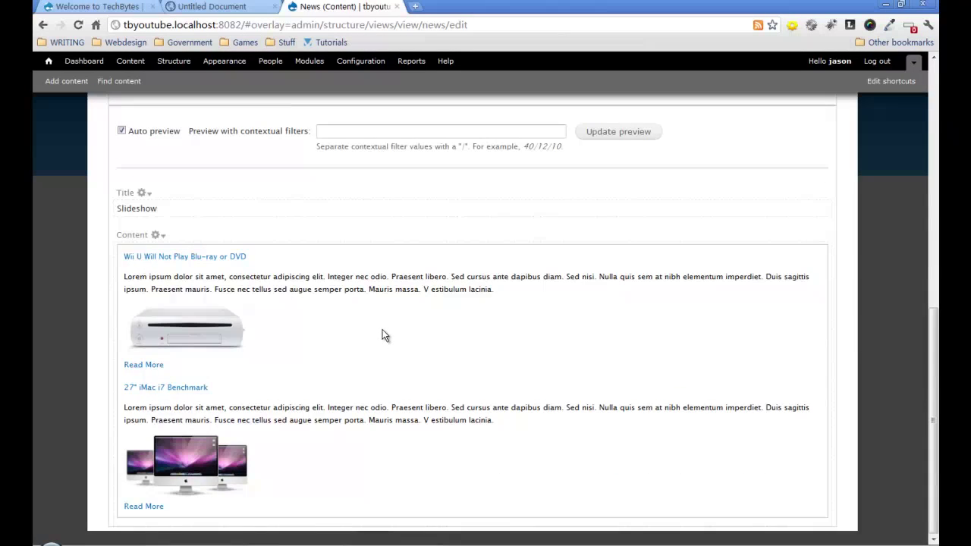
scroll(383, 329, up, 3)
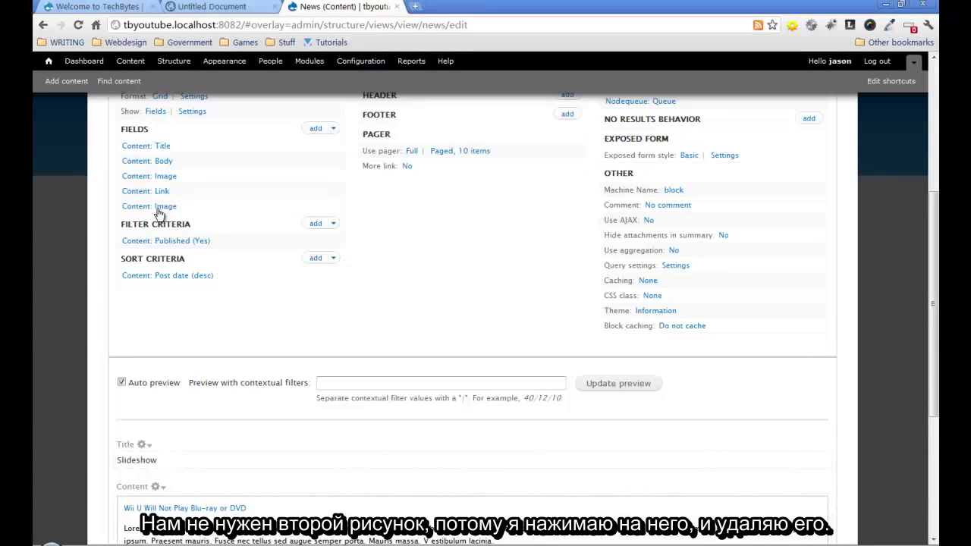
Step: Remove the duplicate Content: Image field and save the News view
click(162, 208)
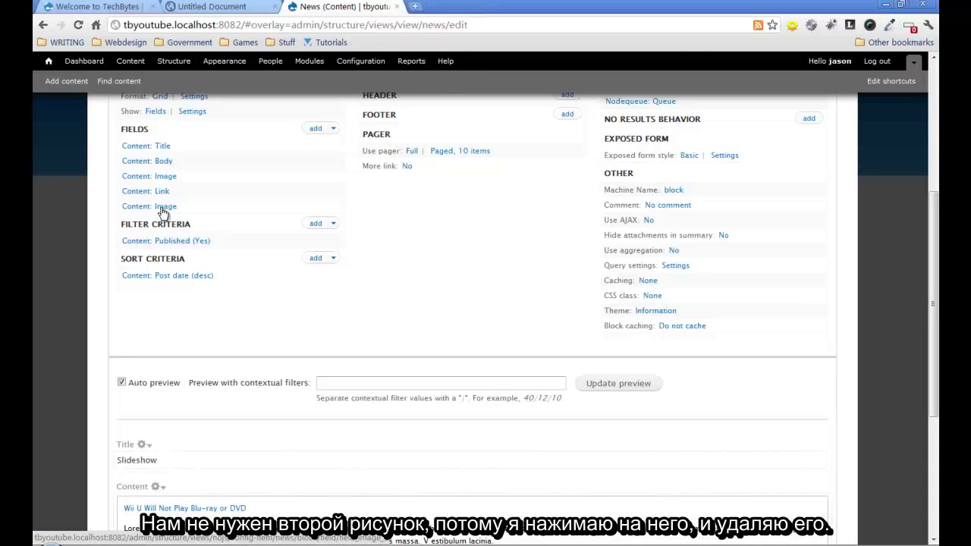
click(417, 488)
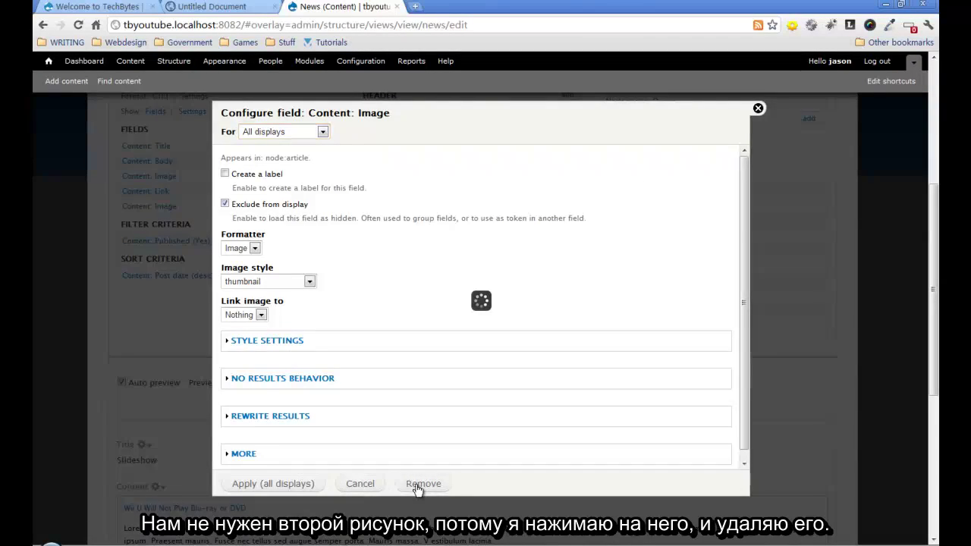
scroll(371, 383, down, 3)
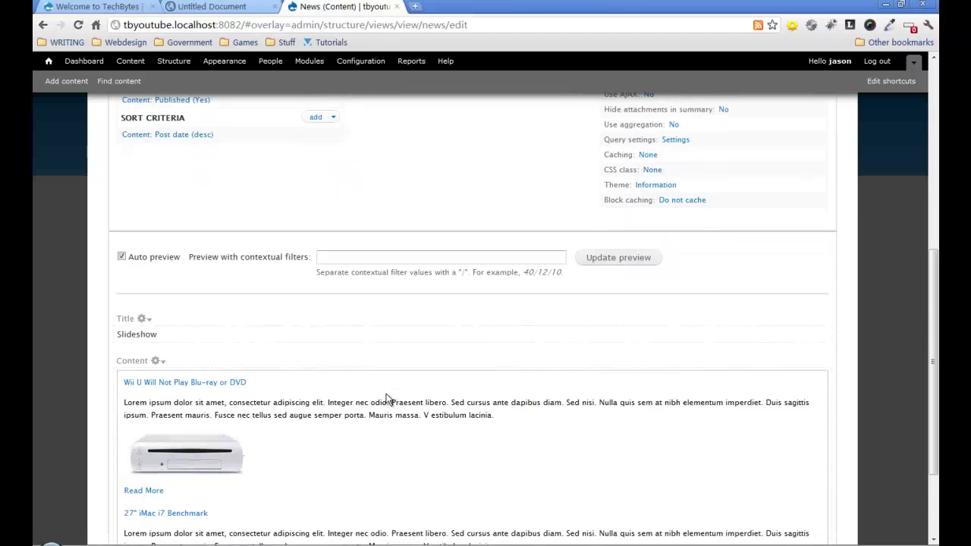
scroll(388, 399, up, 2)
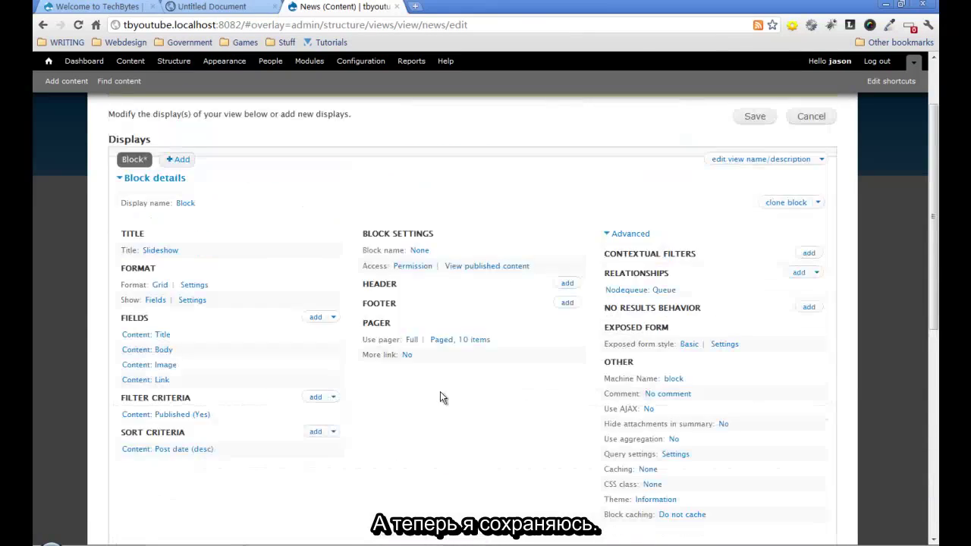
scroll(441, 393, up, 2)
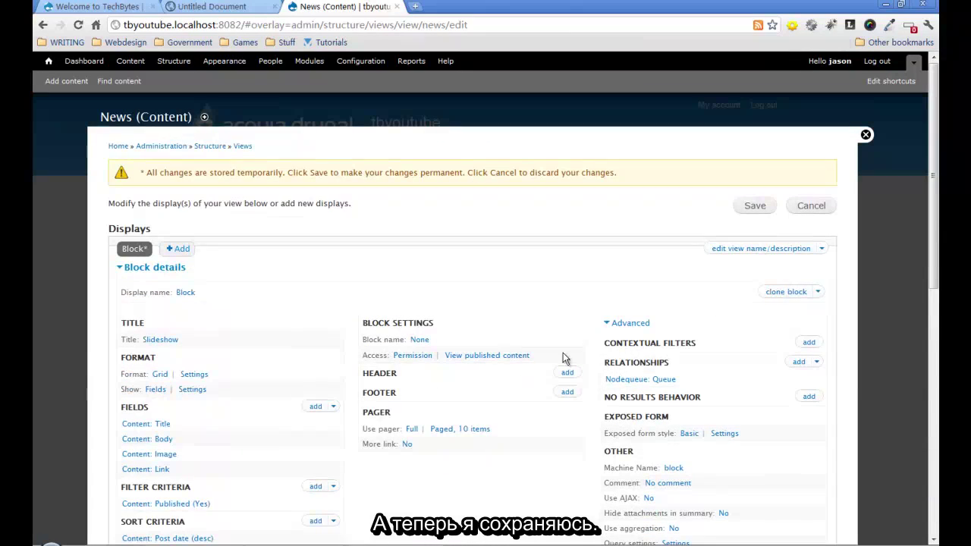
click(755, 207)
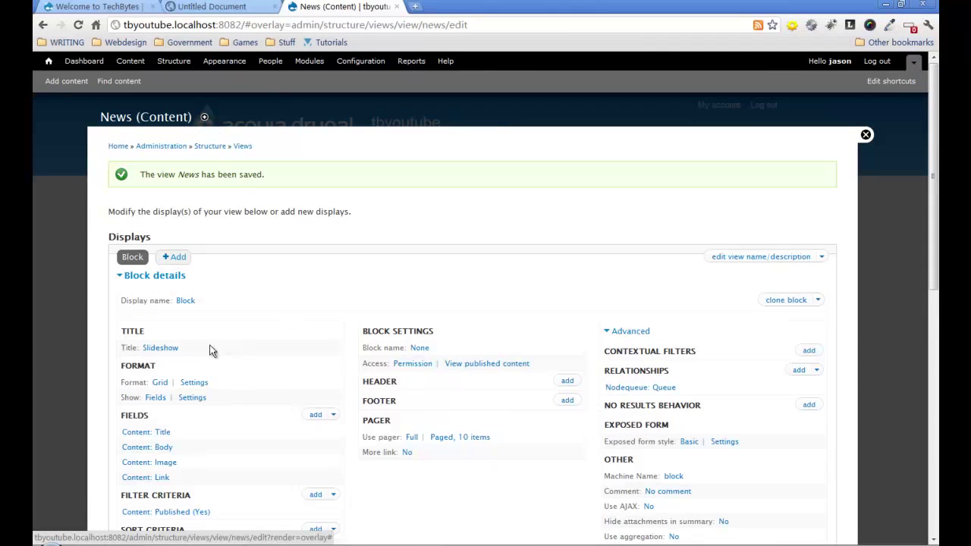
Step: Replace the title 'Slideshow' with 'News' for all displays and save the view
click(166, 349)
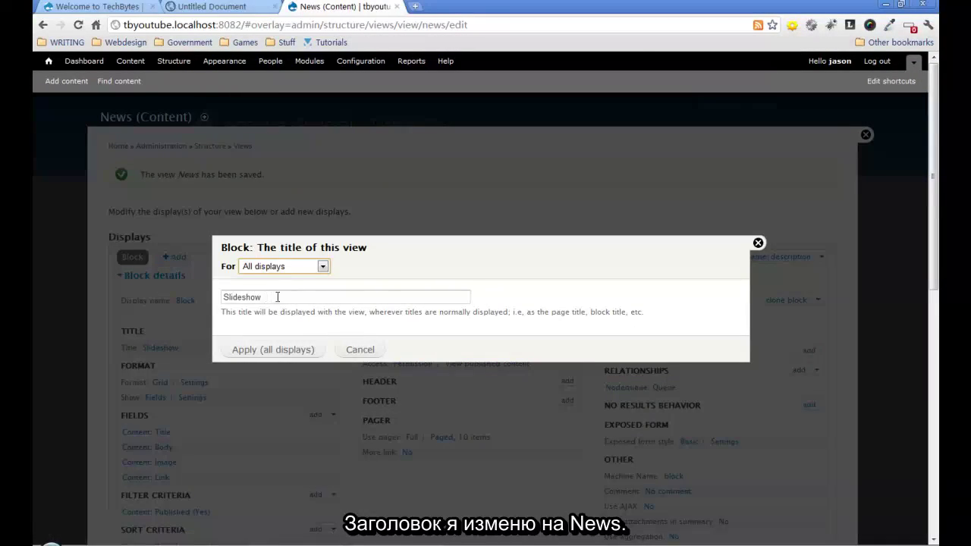
double_click(277, 297)
text(News)
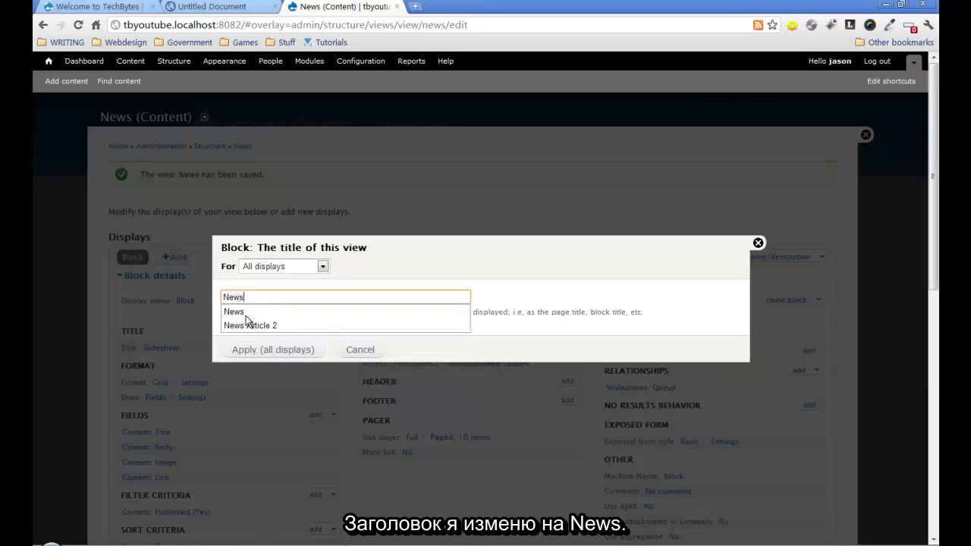
click(228, 312)
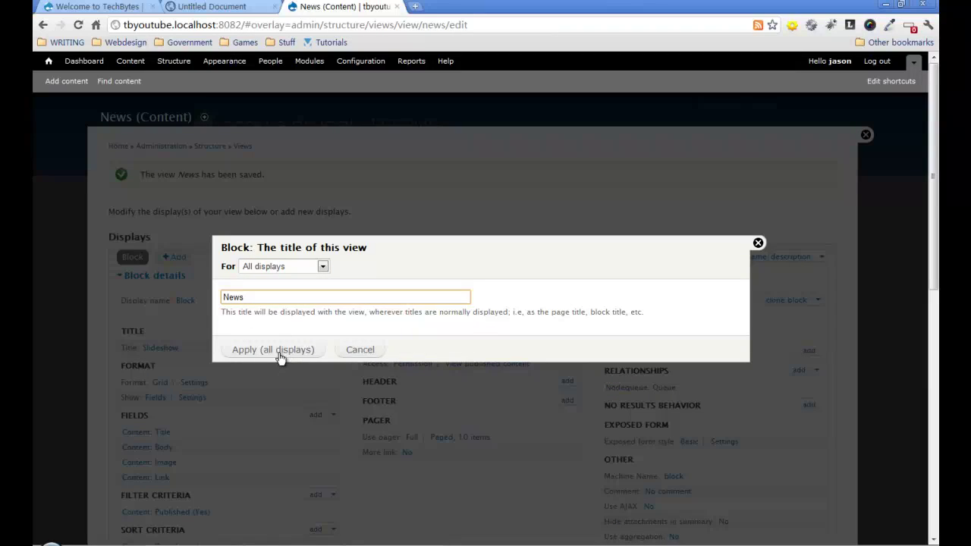
click(280, 353)
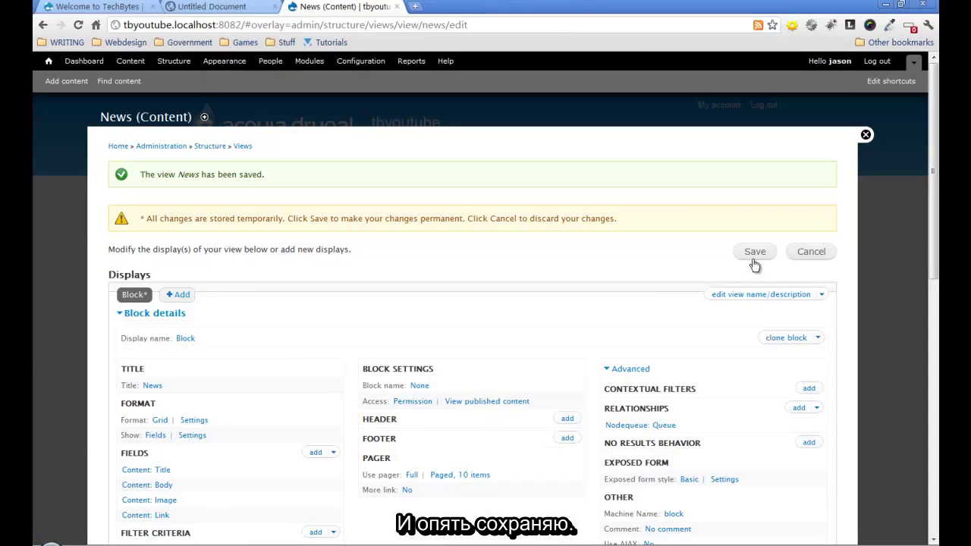
click(755, 253)
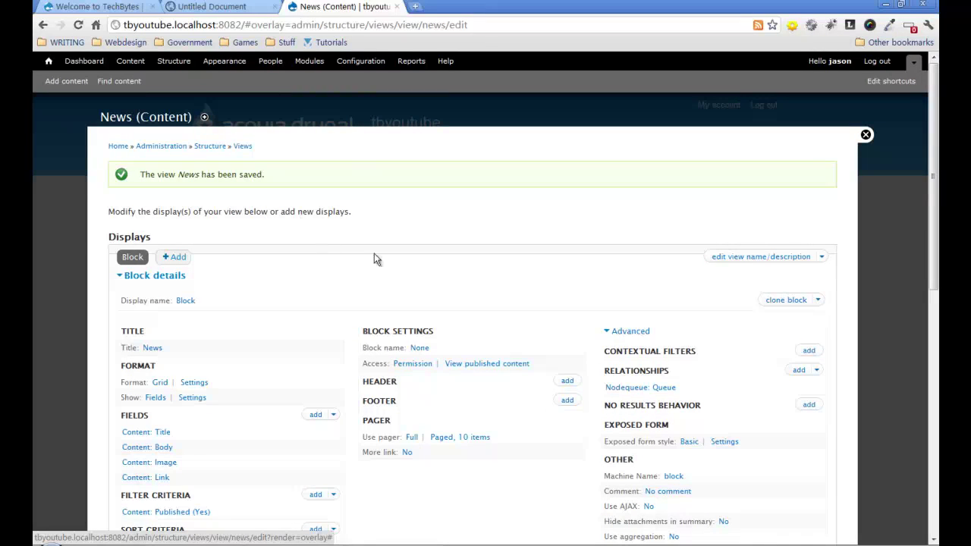
Step: Clone the News view, entering 'Trending topics' as the new view name
click(823, 261)
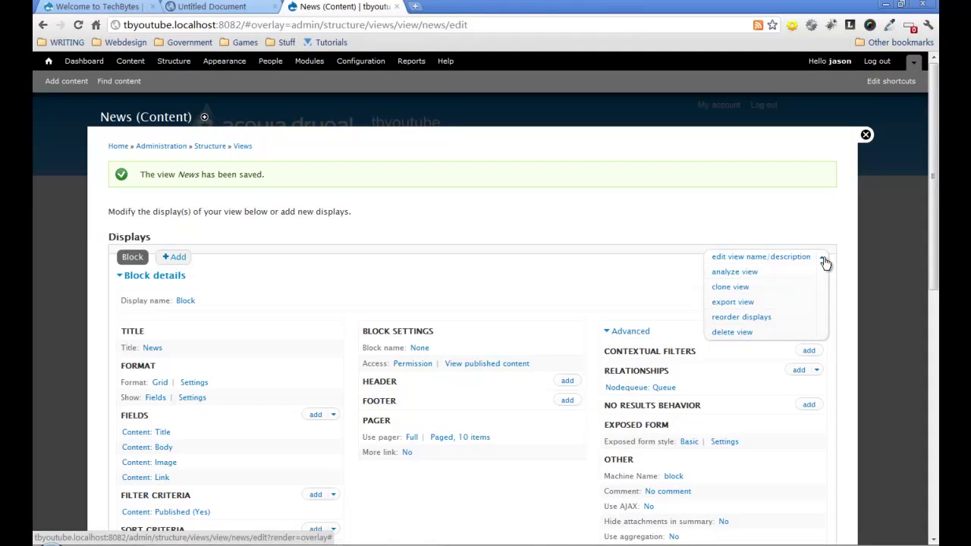
click(730, 287)
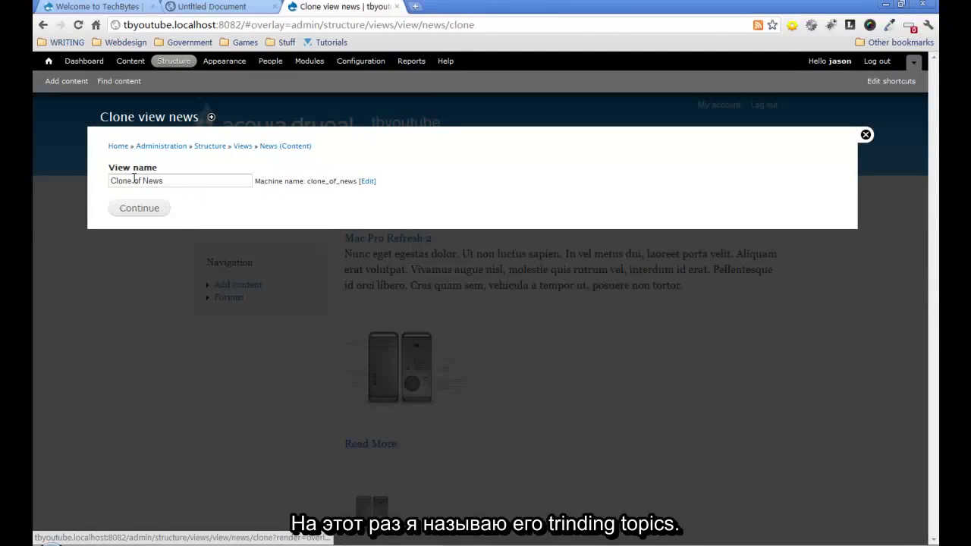
drag(163, 180, 104, 189)
text(Tr)
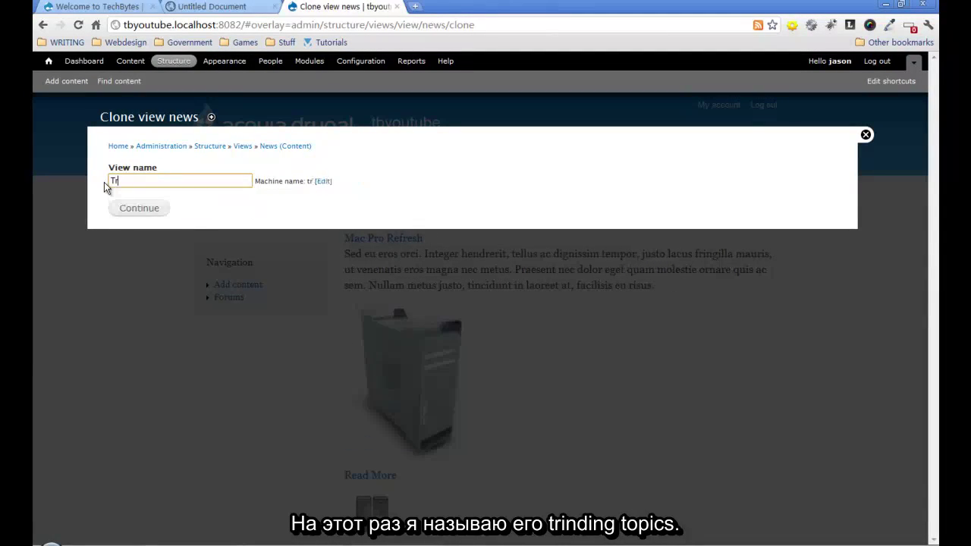
text(ebd)
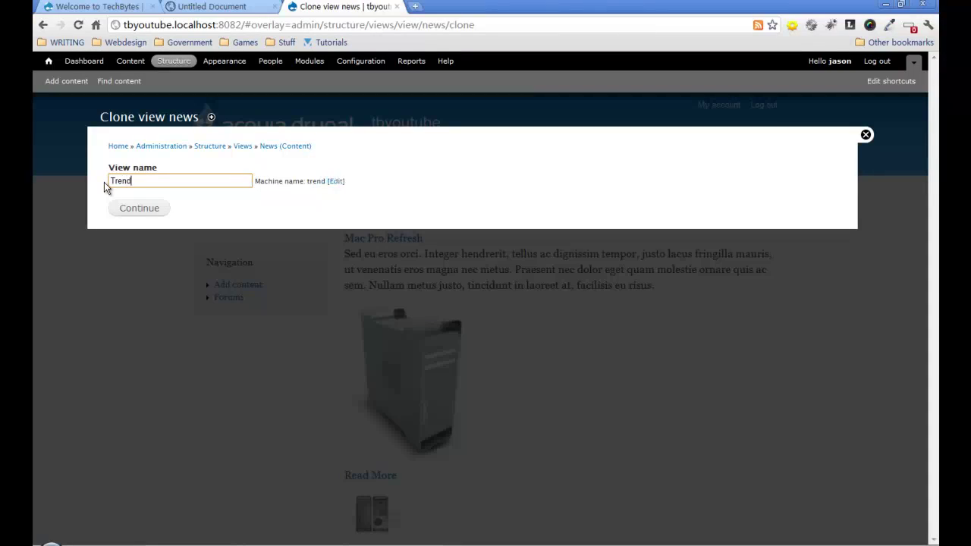
text(ing topics)
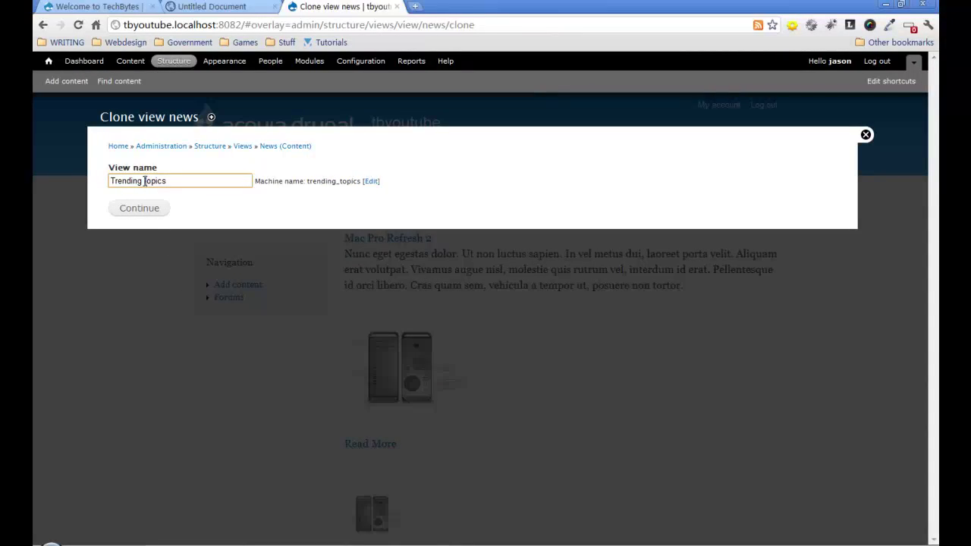
click(162, 210)
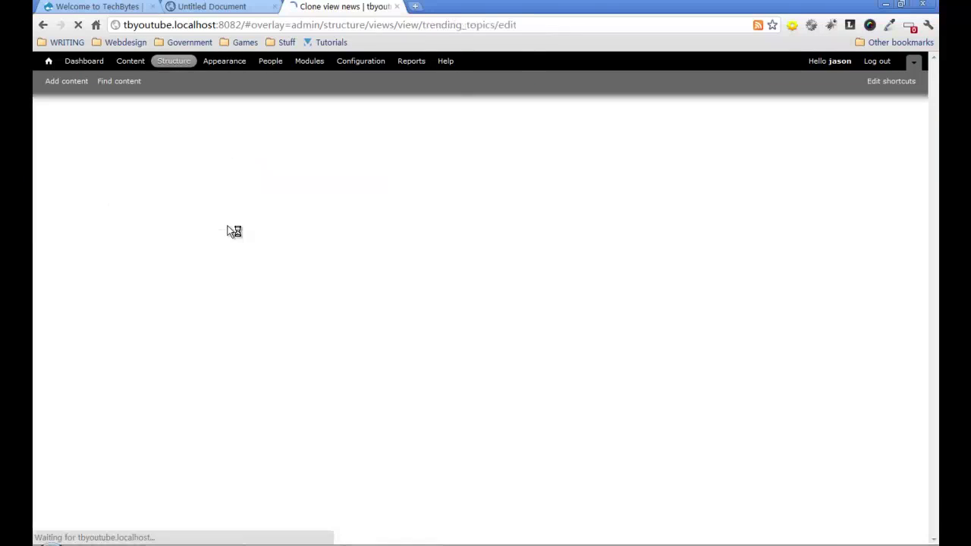
scroll(233, 230, down, 2)
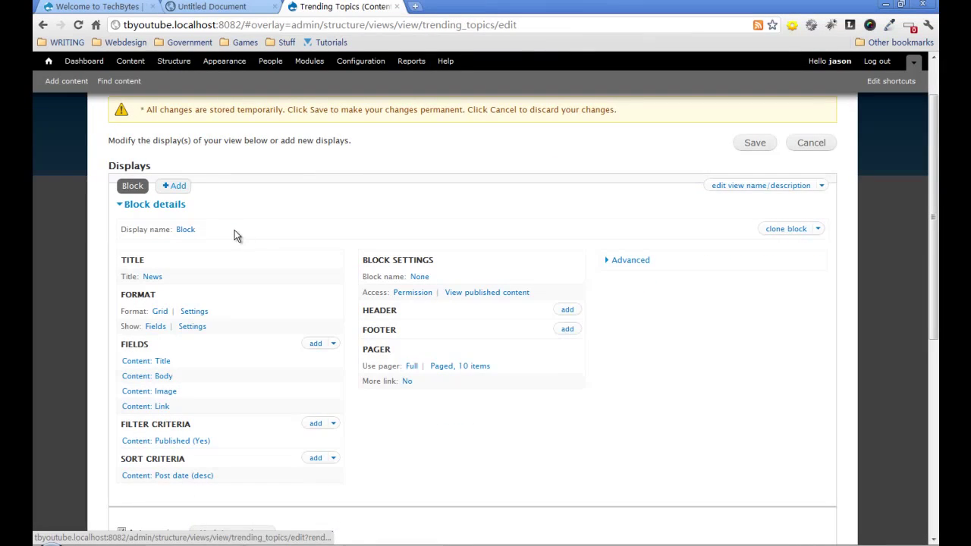
Step: Point the Nodequeue: Queue relationship at Trending topics instead of News, then save the view
click(631, 262)
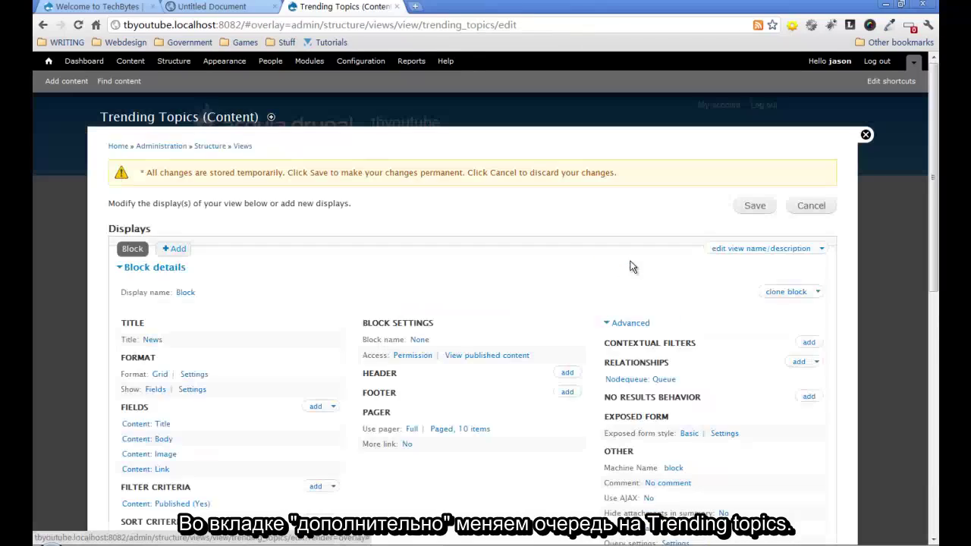
scroll(633, 267, down, 3)
click(641, 253)
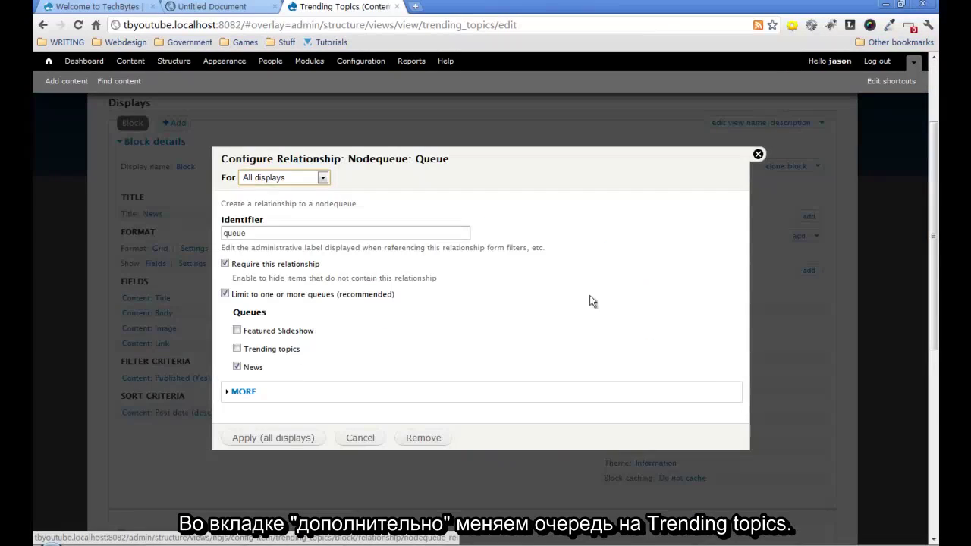
click(237, 349)
click(237, 367)
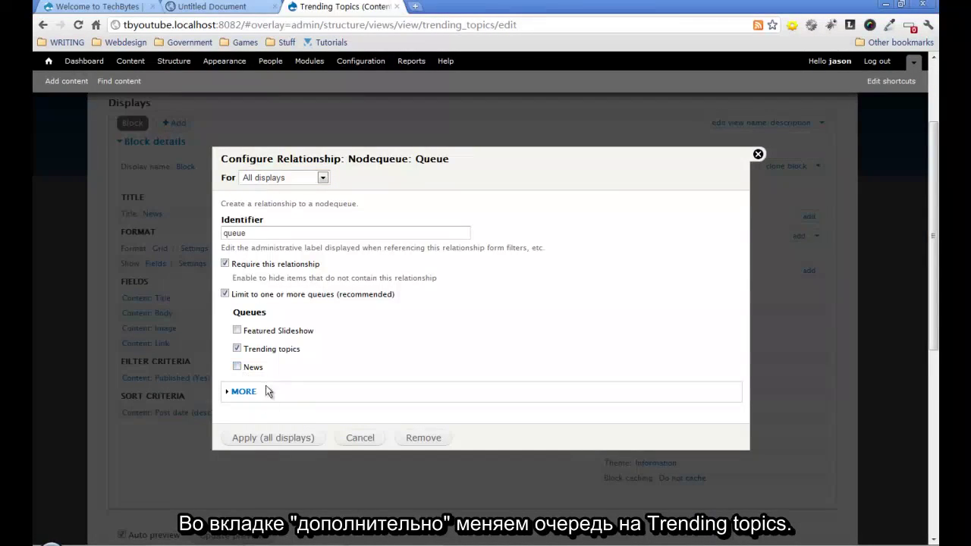
click(273, 439)
scroll(333, 402, down, 7)
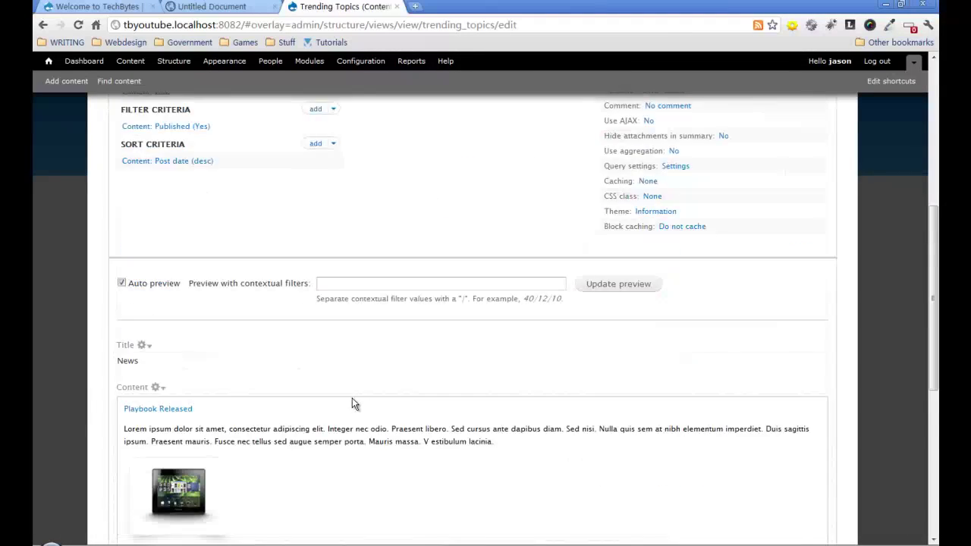
scroll(223, 326, down, 2)
scroll(238, 364, up, 12)
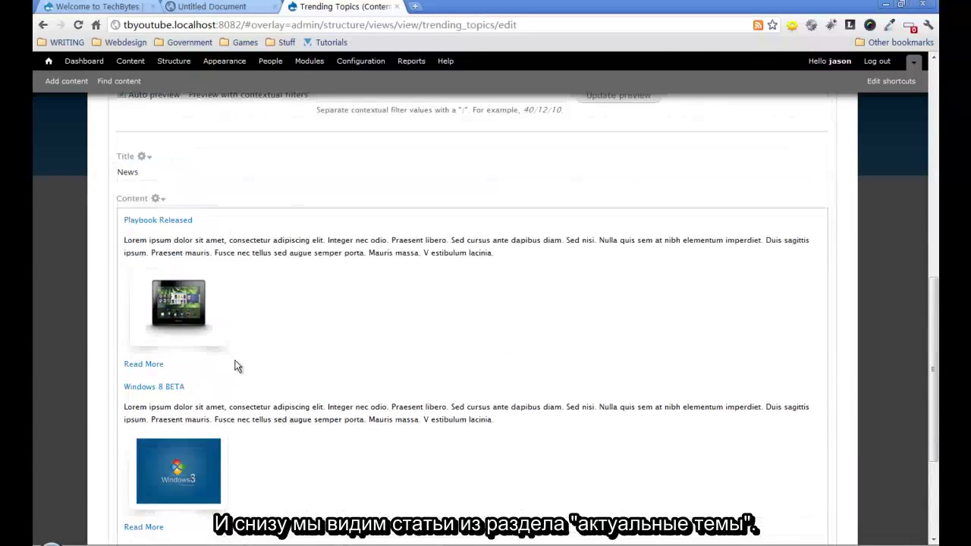
scroll(238, 373, up, 5)
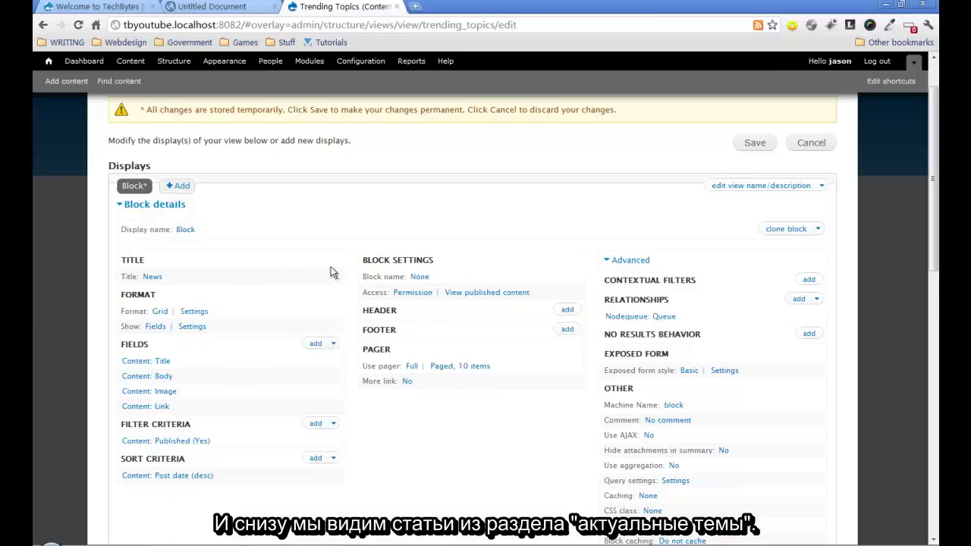
click(754, 144)
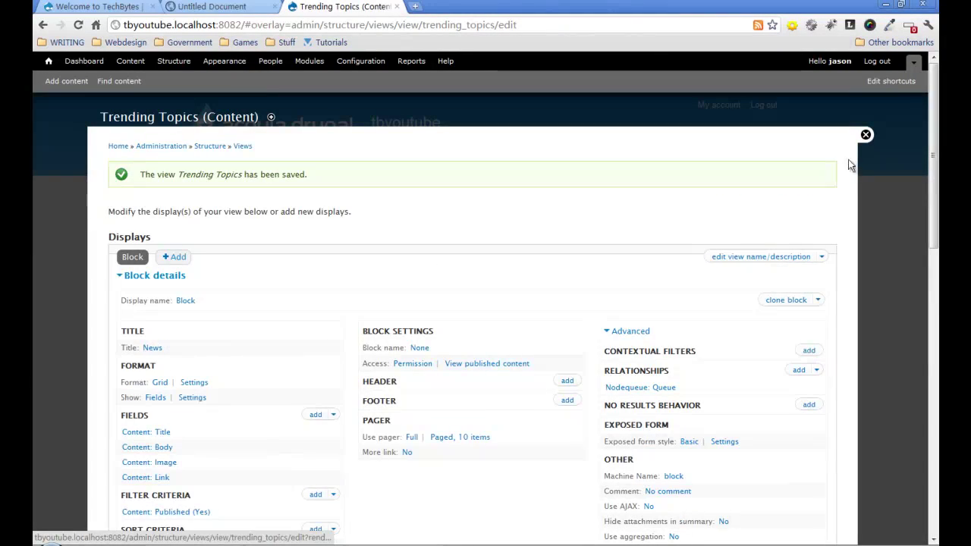
Step: Leave the view editor and go to the Structure > Blocks page
click(866, 137)
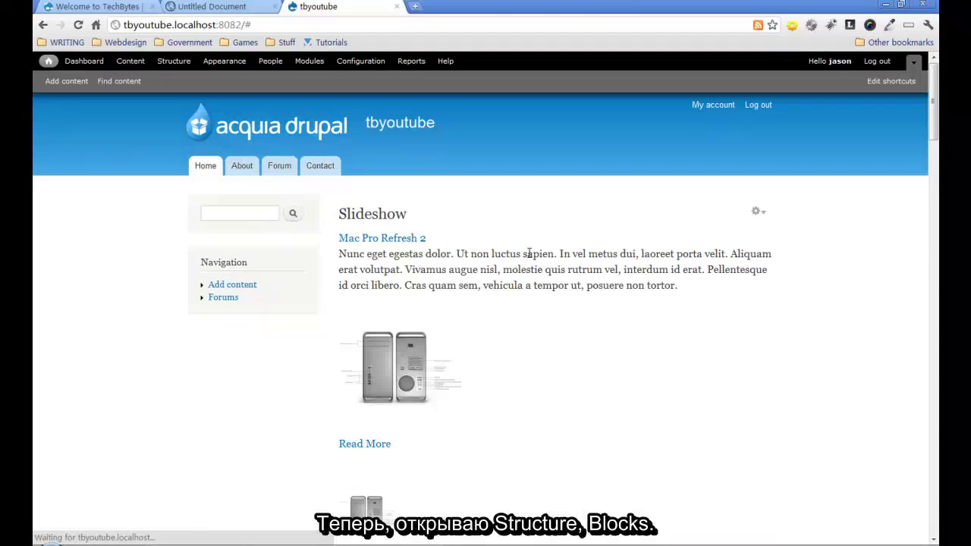
click(174, 61)
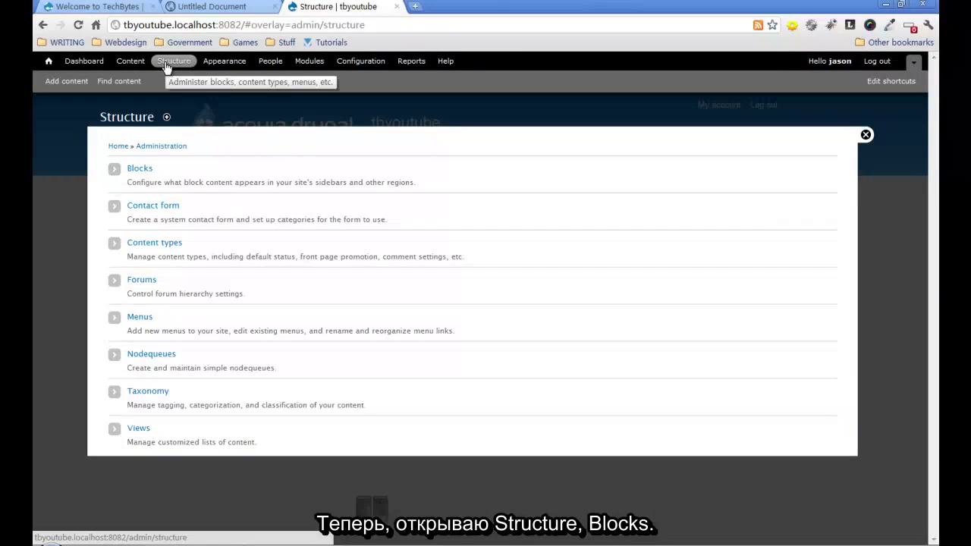
click(140, 170)
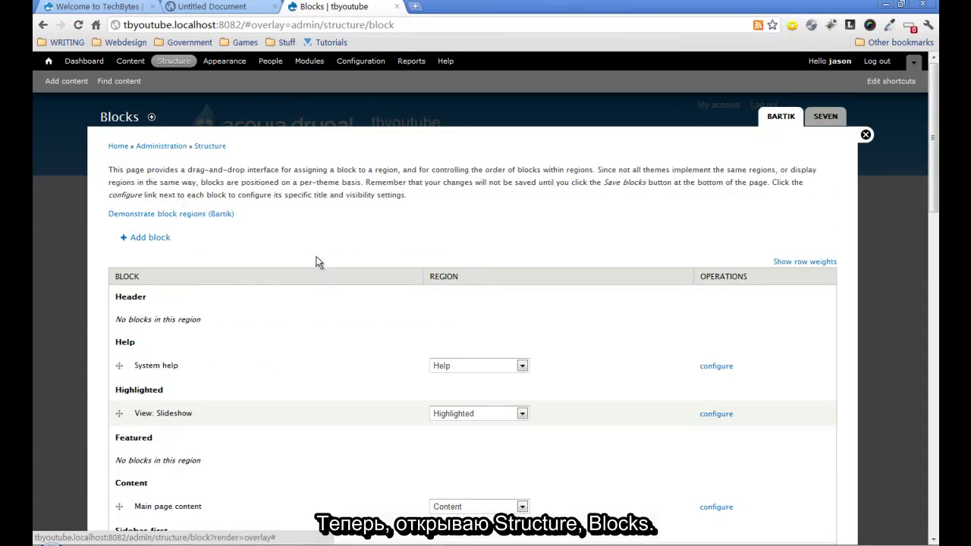
scroll(315, 260, down, 4)
scroll(314, 262, down, 10)
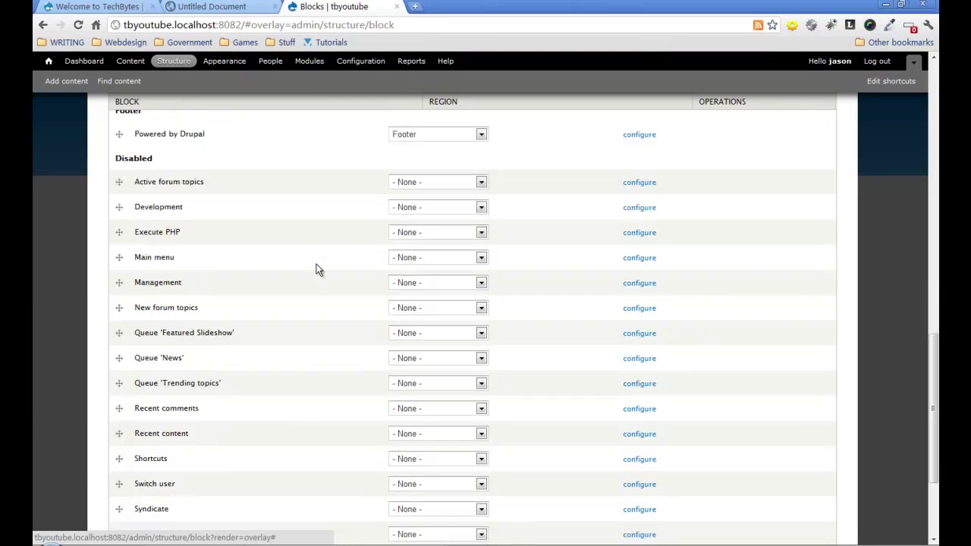
scroll(317, 270, down, 3)
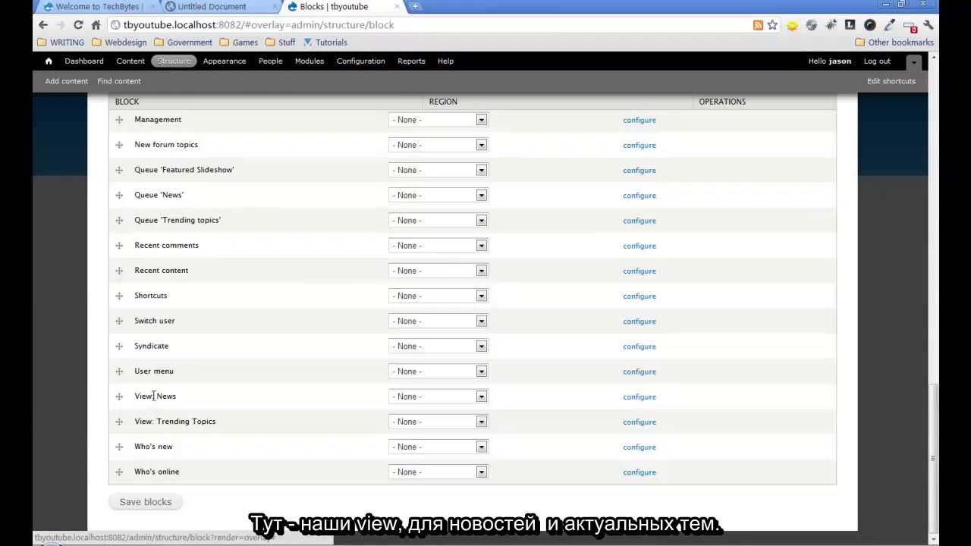
scroll(286, 416, up, 1)
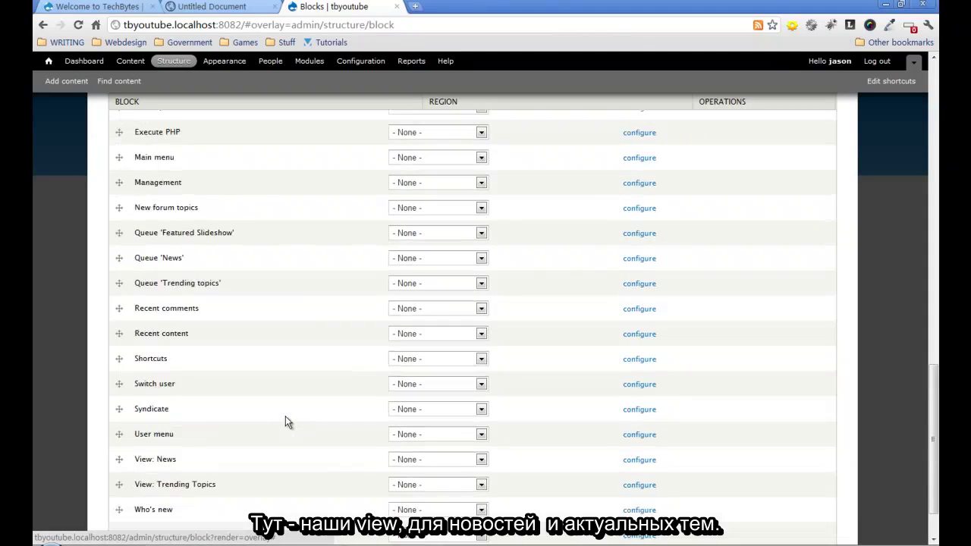
scroll(285, 415, down, 1)
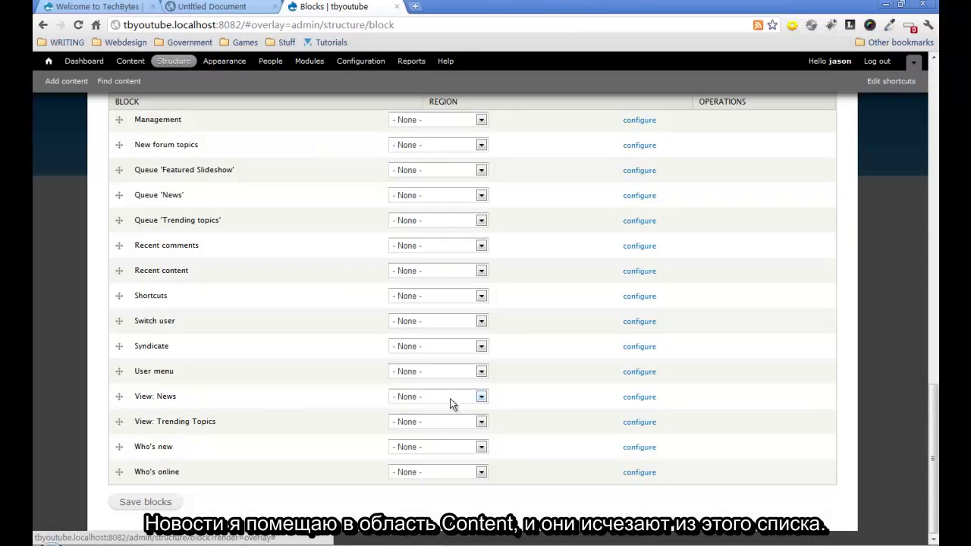
Step: Set View: News to Content and View: Trending Topics to Sidebar second, then save blocks
click(481, 397)
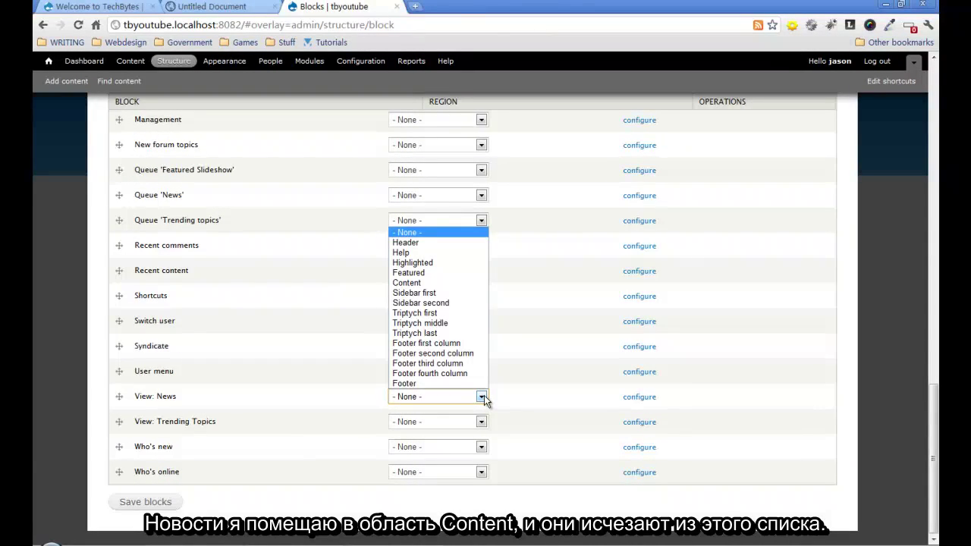
click(425, 283)
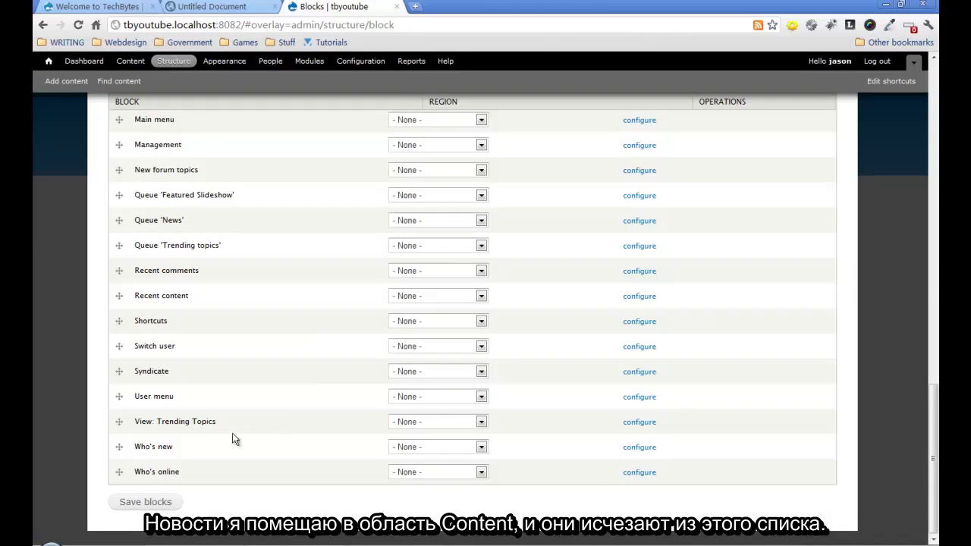
click(481, 422)
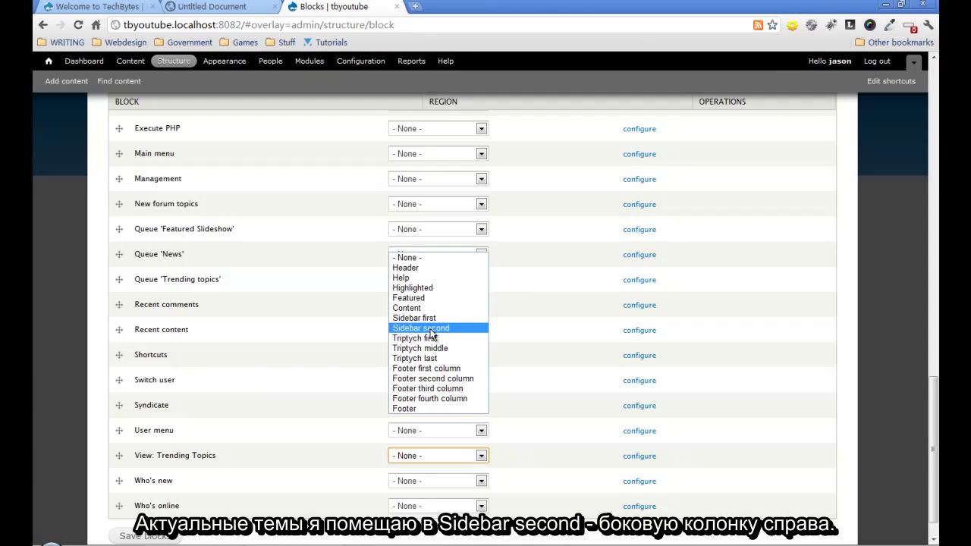
click(430, 329)
scroll(326, 363, up, 10)
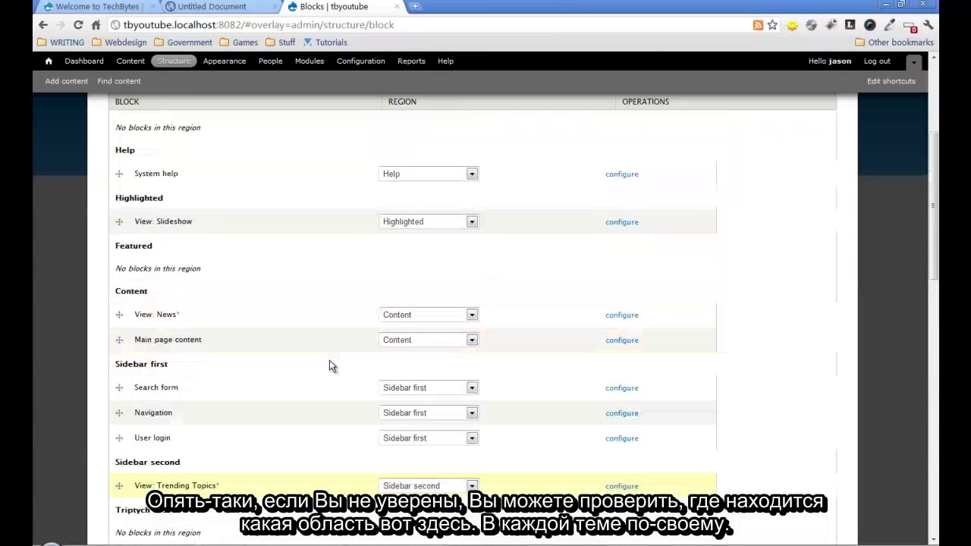
scroll(329, 359, up, 3)
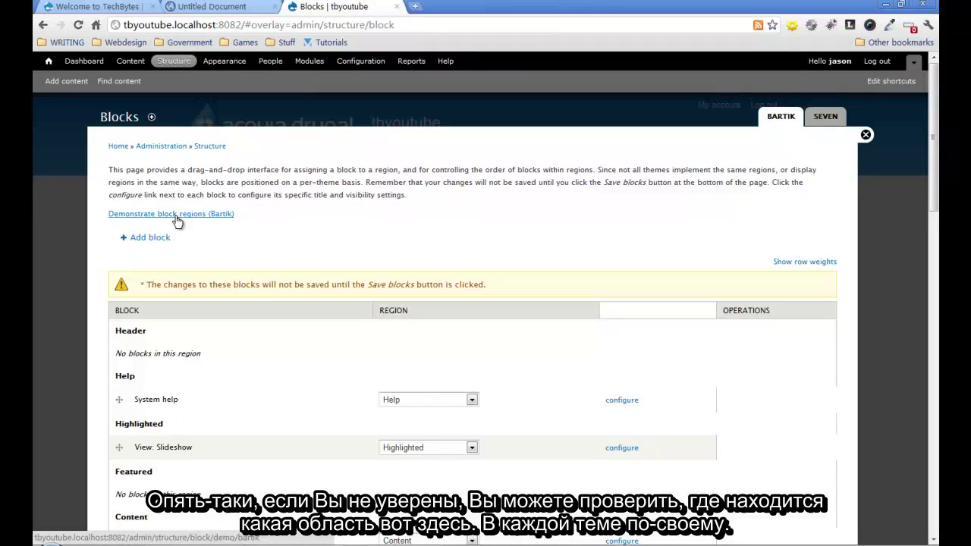
scroll(262, 340, down, 15)
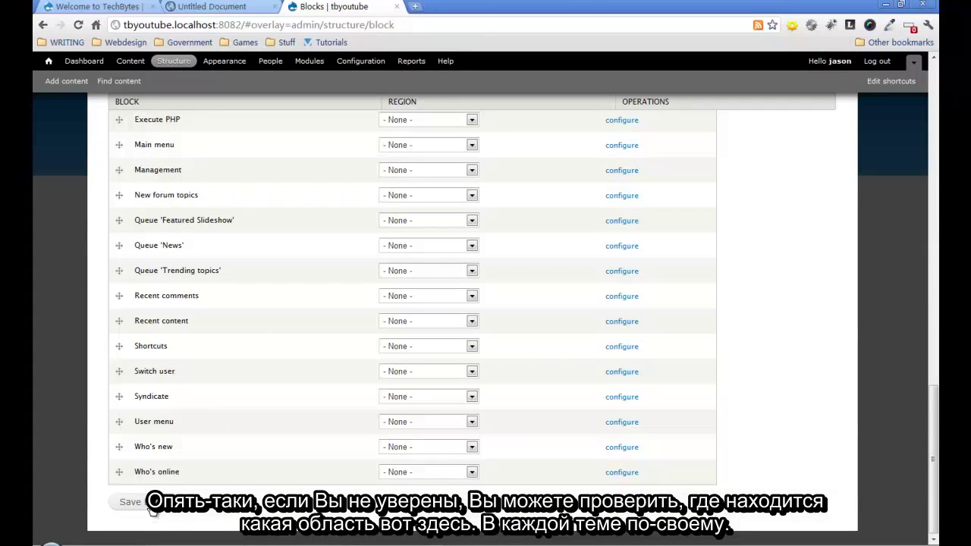
click(152, 509)
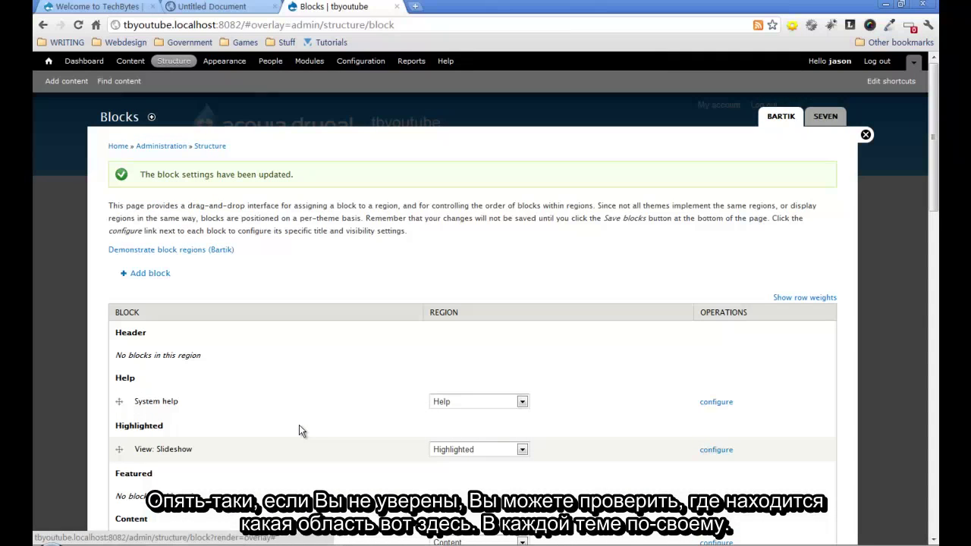
Step: Compare the Sidebar first blocks on the layout page with the TechByte design mockup
scroll(550, 308, down, 3)
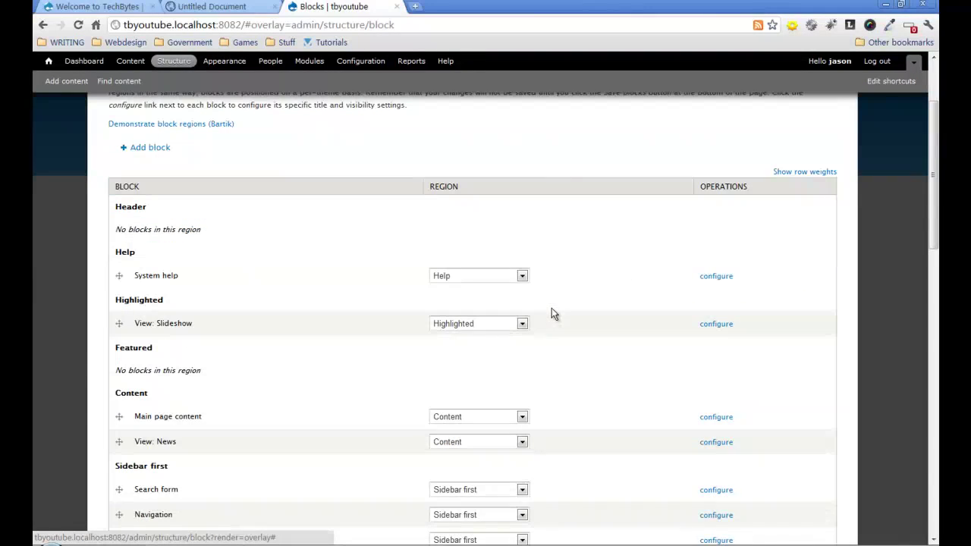
scroll(300, 317, down, 6)
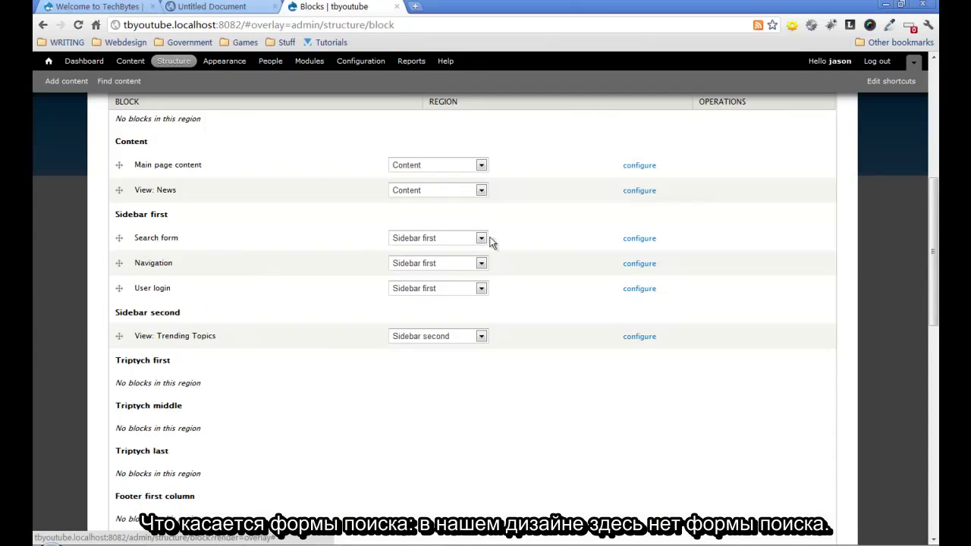
click(481, 239)
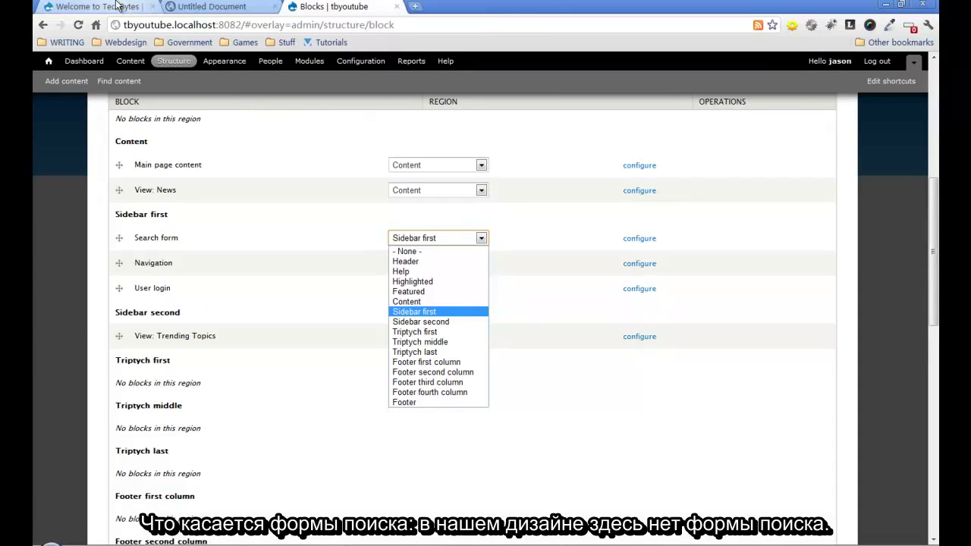
click(182, 7)
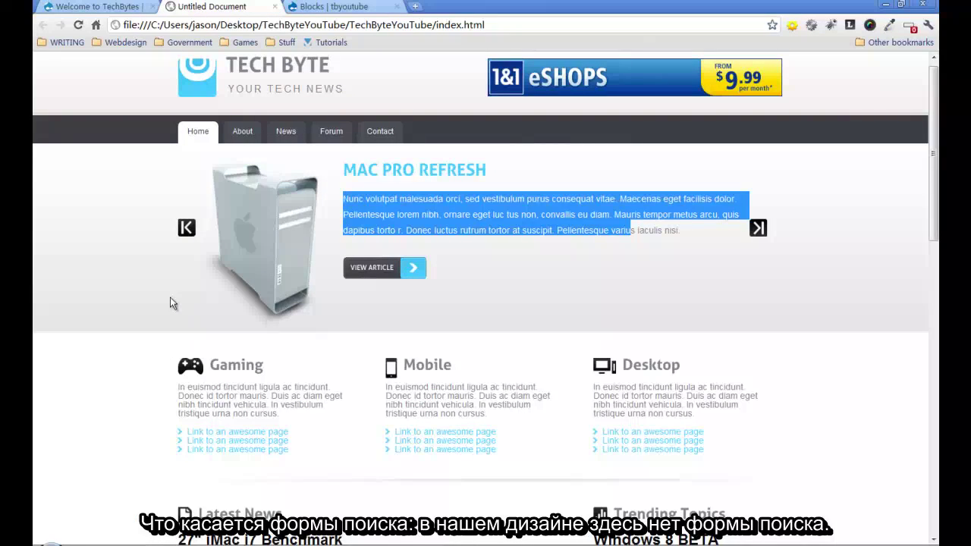
click(343, 7)
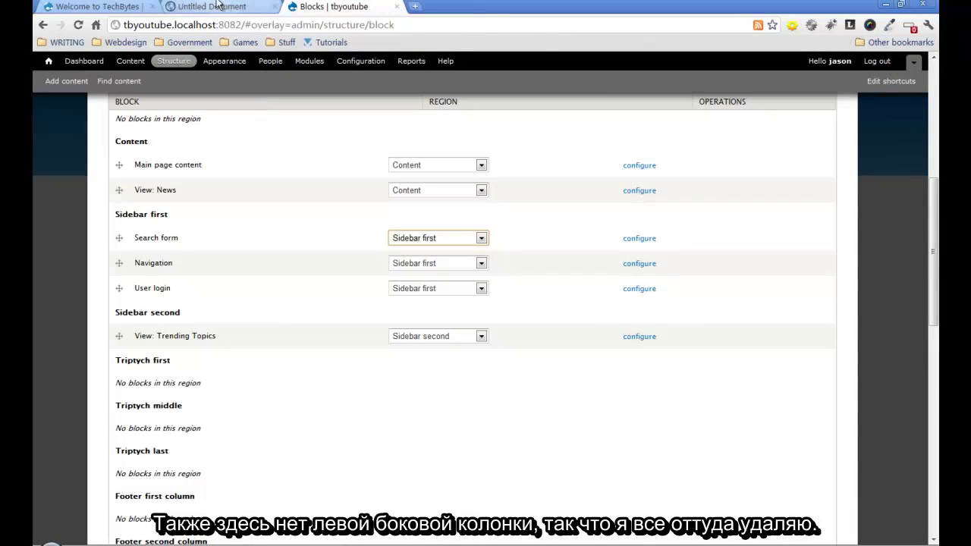
click(218, 7)
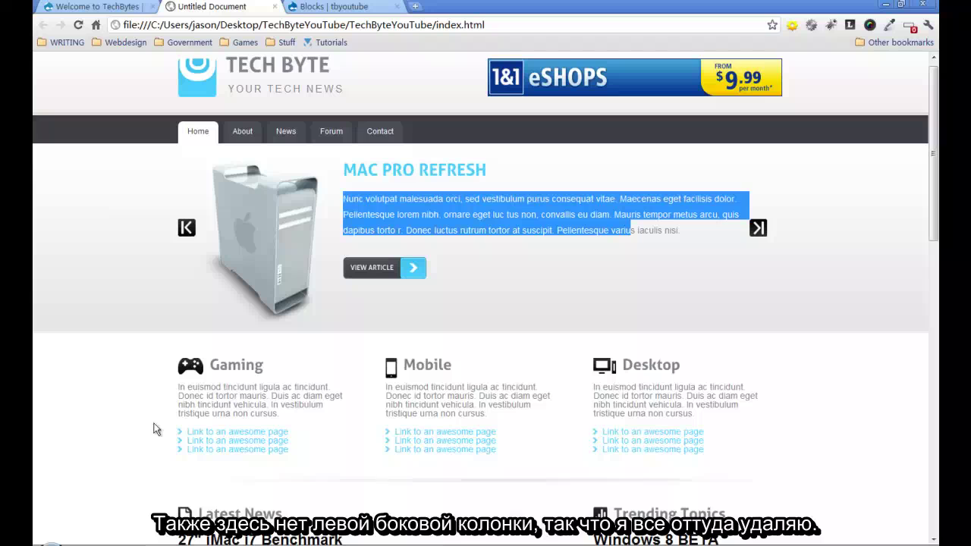
click(331, 9)
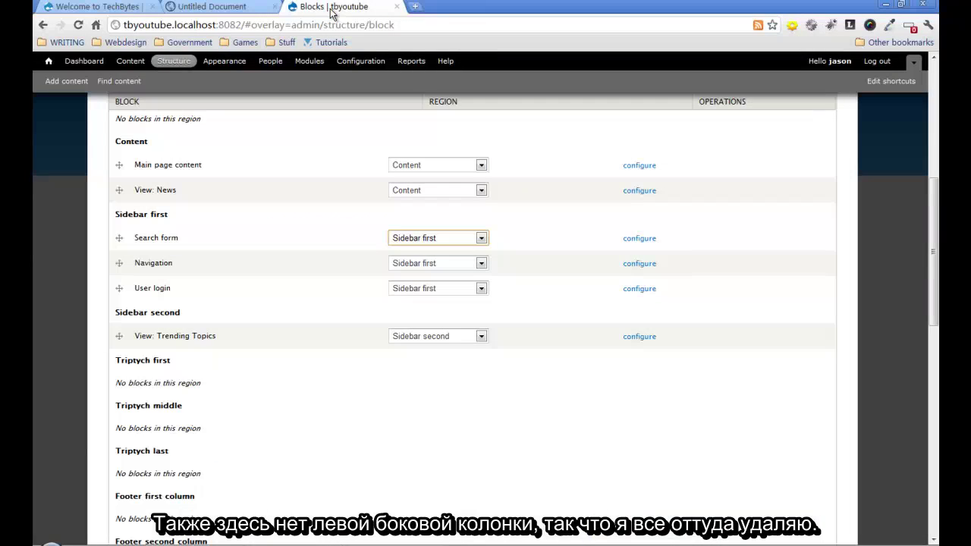
Step: Set the Search form, Navigation and User login regions to '- None -'
click(480, 238)
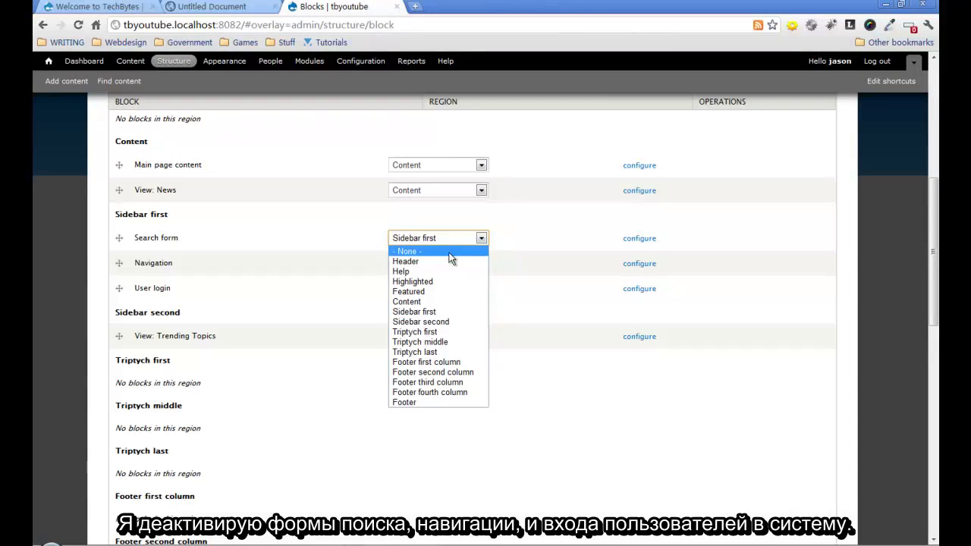
click(450, 254)
click(481, 238)
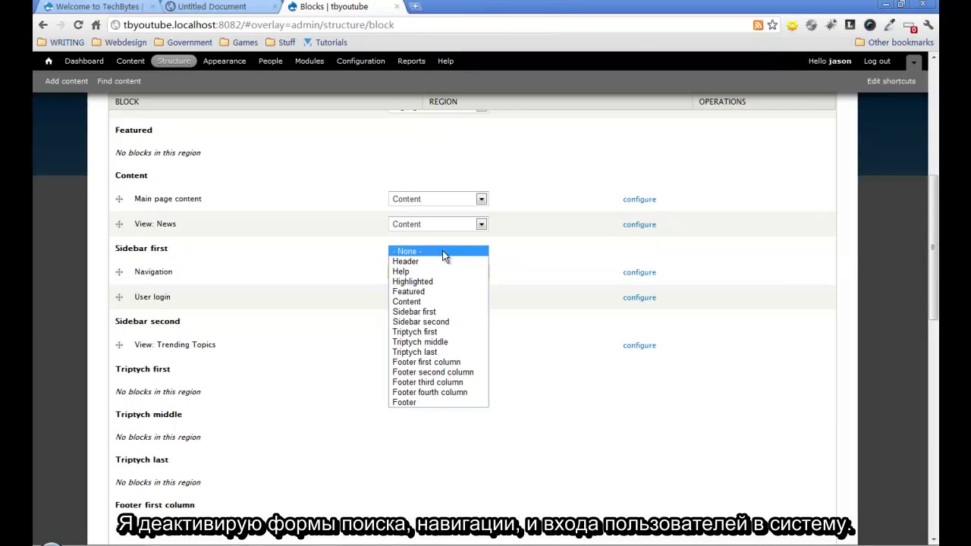
click(444, 252)
click(481, 272)
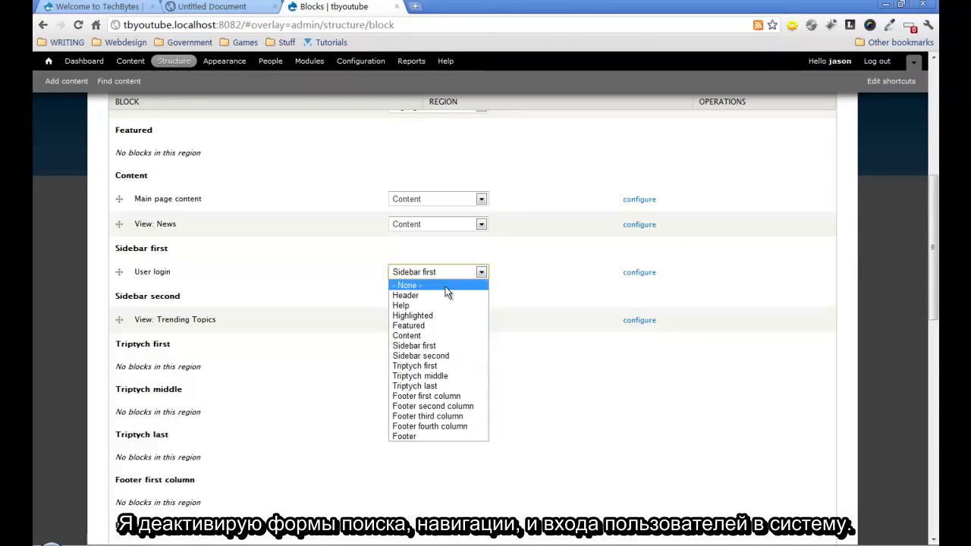
click(439, 283)
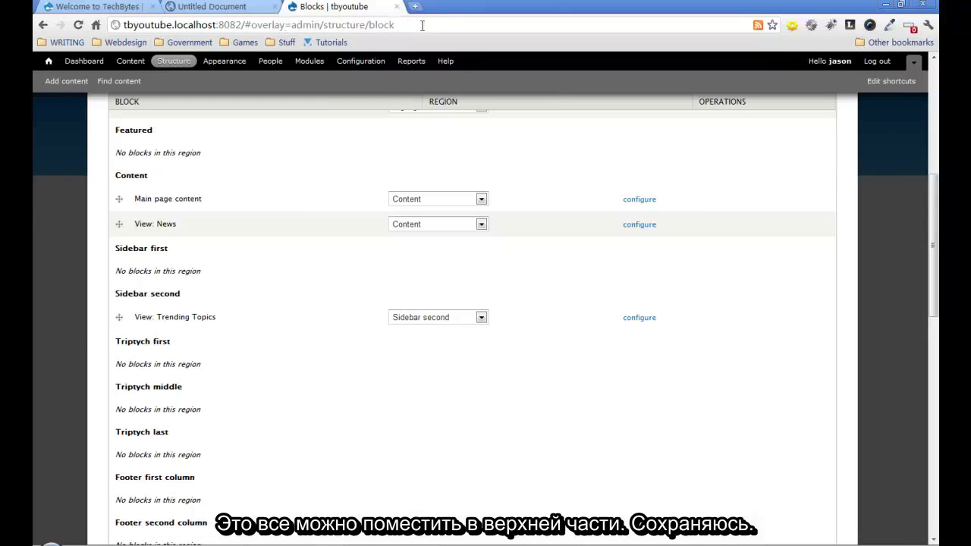
scroll(288, 251, down, 9)
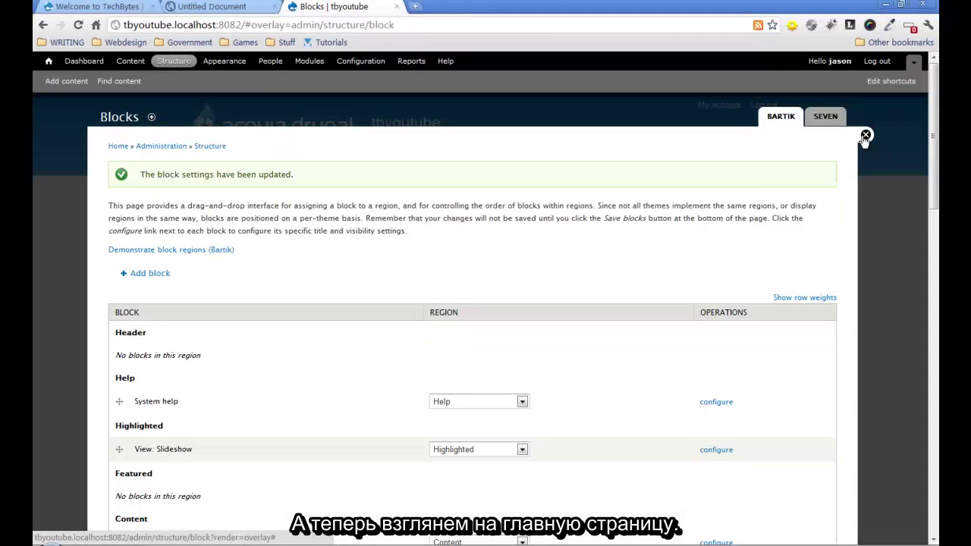
Step: Leave block admin and compare the front page with the TechByte design mockup
click(864, 137)
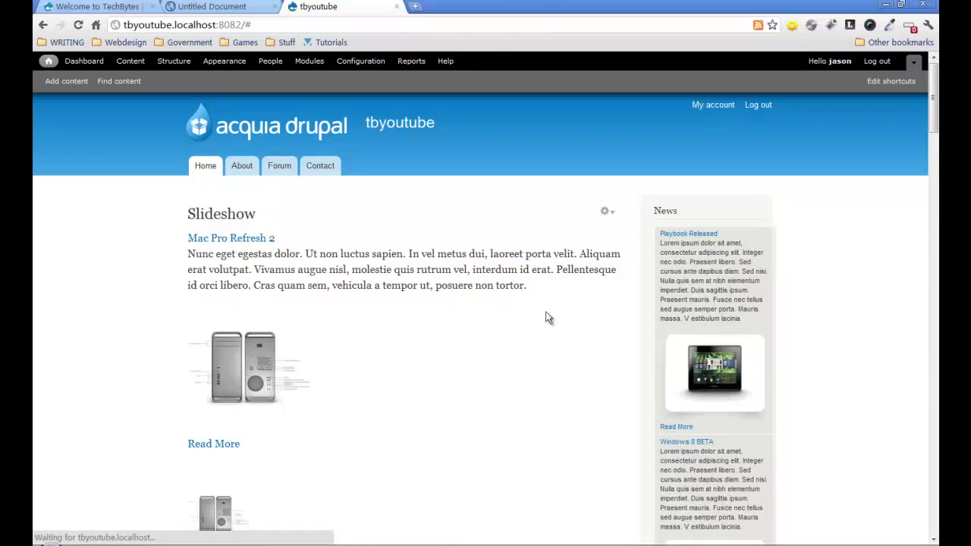
scroll(543, 318, down, 8)
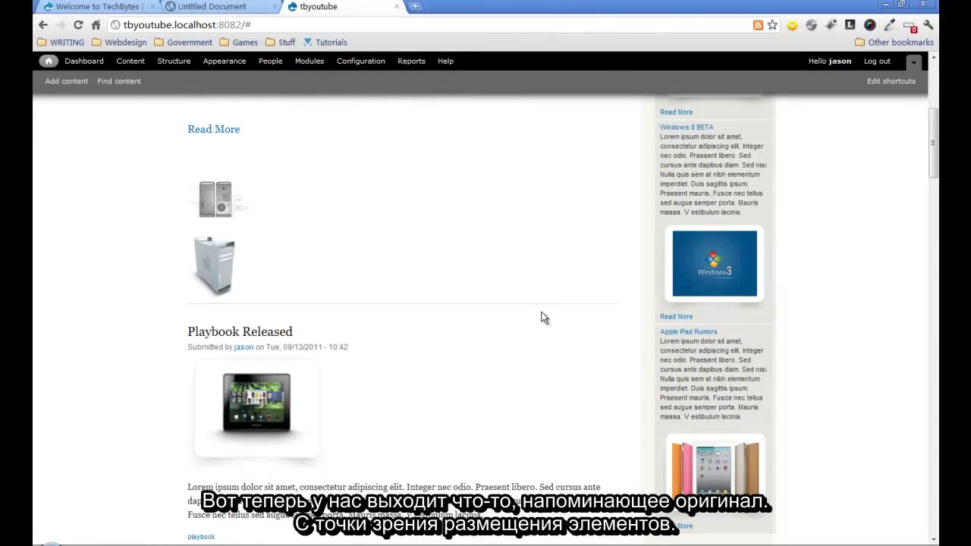
scroll(544, 318, down, 7)
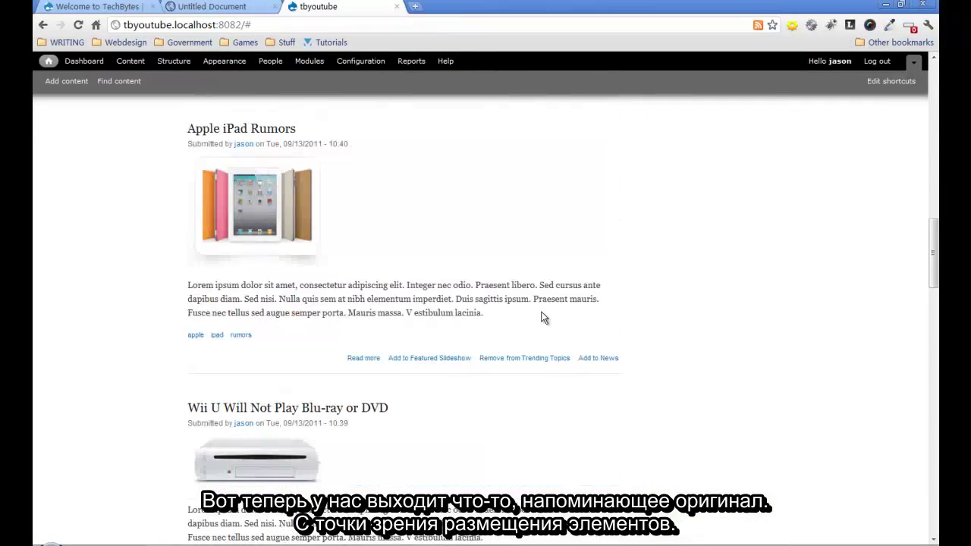
scroll(543, 318, up, 4)
scroll(543, 318, up, 10)
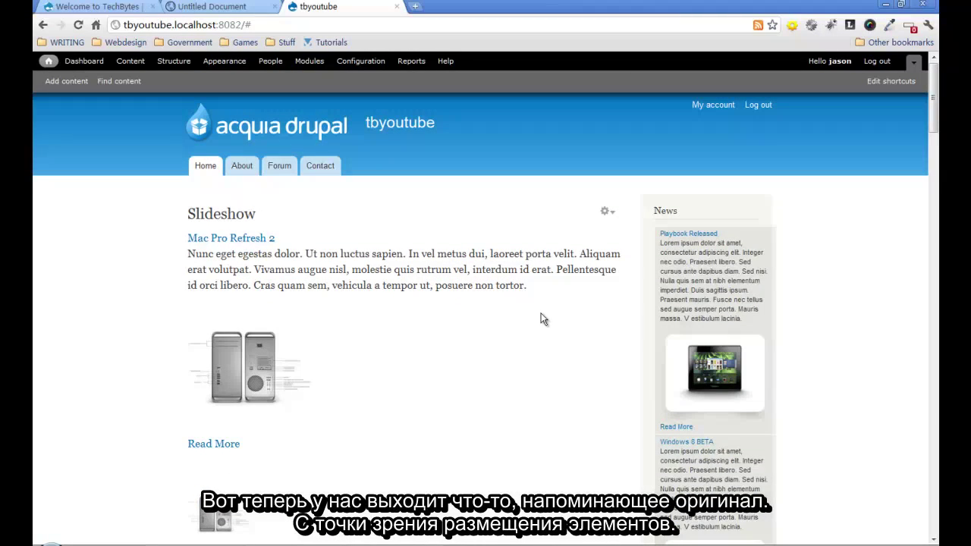
click(209, 7)
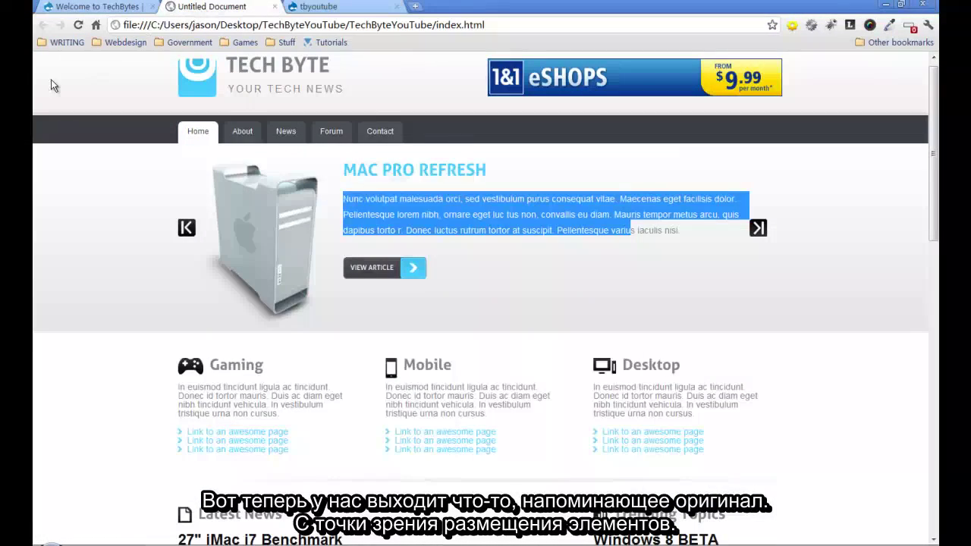
click(320, 7)
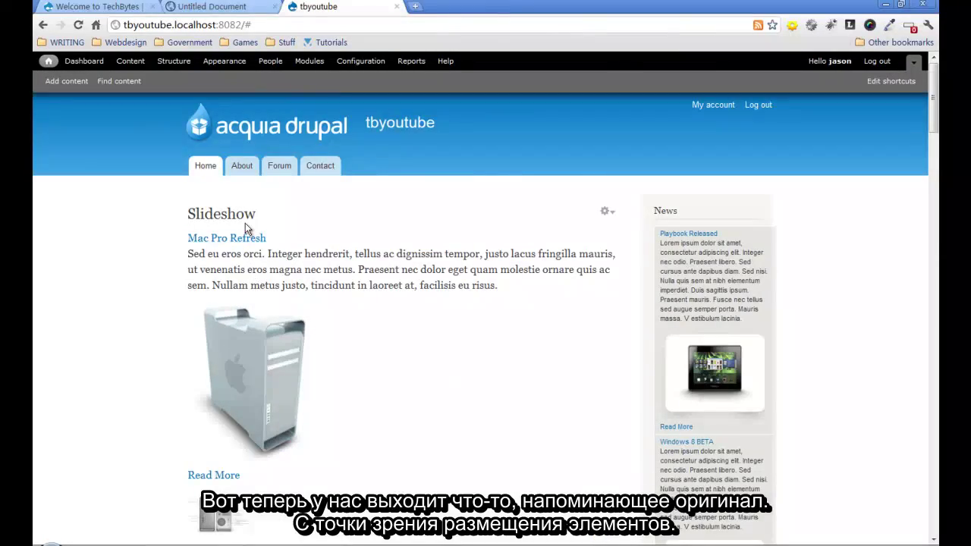
Step: Review the articles listed on the front page, then open the Content administration list
scroll(250, 197, down, 3)
scroll(255, 181, up, 3)
scroll(262, 232, down, 1)
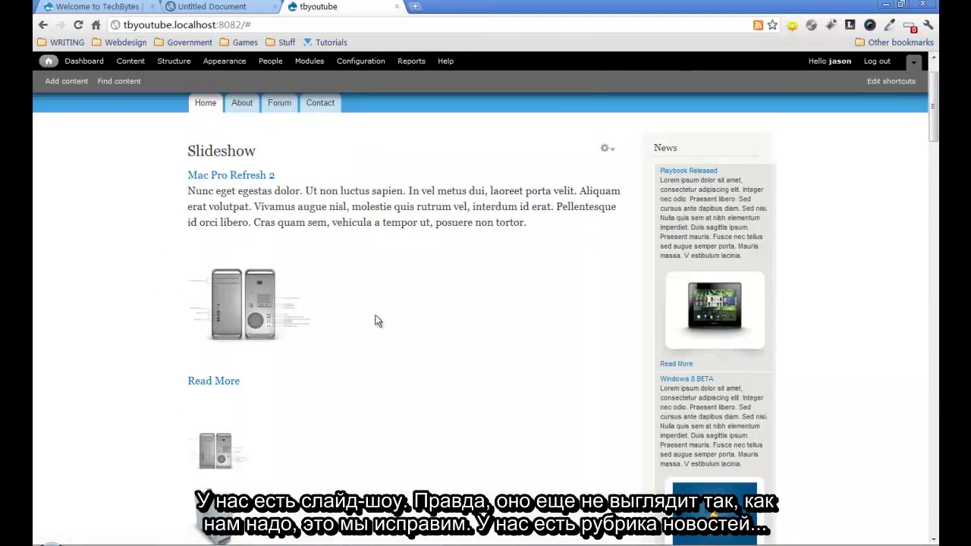
scroll(641, 234, down, 1)
scroll(683, 205, up, 1)
scroll(714, 174, down, 4)
scroll(713, 209, down, 1)
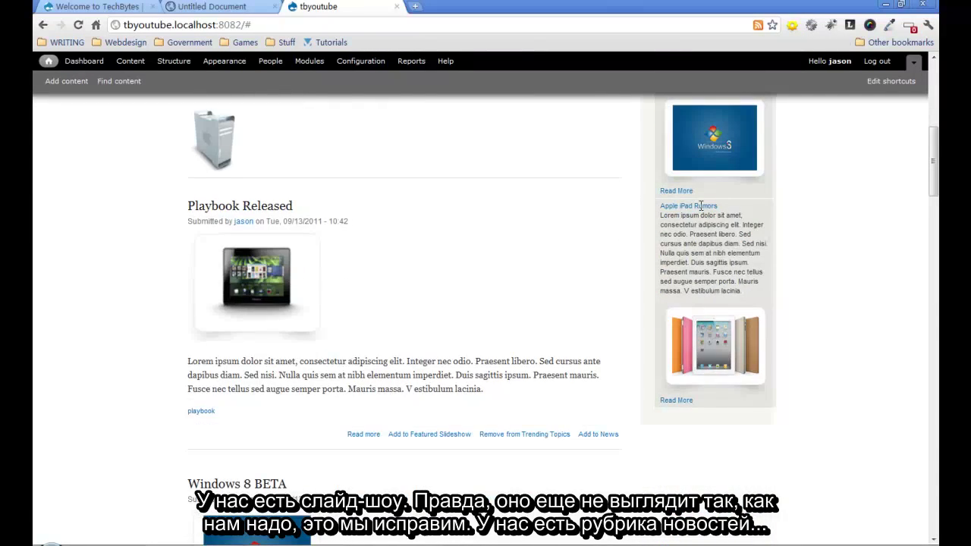
scroll(706, 210, up, 5)
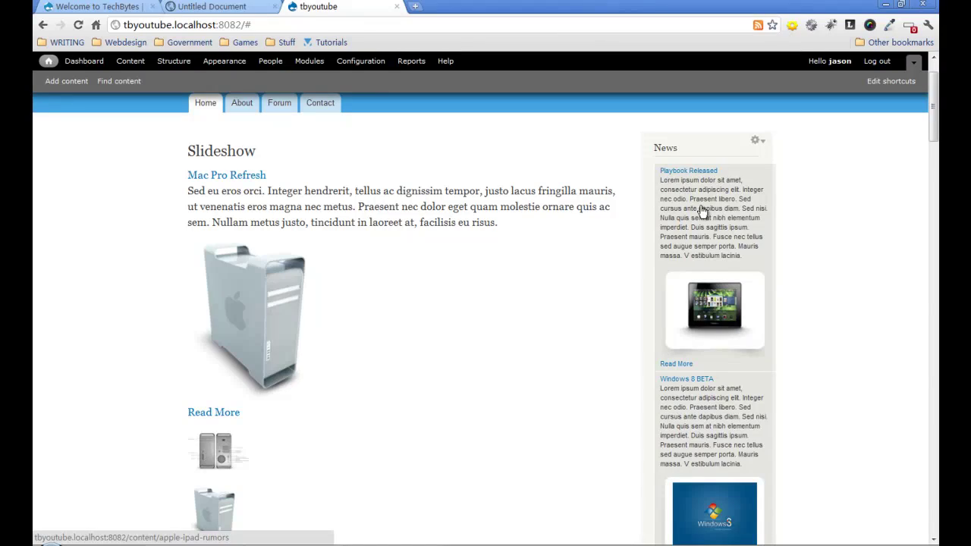
scroll(703, 210, down, 6)
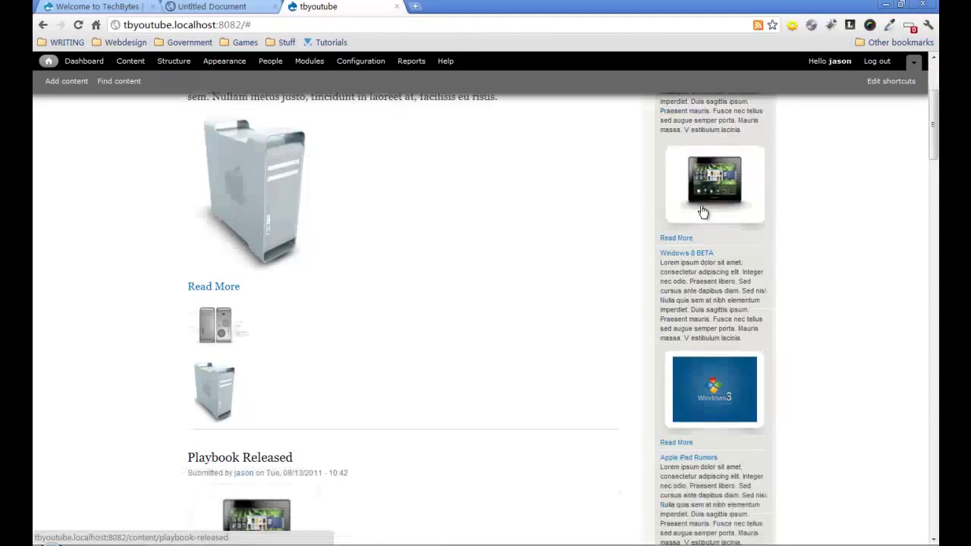
scroll(703, 211, down, 12)
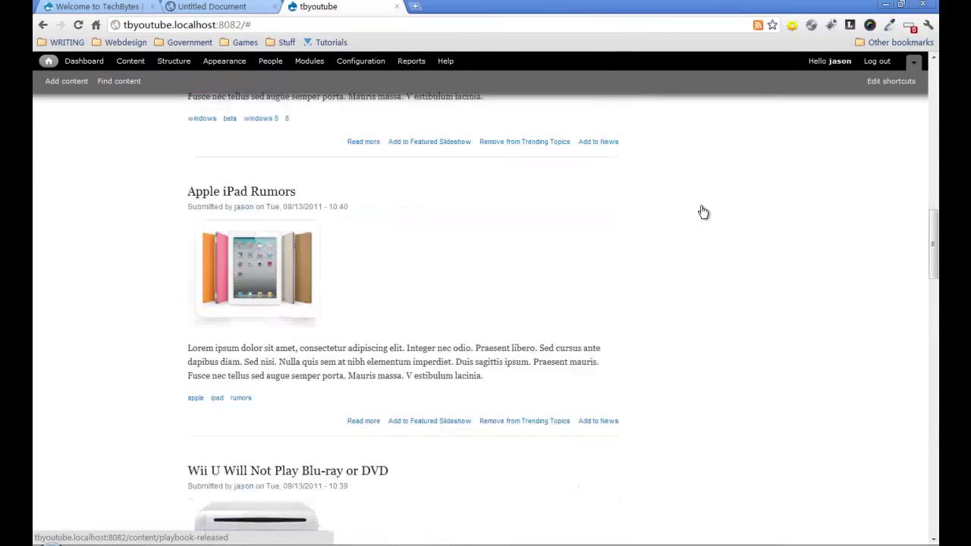
scroll(700, 215, down, 13)
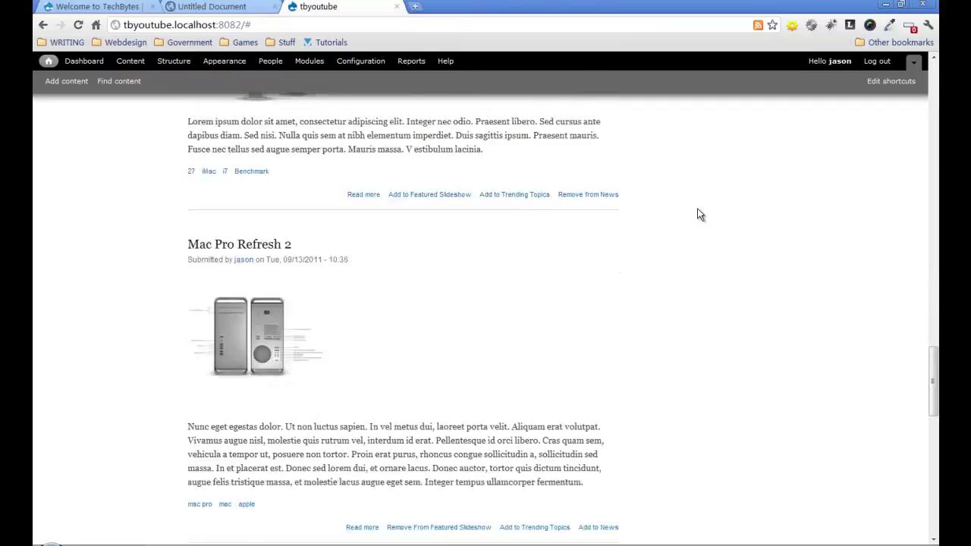
scroll(387, 316, down, 3)
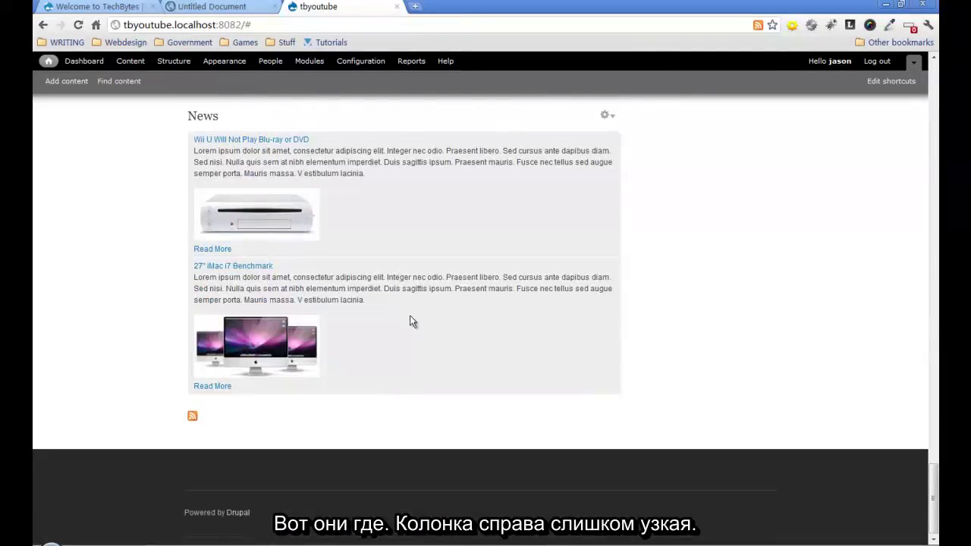
scroll(418, 309, up, 14)
scroll(415, 307, up, 15)
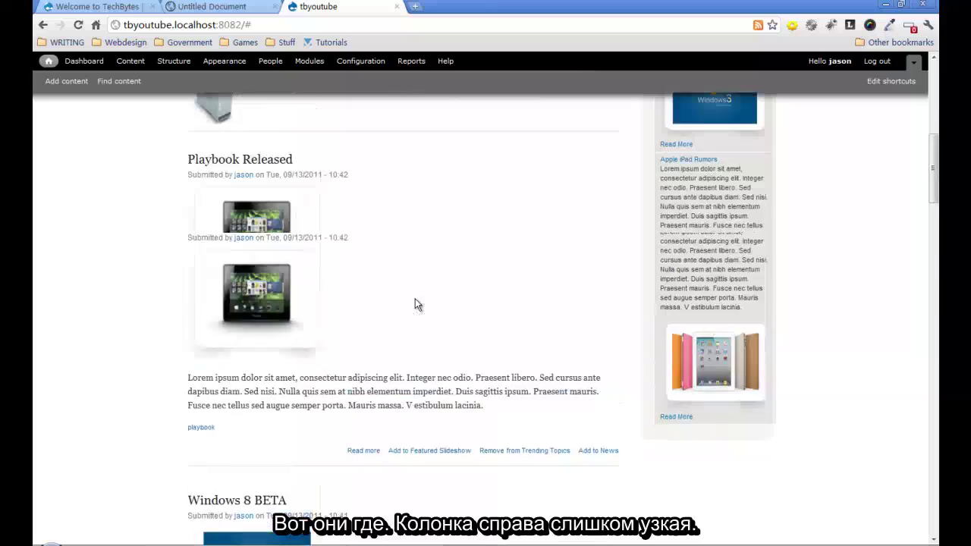
scroll(698, 245, up, 2)
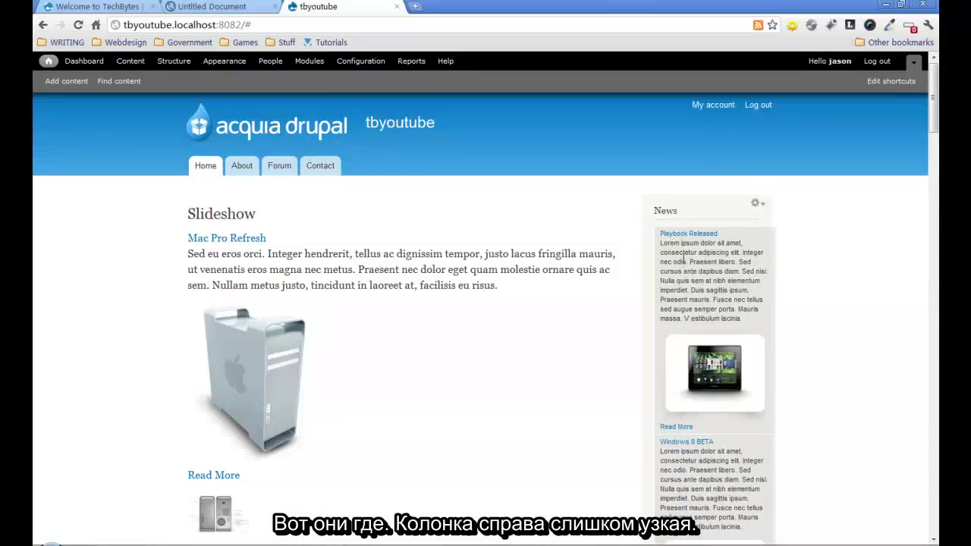
scroll(440, 278, down, 3)
scroll(440, 278, up, 2)
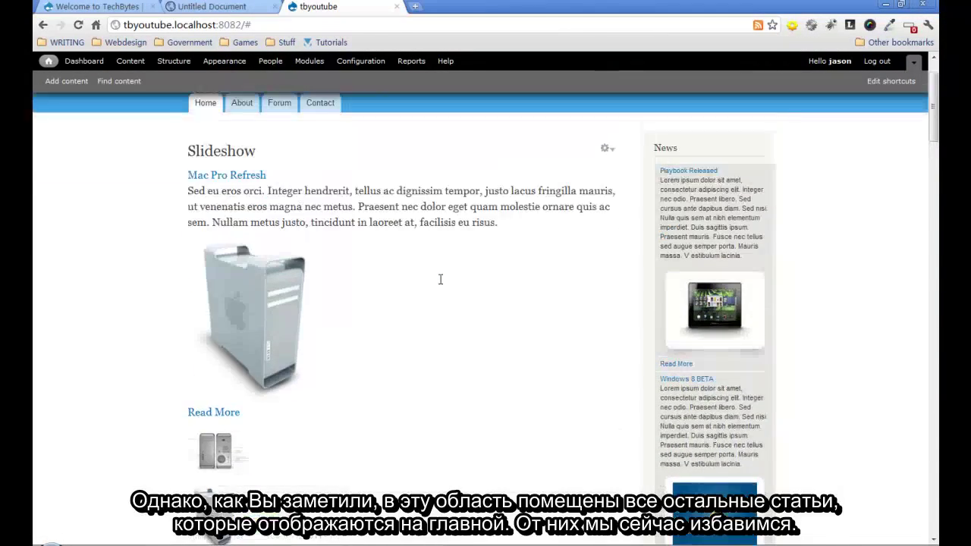
scroll(440, 279, down, 6)
scroll(440, 279, down, 5)
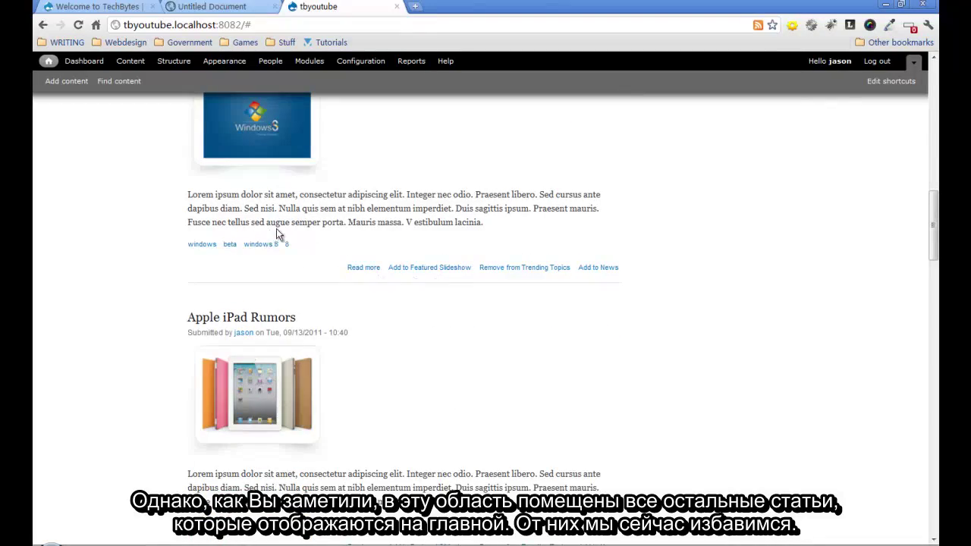
scroll(321, 312, down, 8)
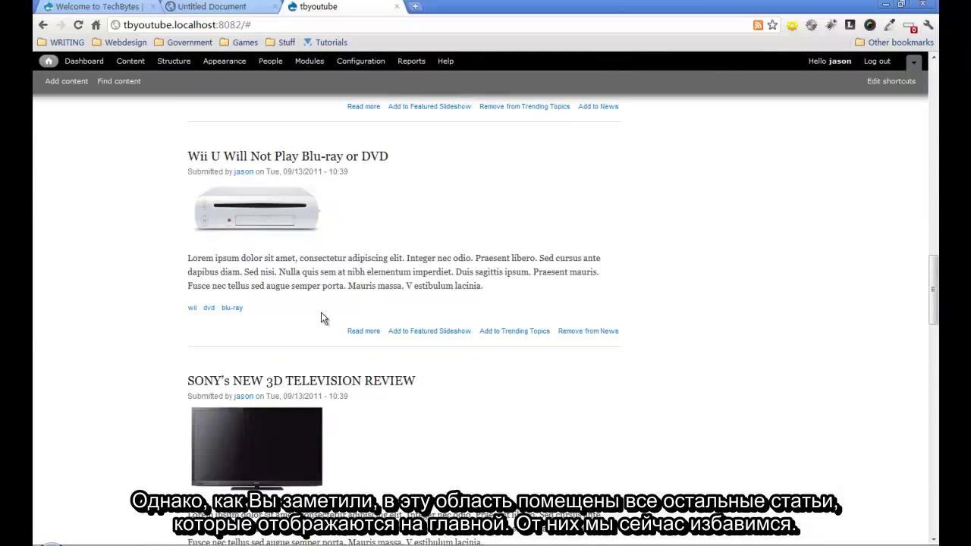
scroll(321, 312, up, 20)
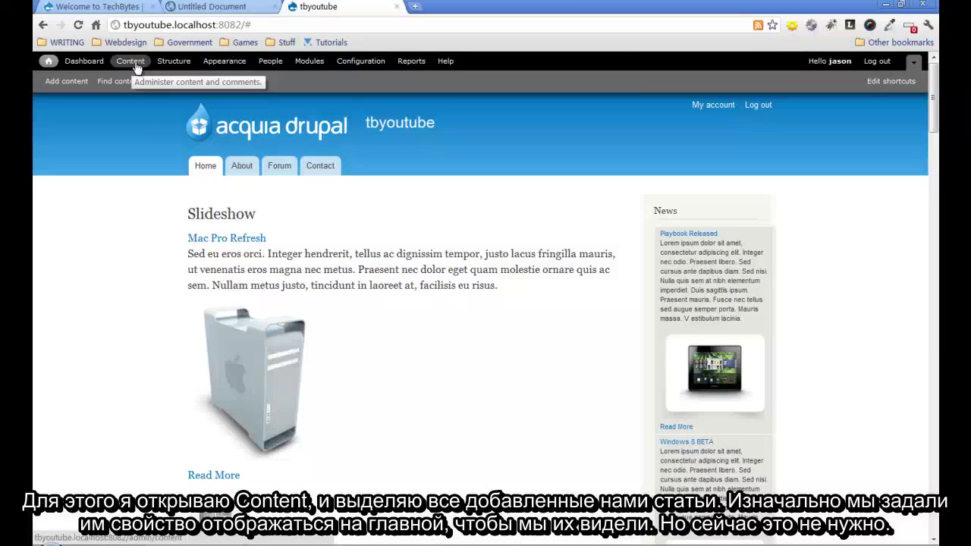
click(130, 63)
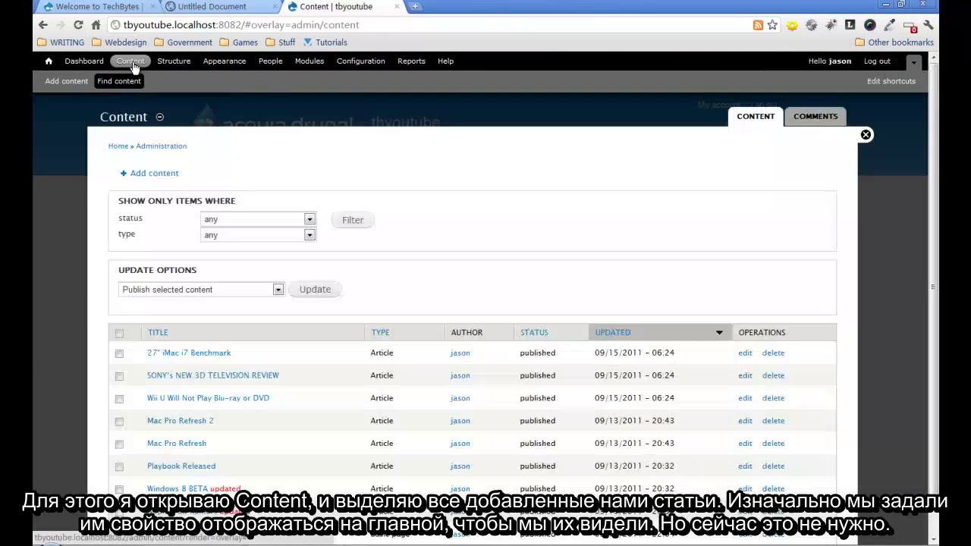
Step: Select all eight articles, from 27" iMac i7 Benchmark to Apple iPad Rumors
scroll(156, 287, down, 1)
click(119, 329)
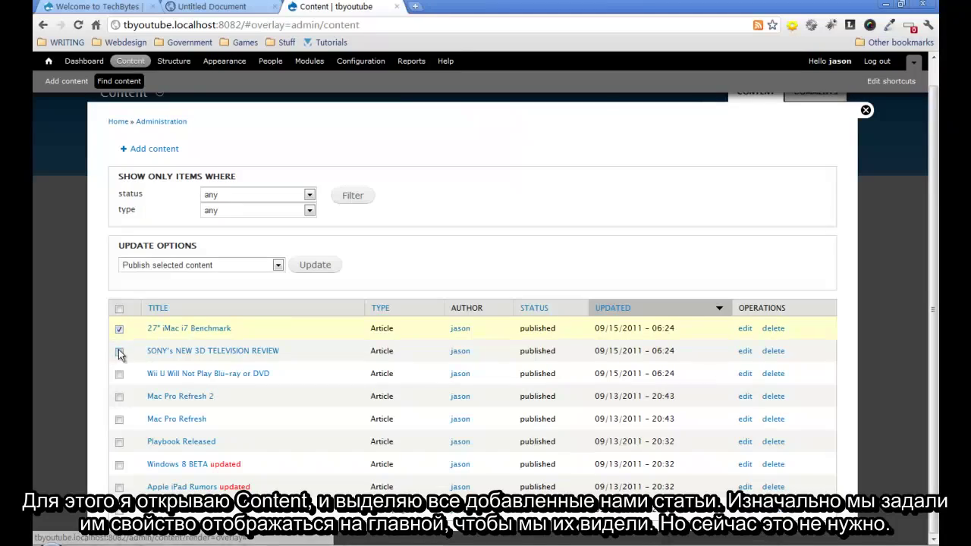
click(119, 352)
click(119, 375)
click(120, 397)
click(119, 421)
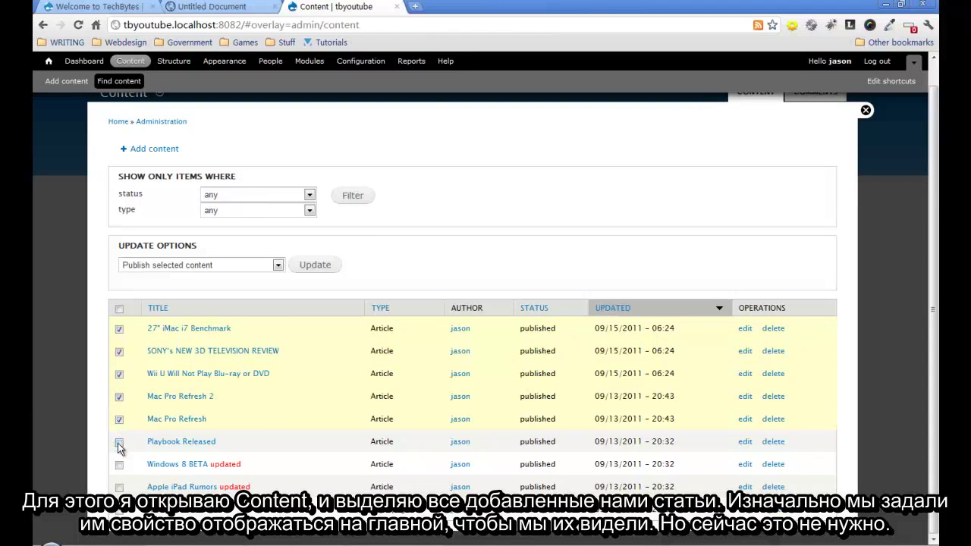
click(119, 442)
click(119, 465)
click(119, 488)
Step: Demote the selected articles from the front page and close the Content overlay
click(278, 265)
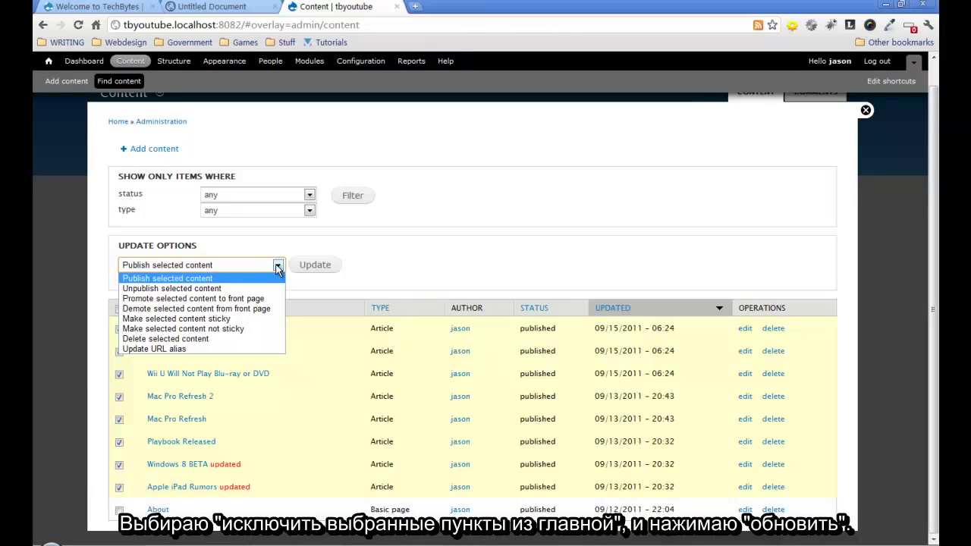
click(215, 309)
click(314, 266)
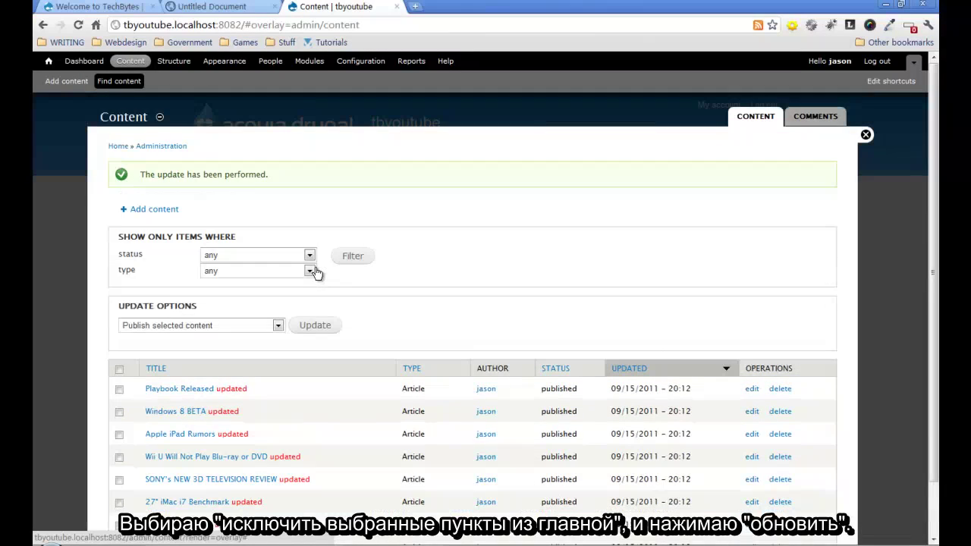
click(866, 135)
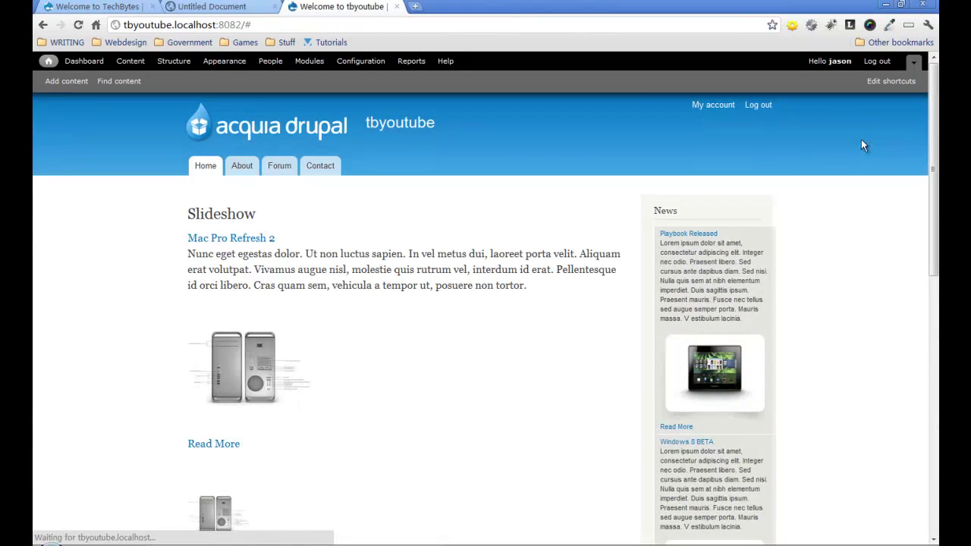
scroll(519, 278, down, 5)
Step: Check the front page now free of articles, then go to Structure in the admin toolbar
scroll(523, 277, down, 3)
scroll(536, 278, up, 2)
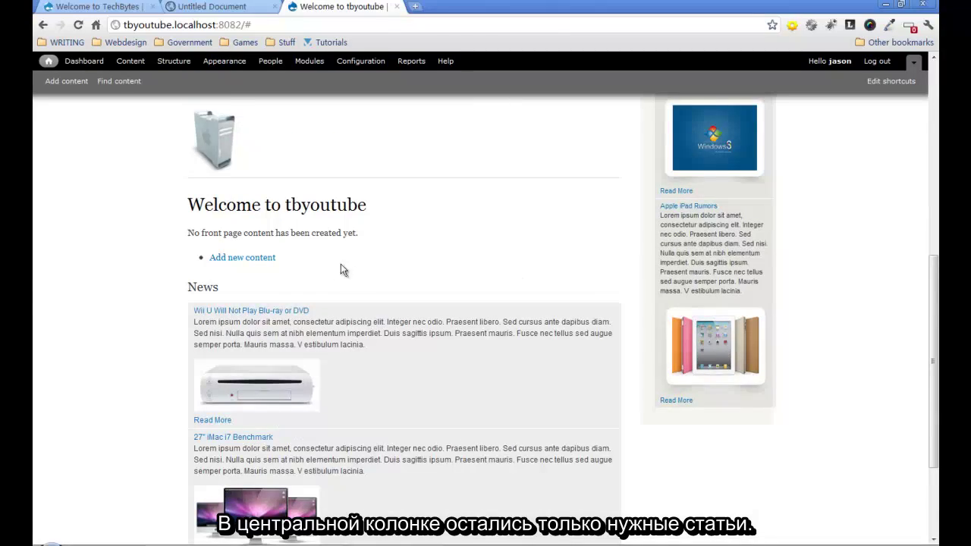
scroll(339, 283, down, 1)
scroll(355, 288, up, 6)
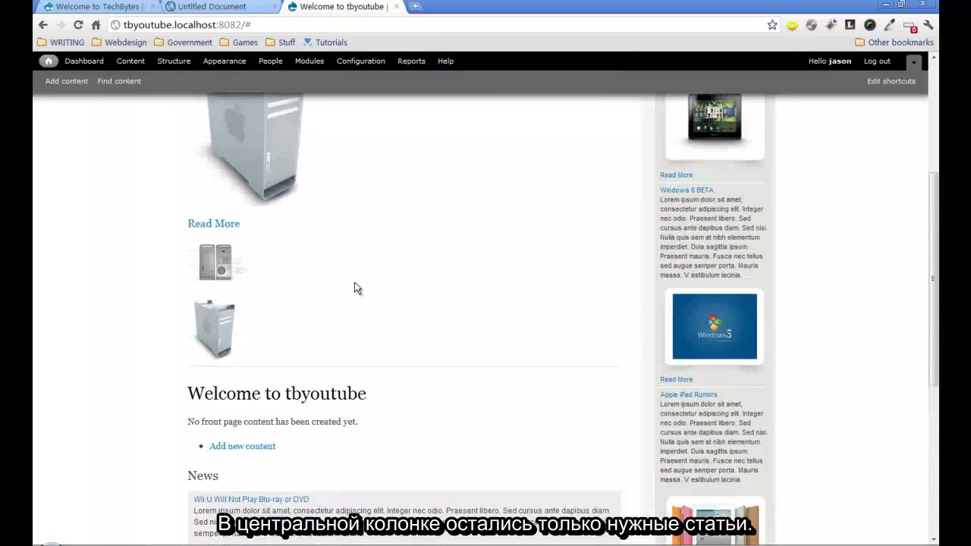
scroll(522, 305, up, 1)
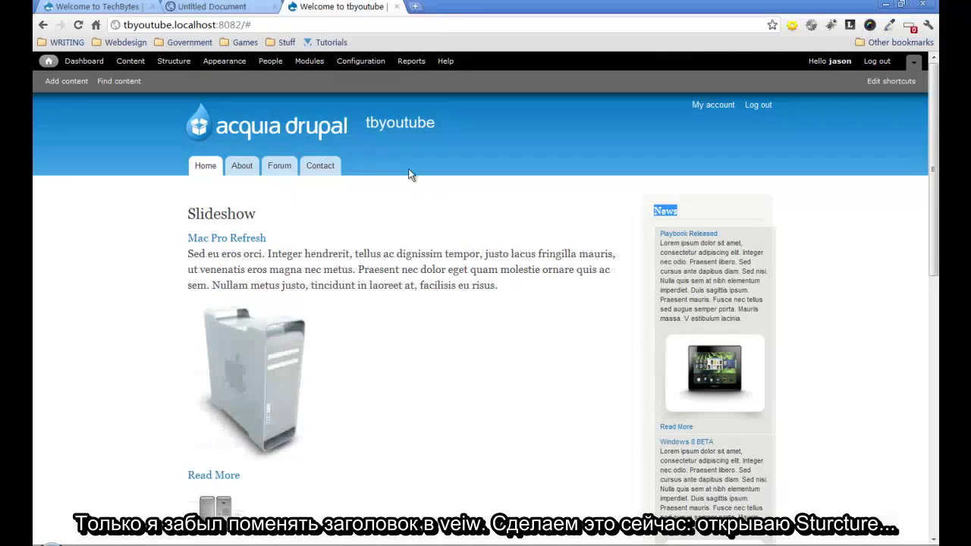
click(168, 63)
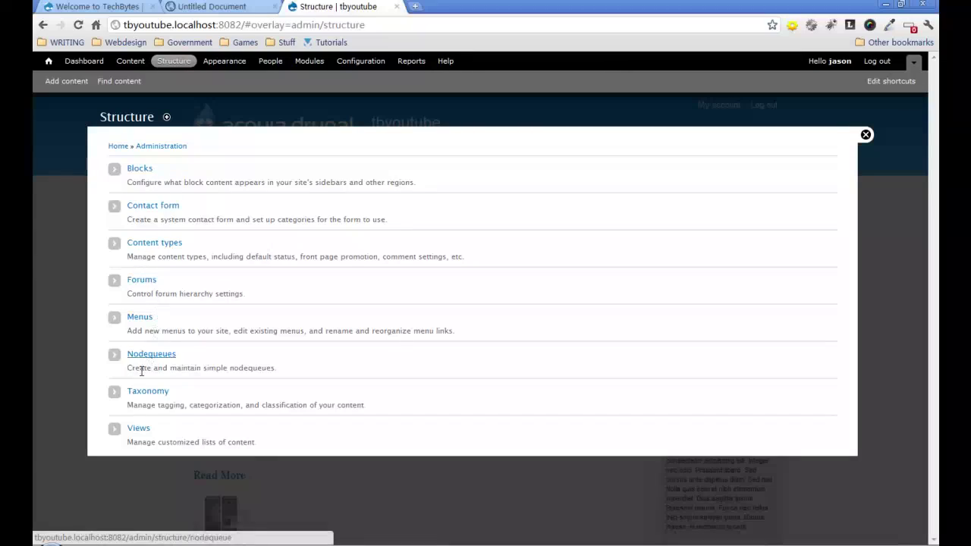
Step: Edit the Trending Topics view, change its title 'News' to 'Trending Topics' for all displays, and save
click(155, 429)
scroll(245, 402, down, 5)
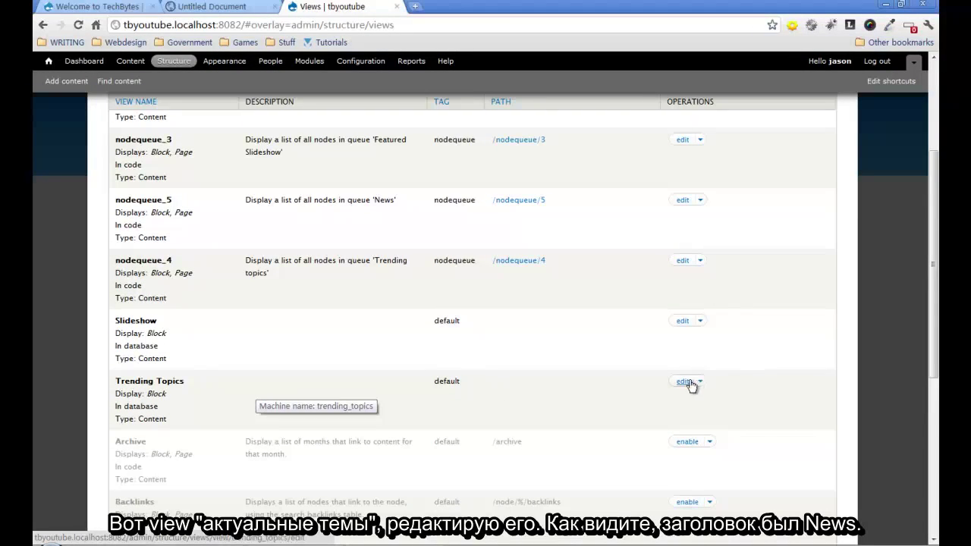
click(688, 383)
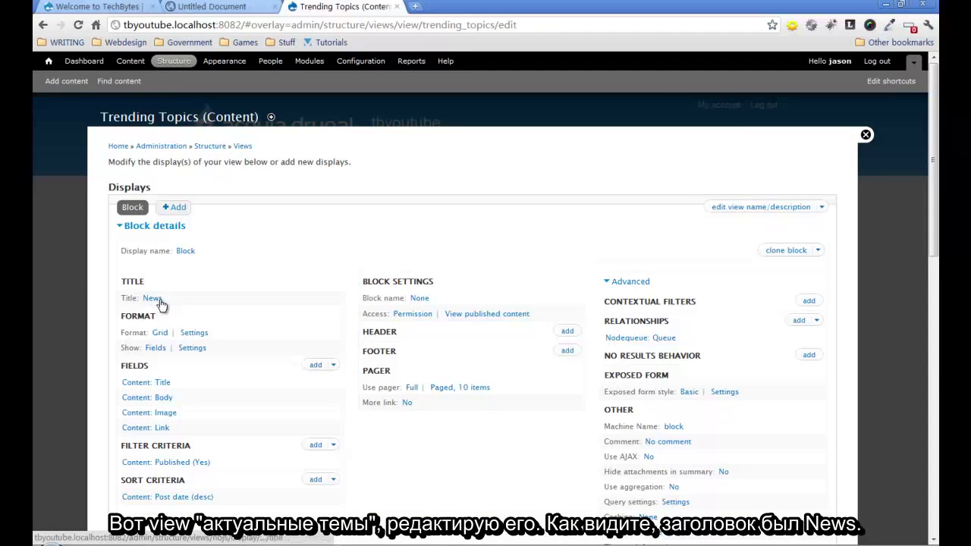
click(153, 299)
double_click(271, 296)
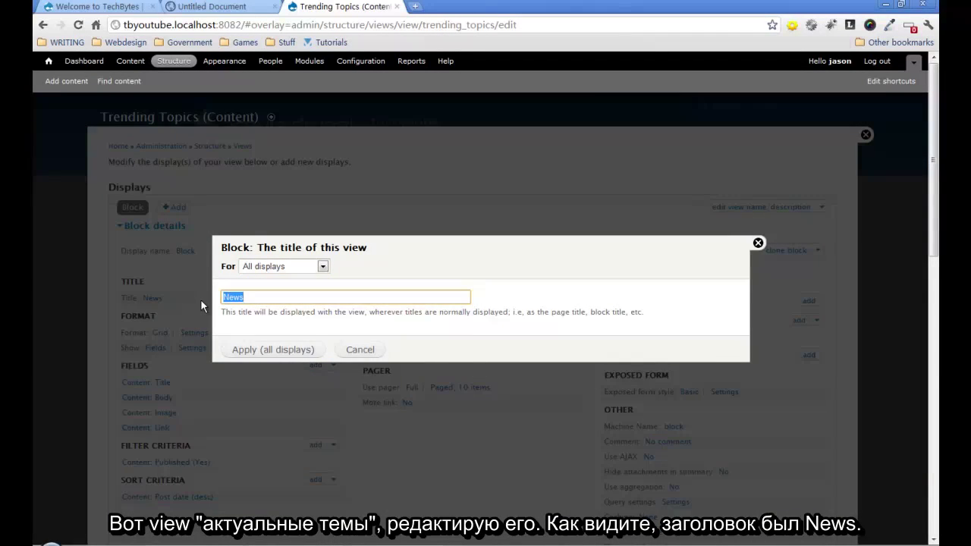
text(Trending Ti)
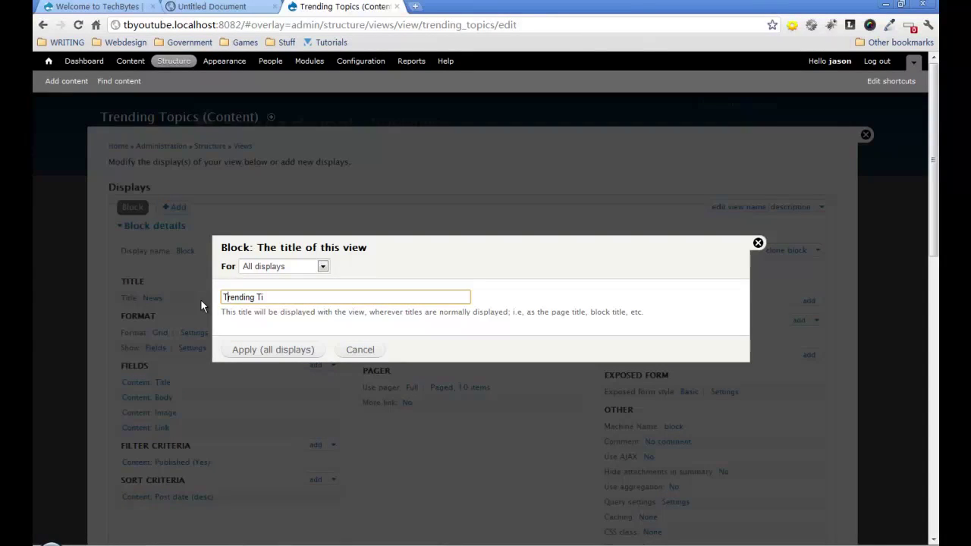
key(BackSpace)
text(opics)
click(265, 354)
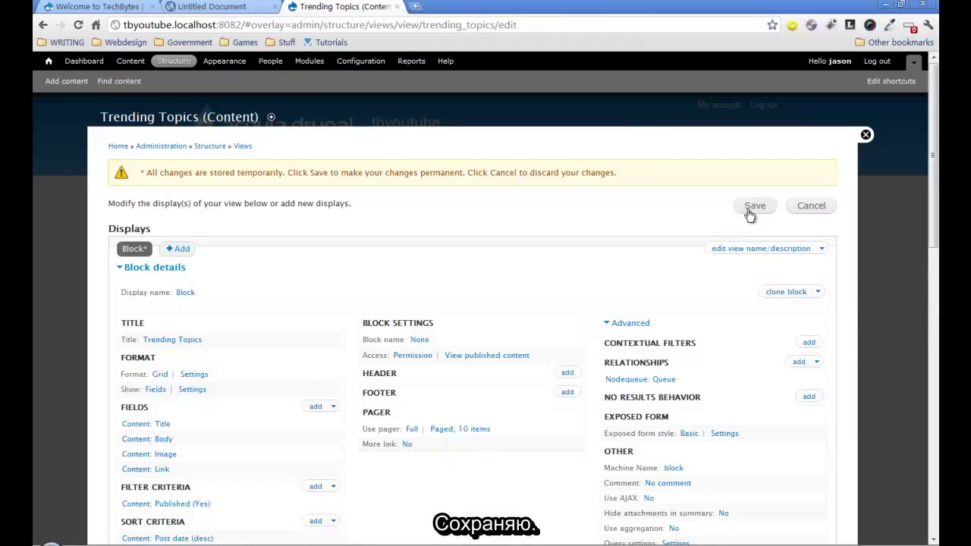
click(751, 206)
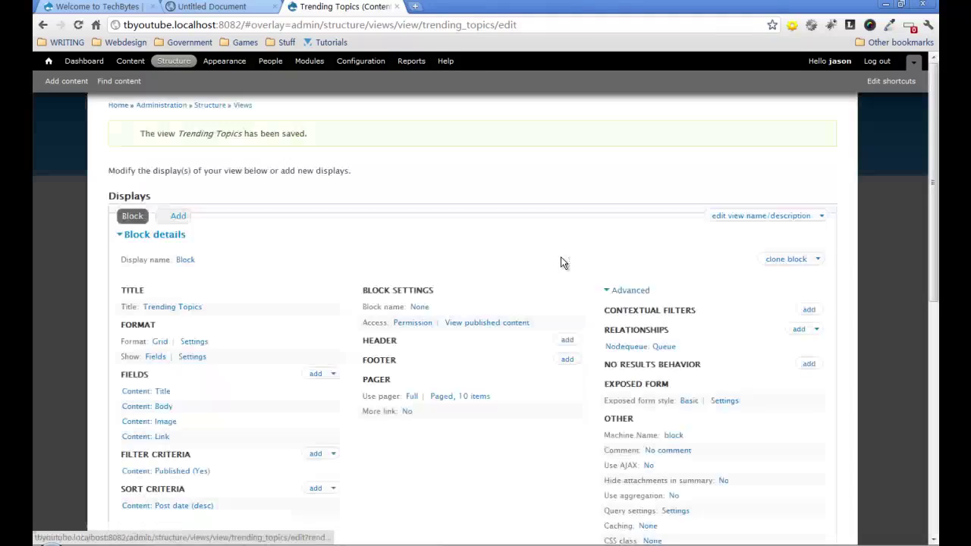
click(865, 136)
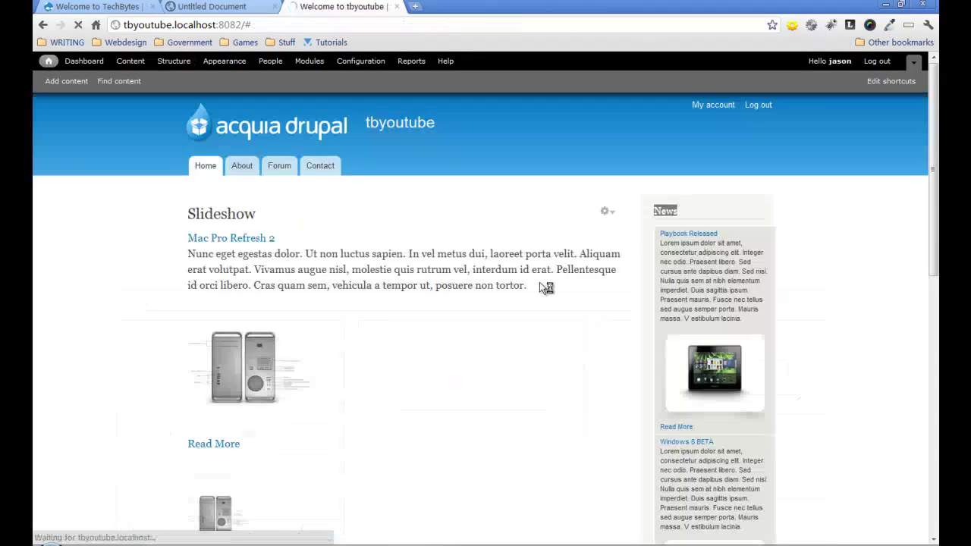
scroll(537, 289, down, 3)
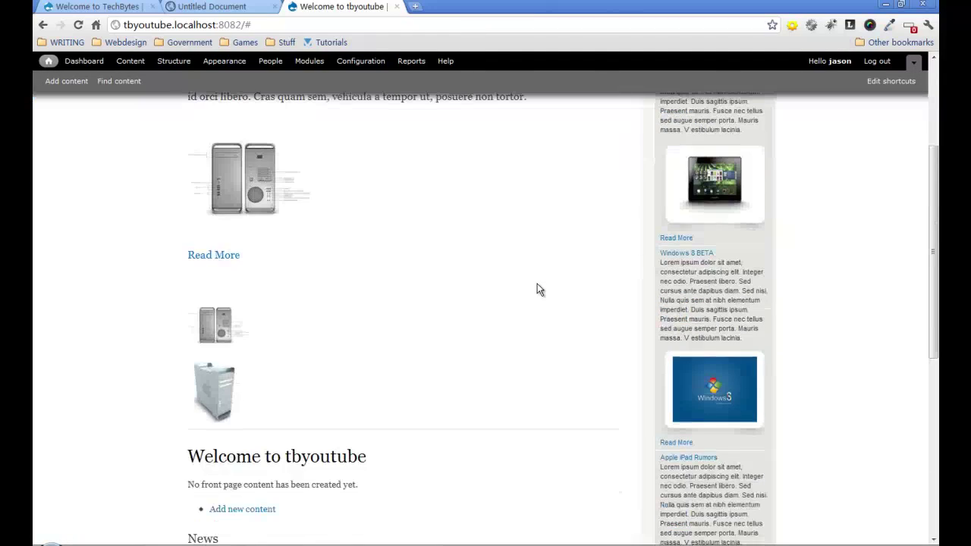
scroll(537, 288, down, 5)
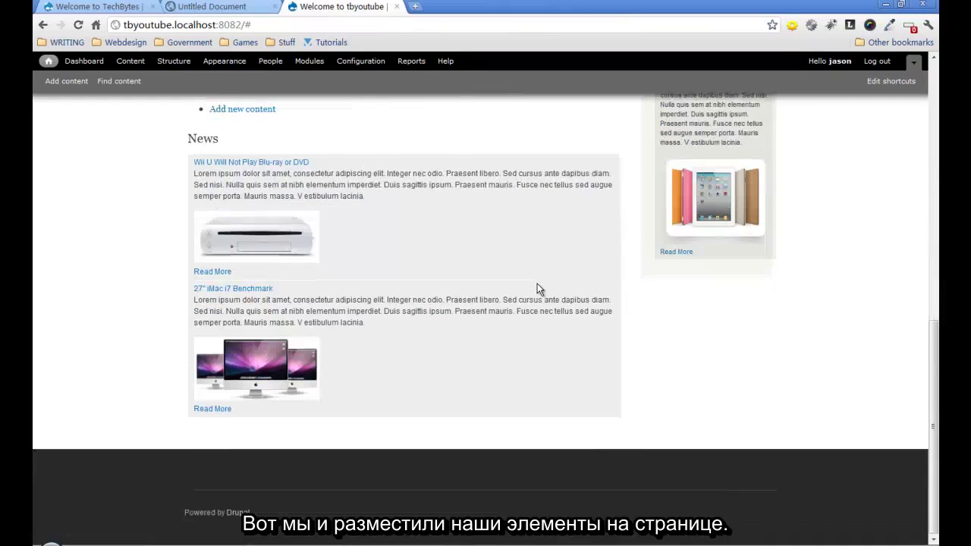
scroll(515, 271, up, 2)
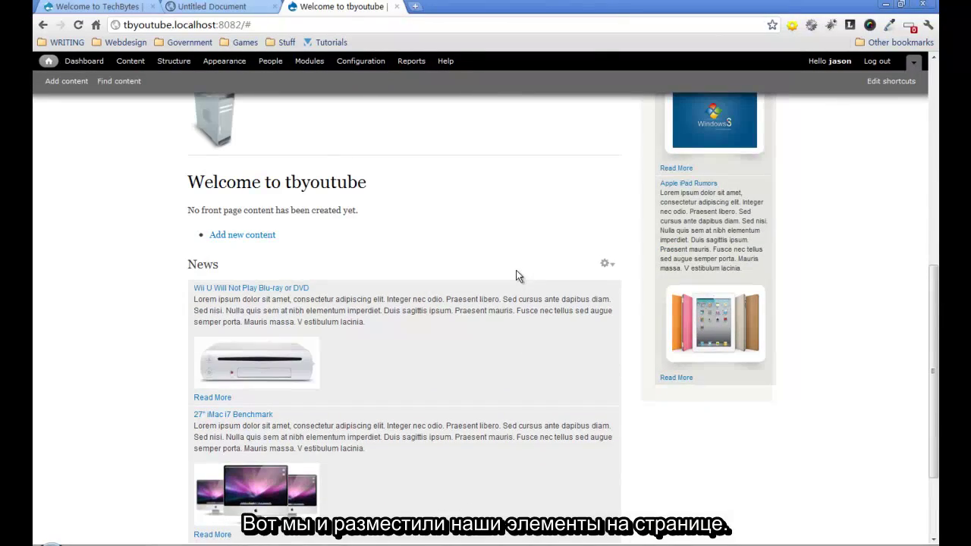
scroll(518, 276, up, 1)
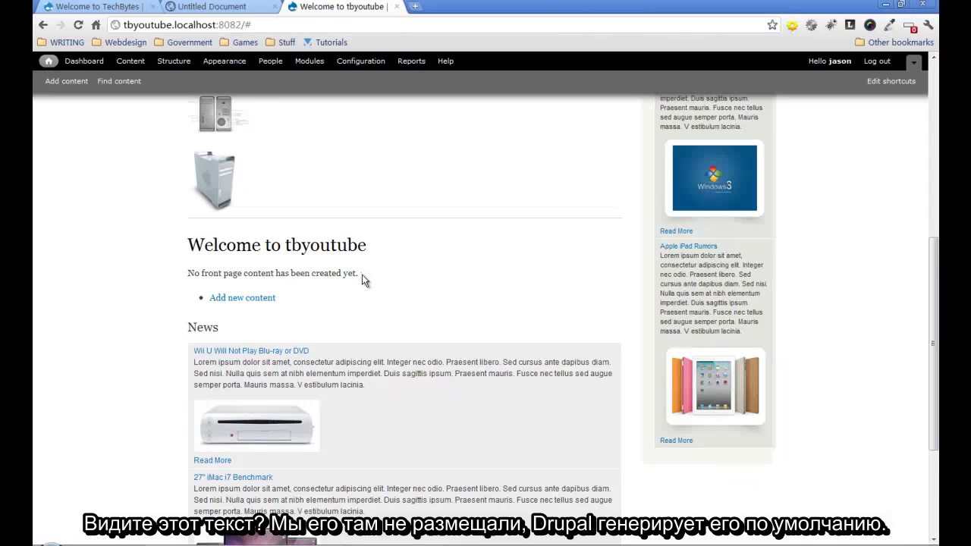
drag(362, 274, 184, 251)
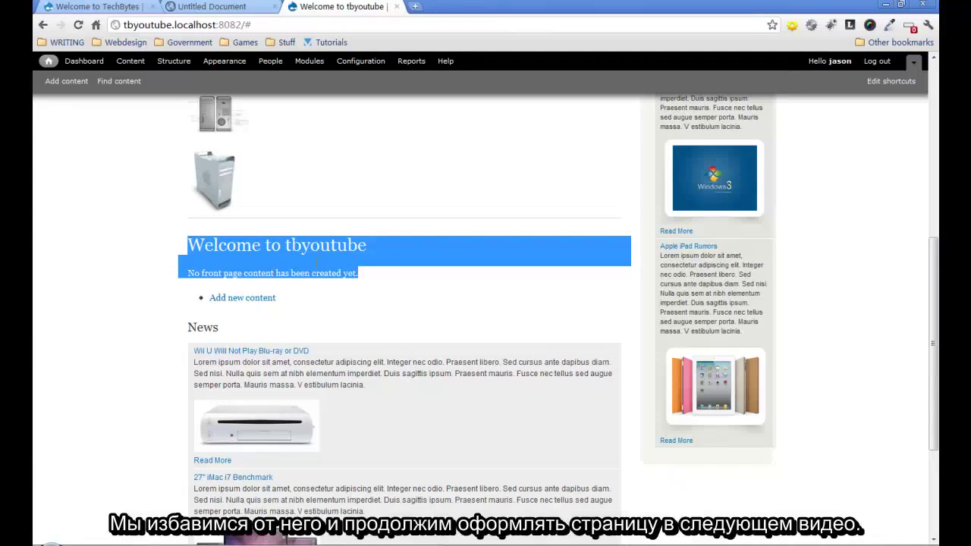
scroll(356, 294, up, 2)
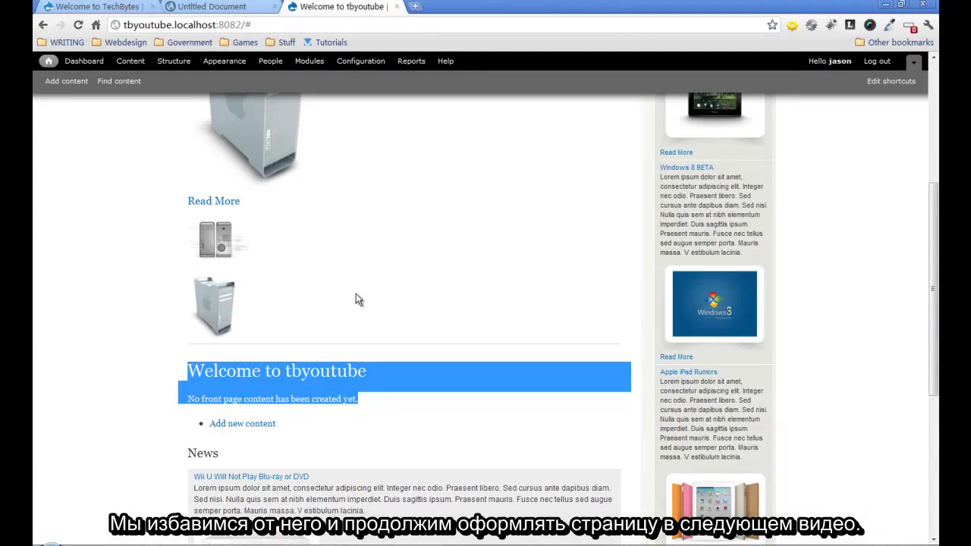
scroll(480, 299, up, 5)
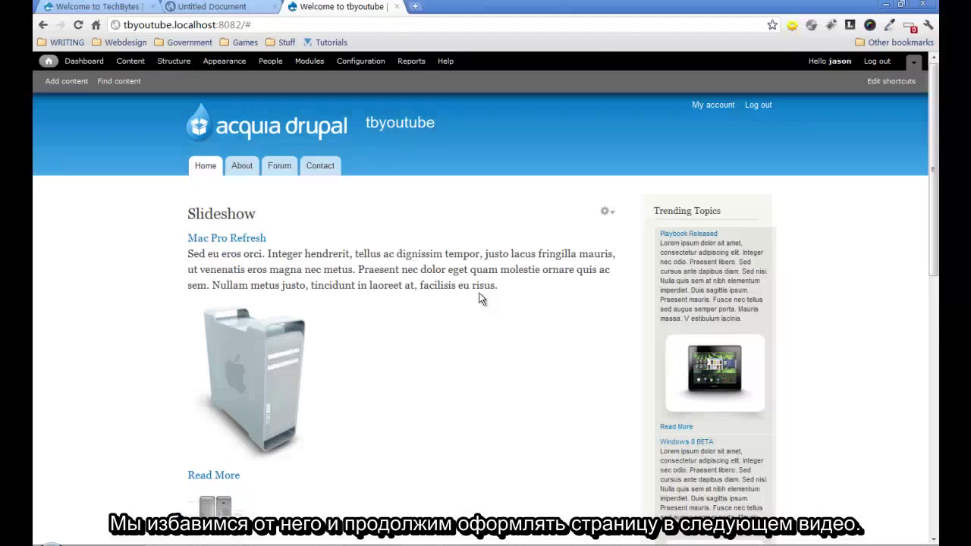
scroll(480, 298, down, 5)
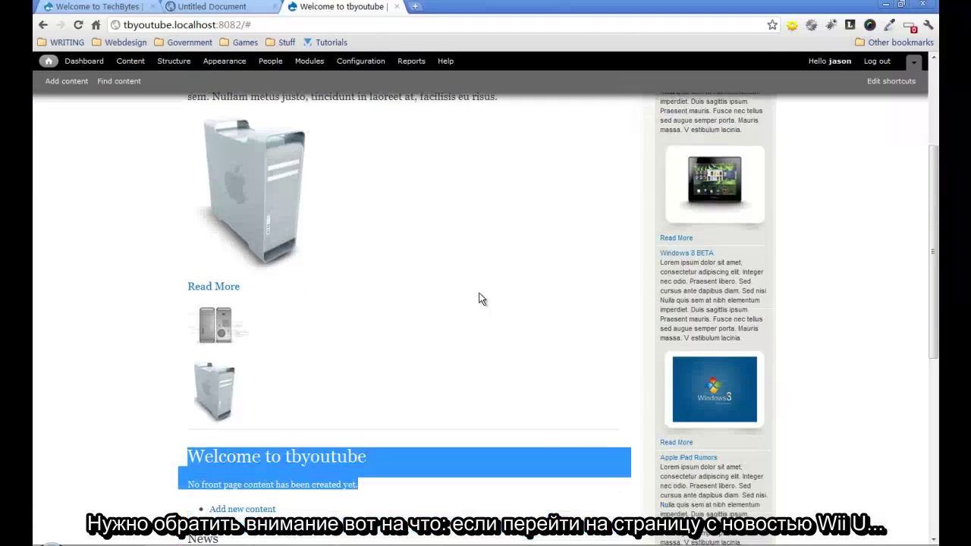
scroll(479, 298, down, 3)
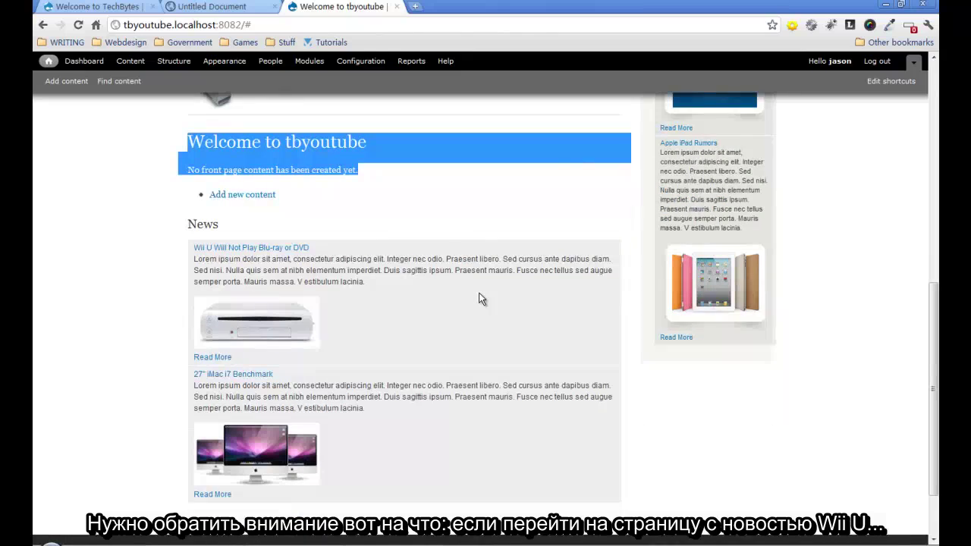
Step: Open the Wii U article and look over the slideshow shown on it
click(228, 250)
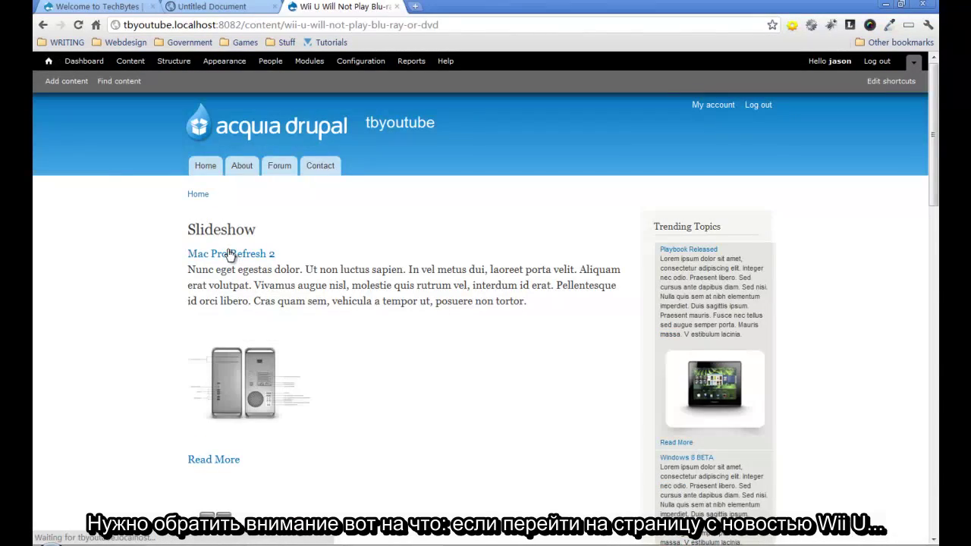
scroll(269, 263, down, 5)
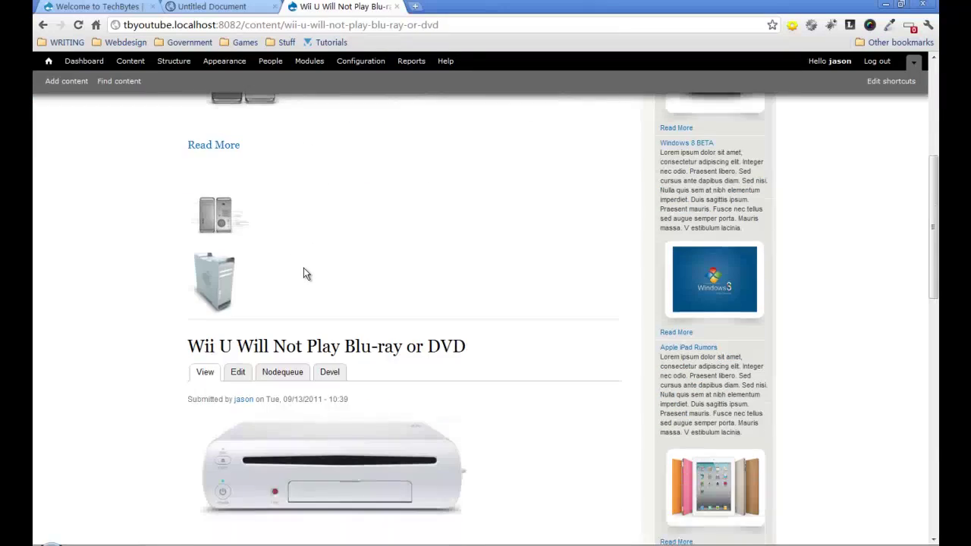
scroll(306, 269, up, 5)
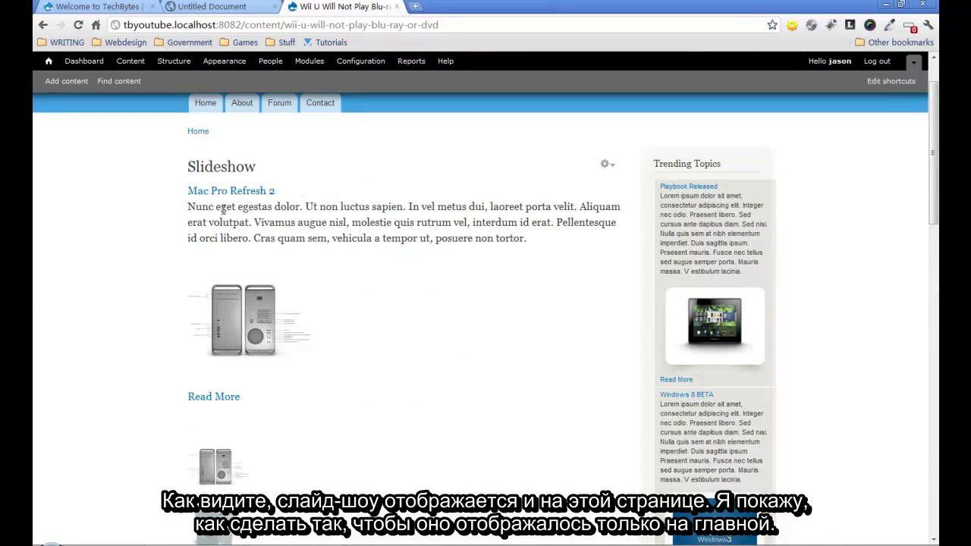
scroll(350, 306, down, 2)
scroll(351, 305, up, 3)
scroll(351, 305, down, 3)
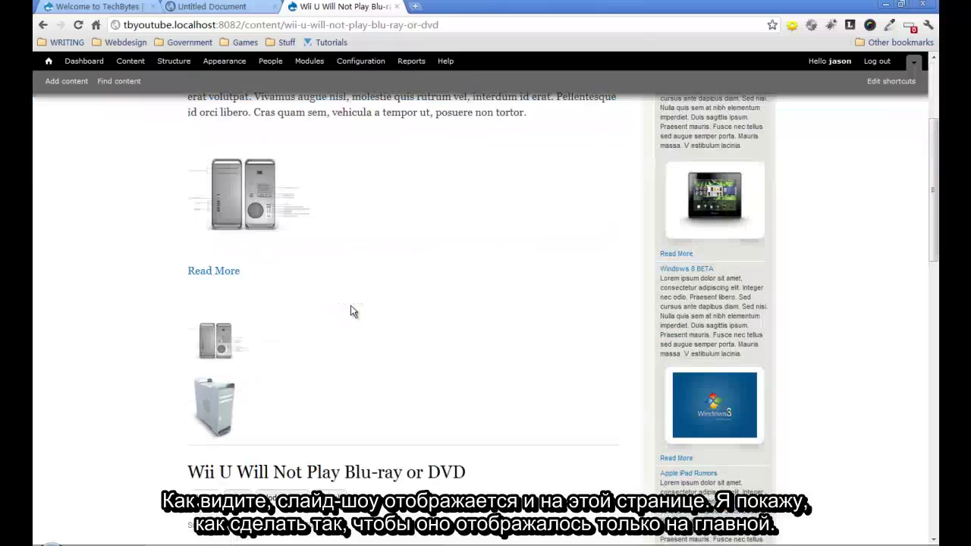
scroll(351, 305, up, 3)
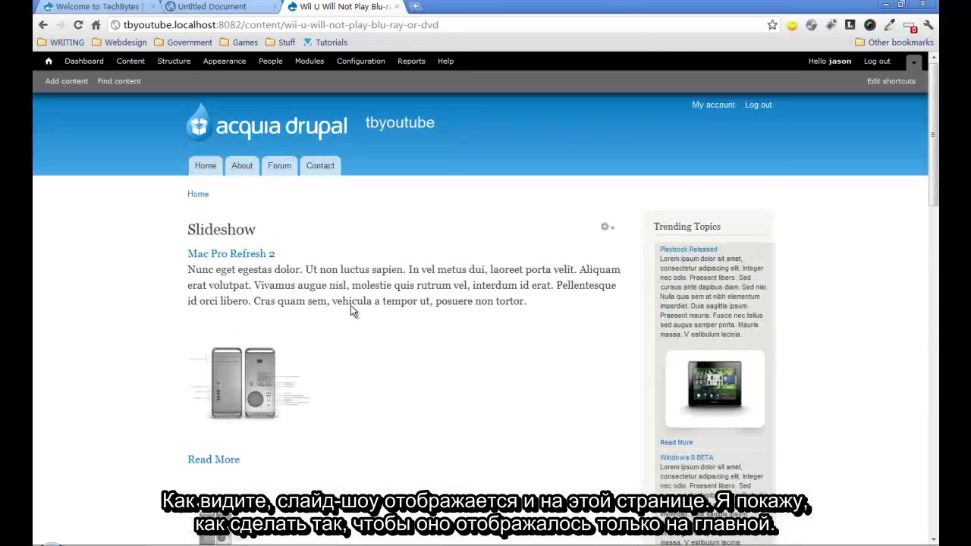
Step: Go to Structure > Blocks and scroll to the Slideshow block
click(169, 64)
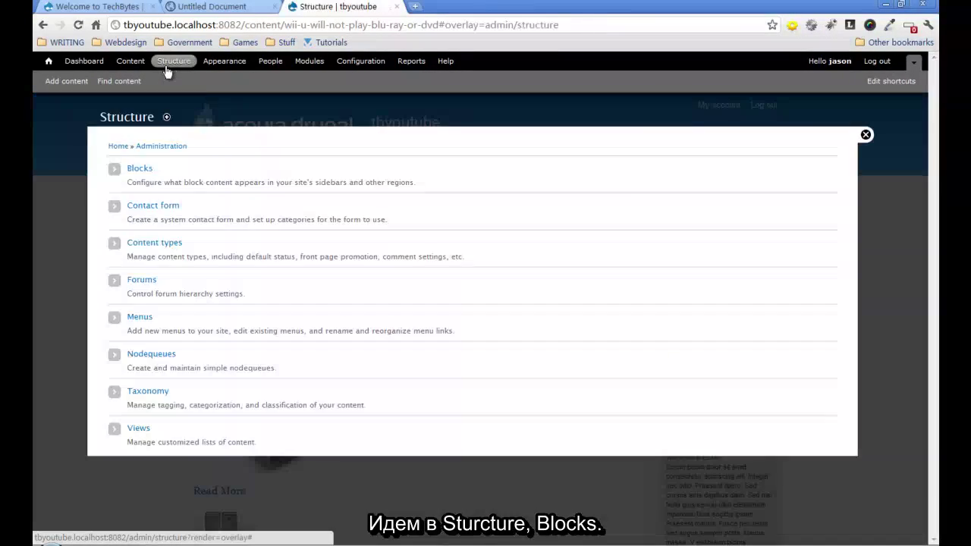
click(141, 170)
scroll(278, 252, down, 2)
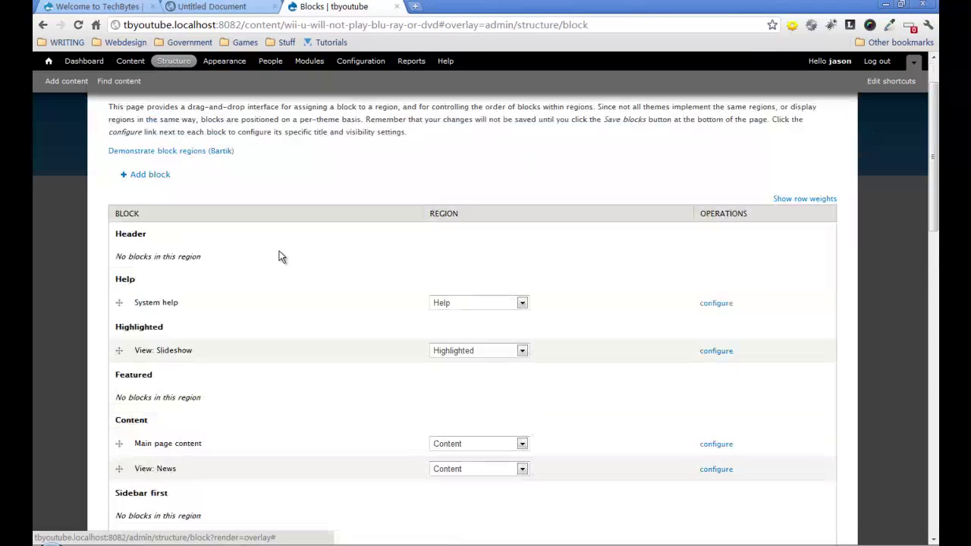
scroll(278, 256, down, 2)
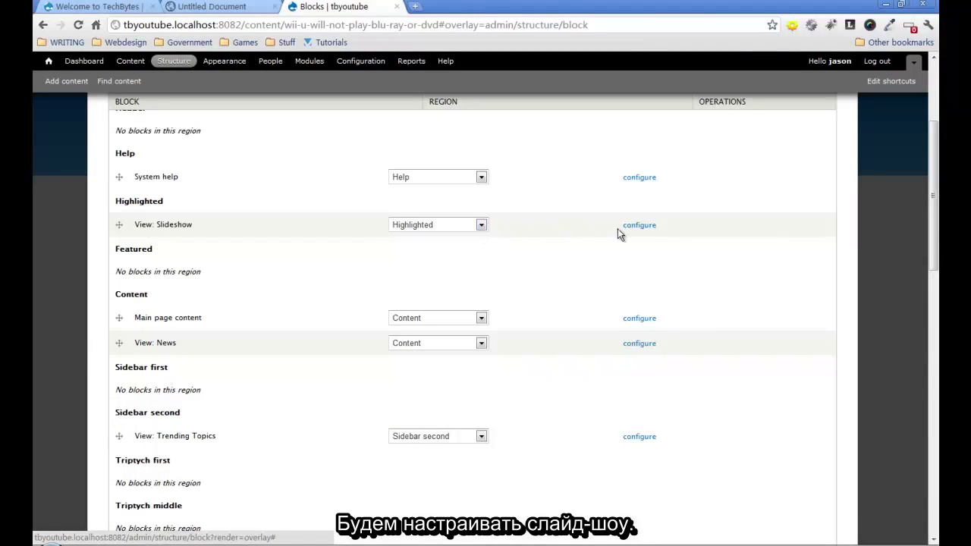
Step: Set the Slideshow block's title to <none>
click(639, 226)
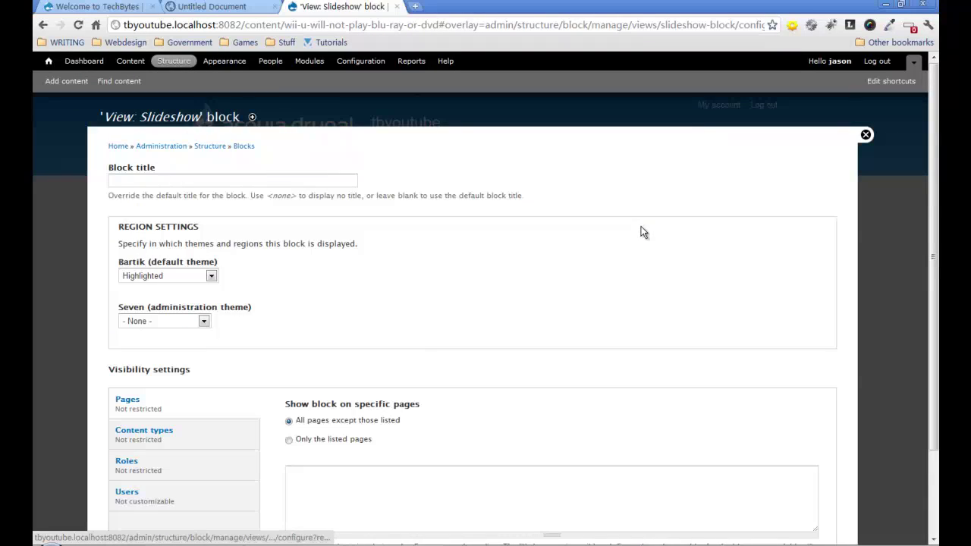
click(181, 182)
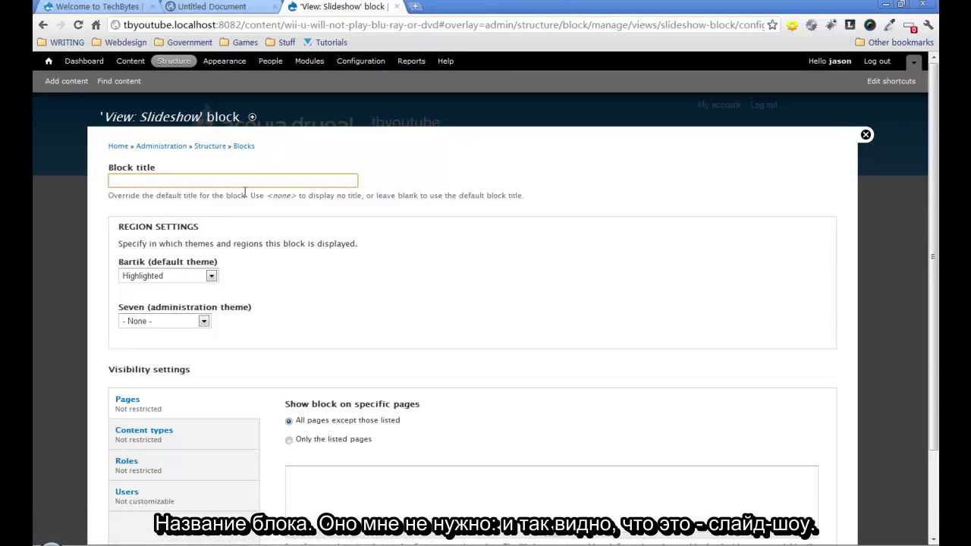
text(<none)
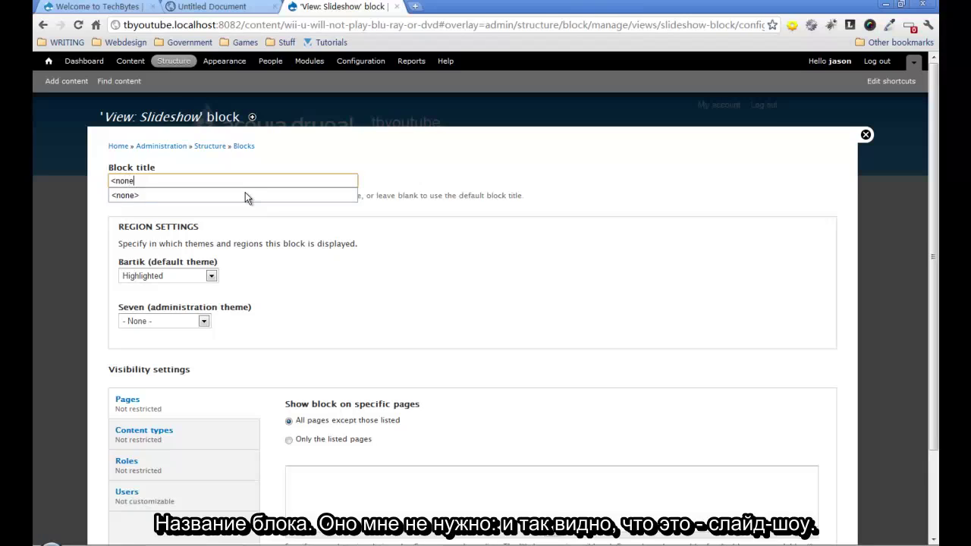
text(>)
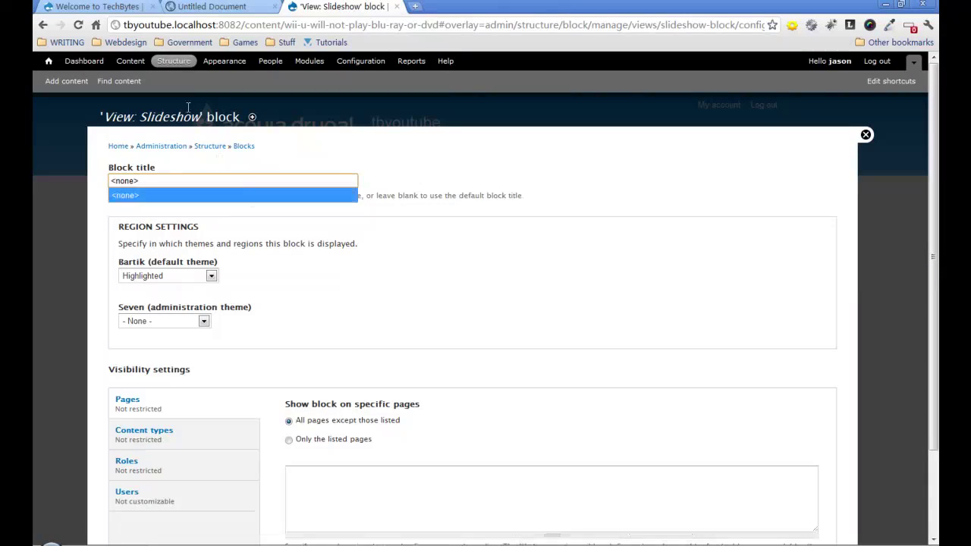
click(157, 199)
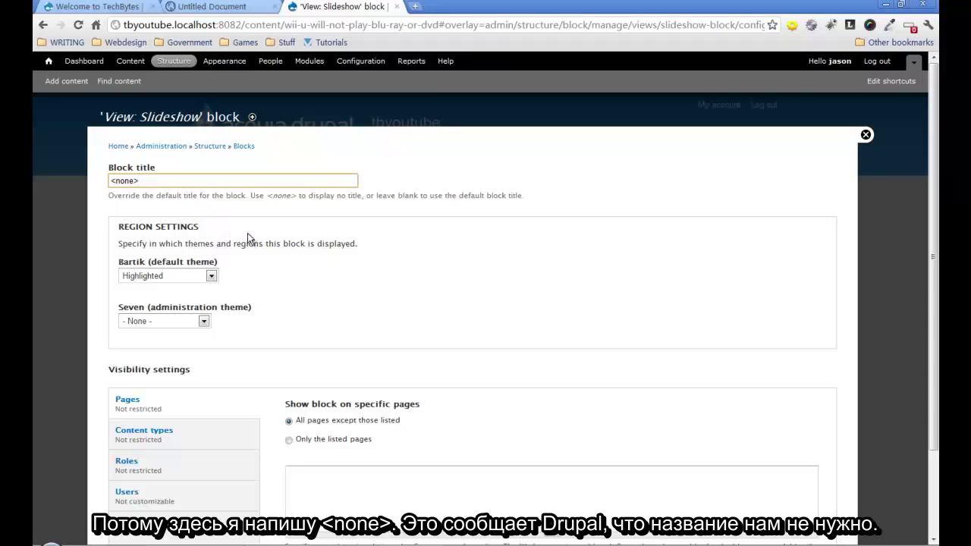
Step: Show the Slideshow block only on the listed page <front> and save the block
scroll(248, 235, down, 2)
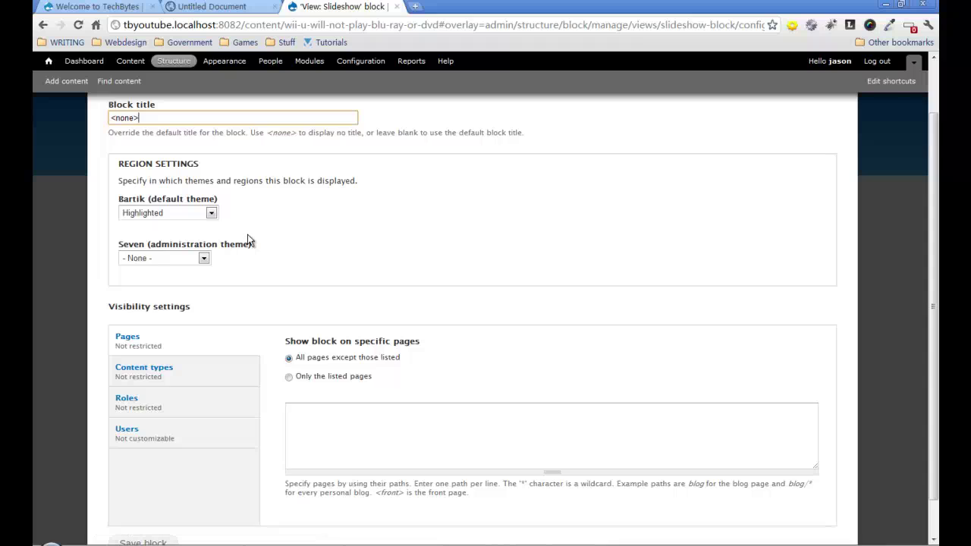
scroll(249, 235, down, 1)
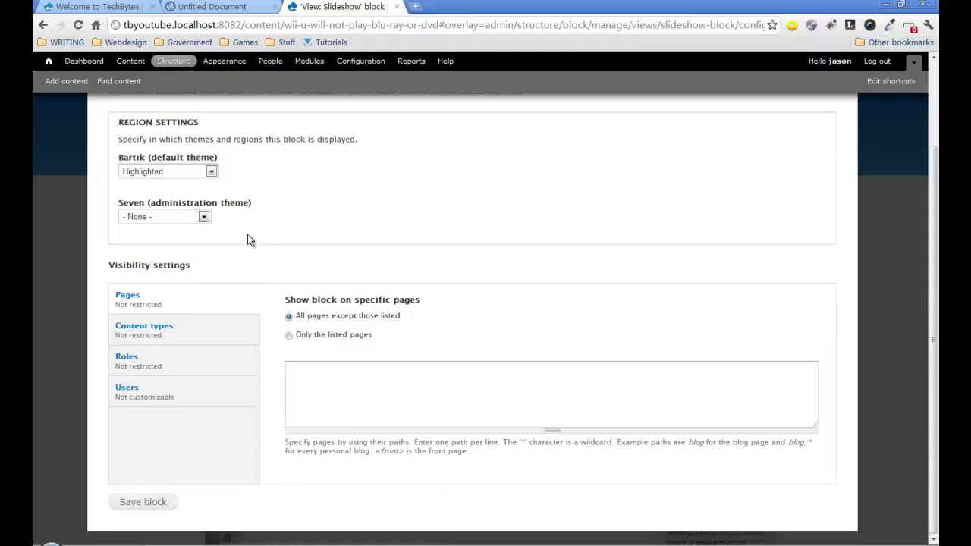
click(288, 335)
click(310, 373)
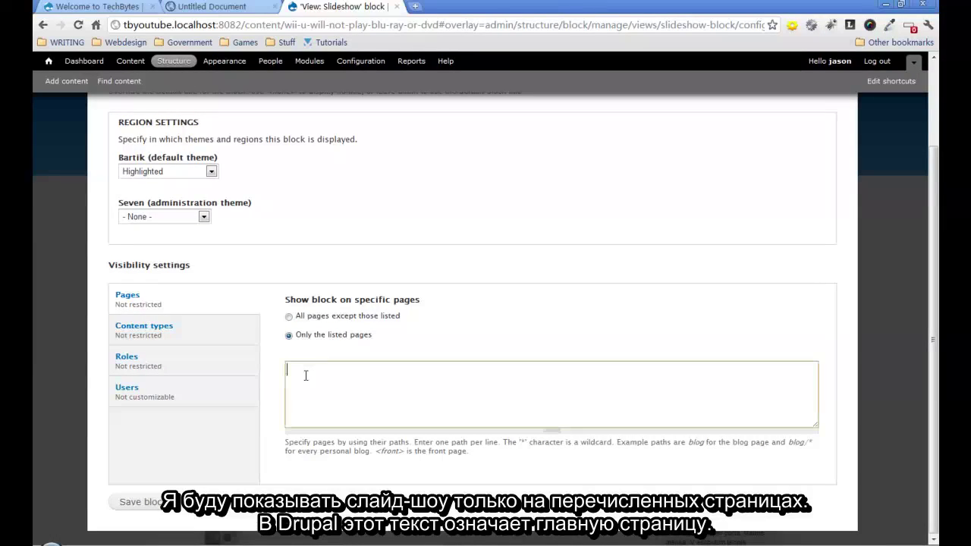
text(<front>)
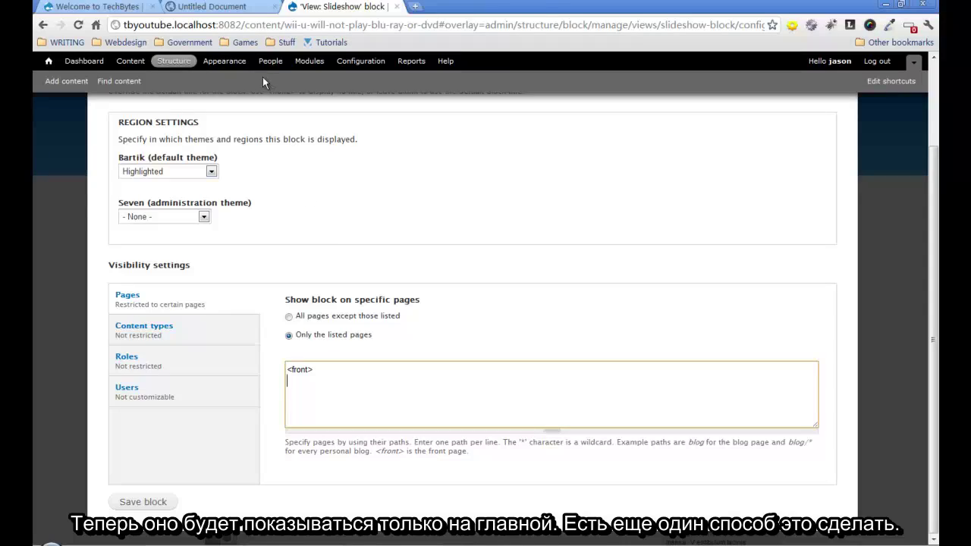
drag(241, 24, 119, 21)
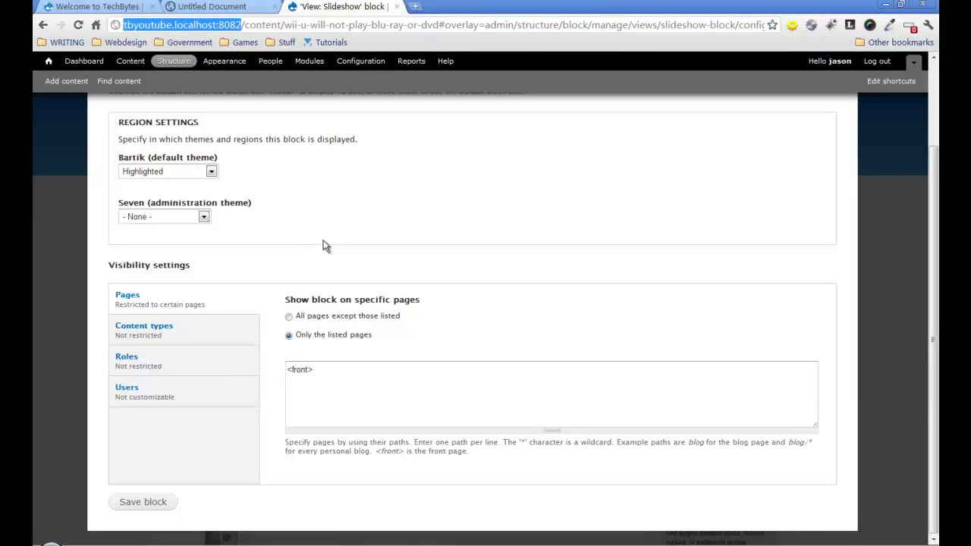
click(296, 381)
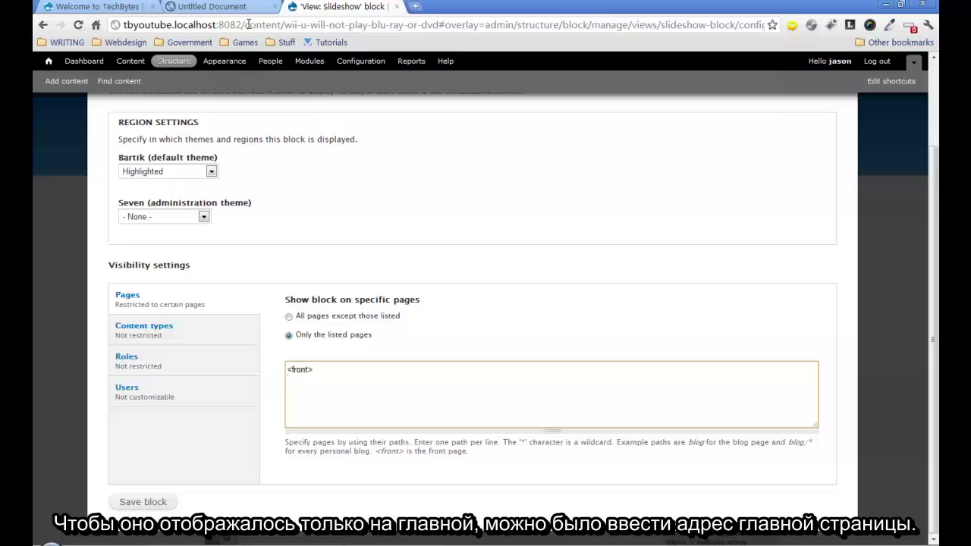
drag(241, 25, 122, 36)
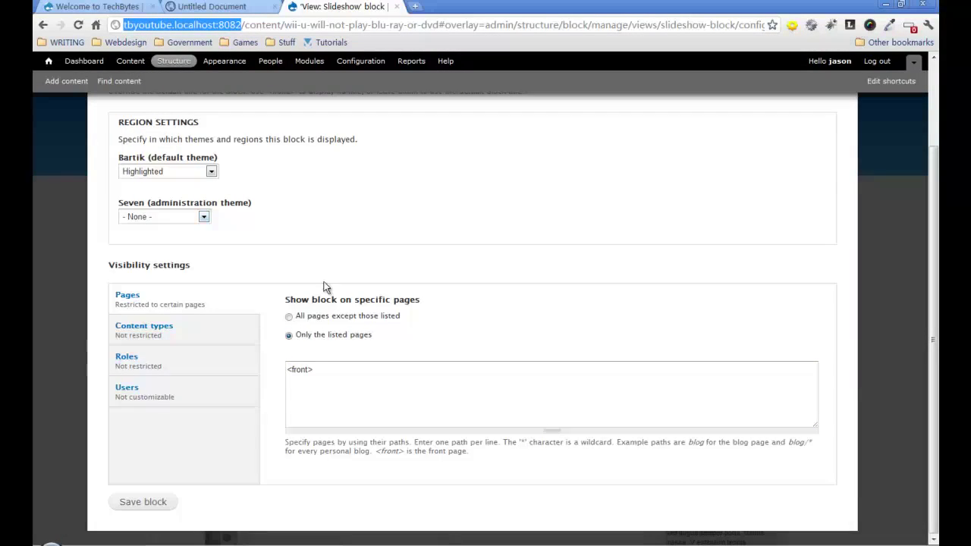
click(298, 382)
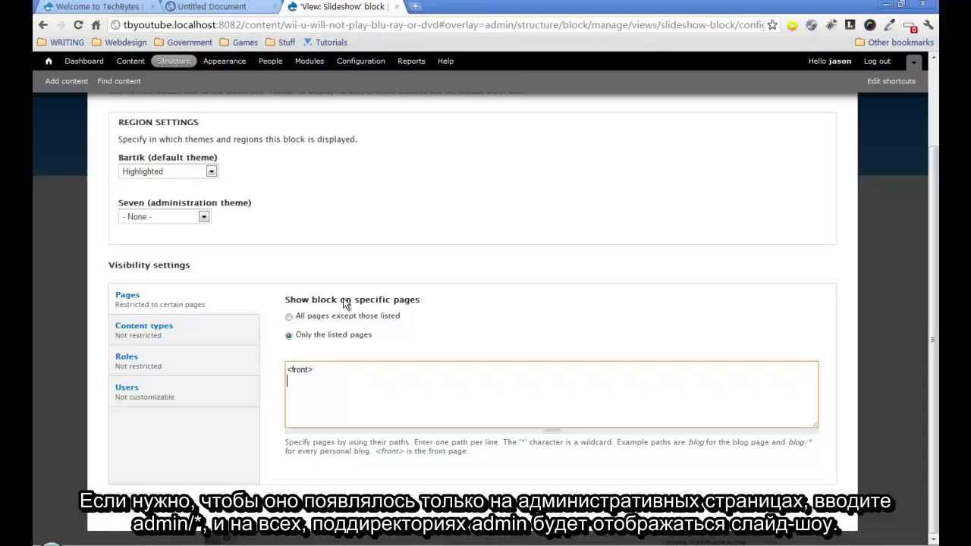
text(admin/*)
drag(315, 382, 286, 383)
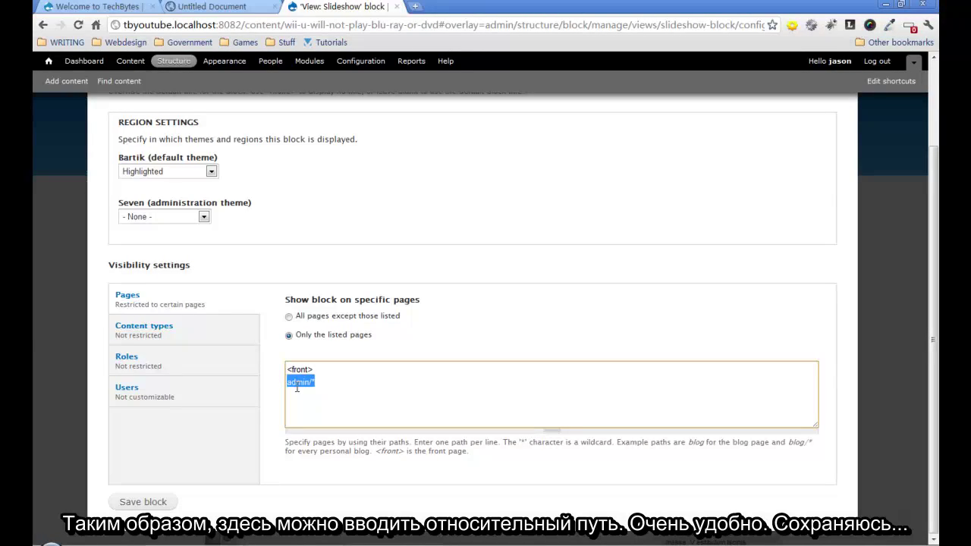
key(BackSpace)
click(154, 502)
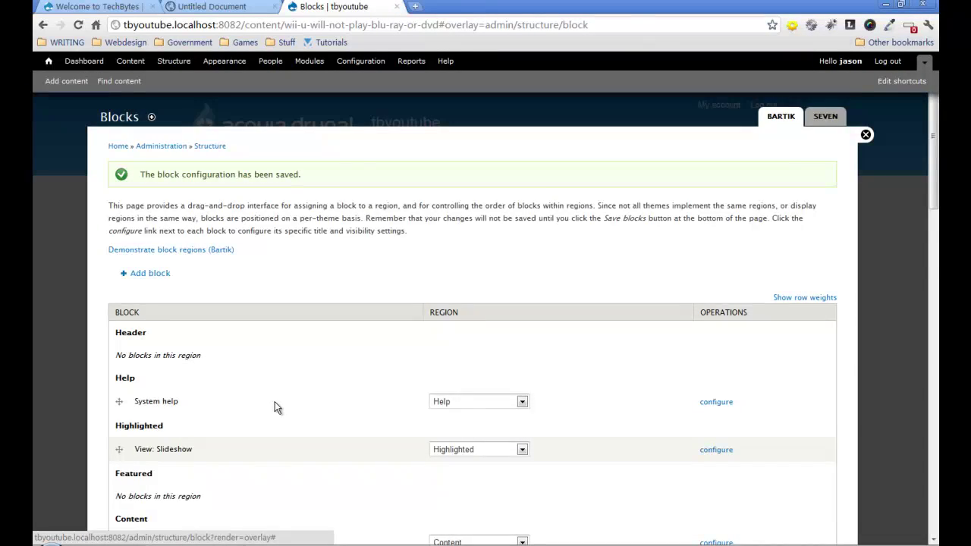
Step: Restrict the News block to the <front> page only, save it, and close the block overlay
scroll(275, 401, down, 3)
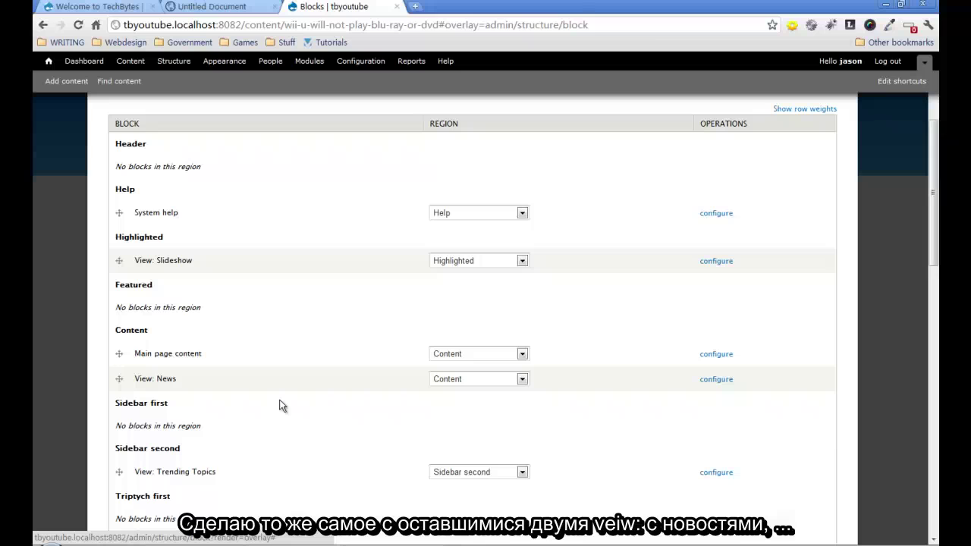
click(713, 380)
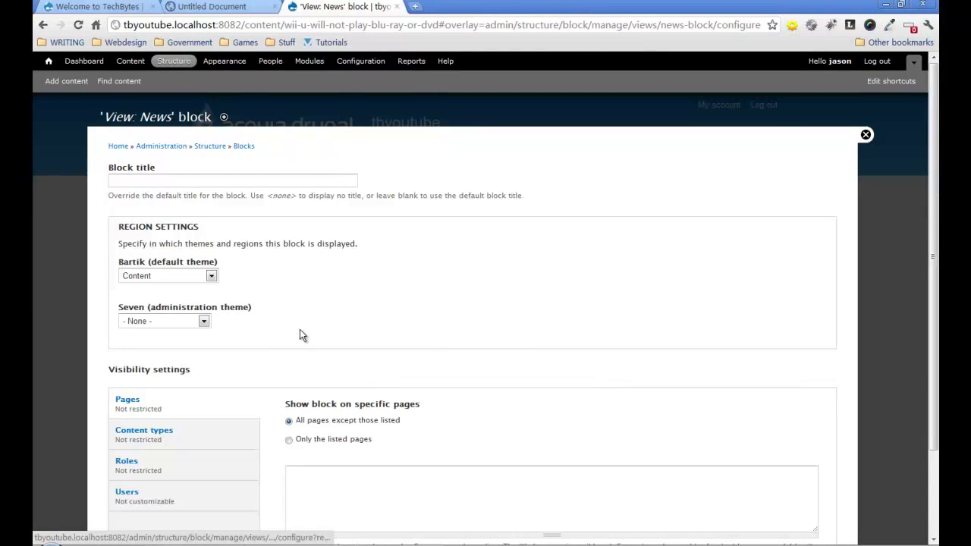
scroll(254, 341, down, 2)
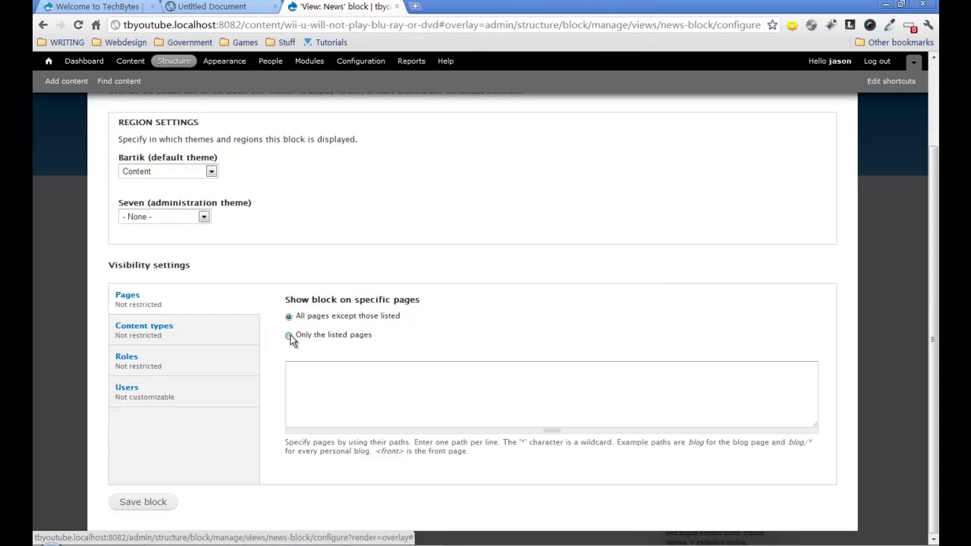
click(292, 336)
scroll(292, 337, up, 2)
scroll(227, 231, down, 2)
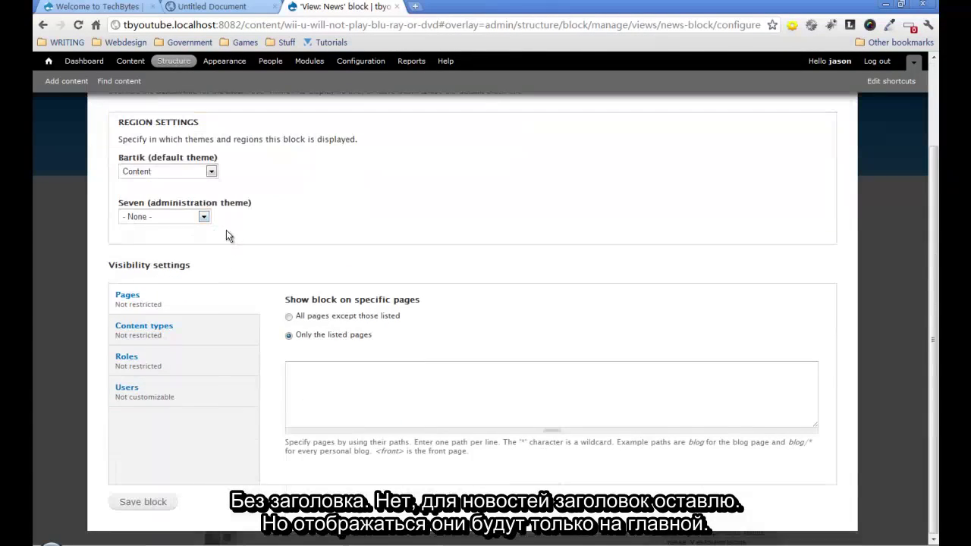
click(307, 370)
text(<front>)
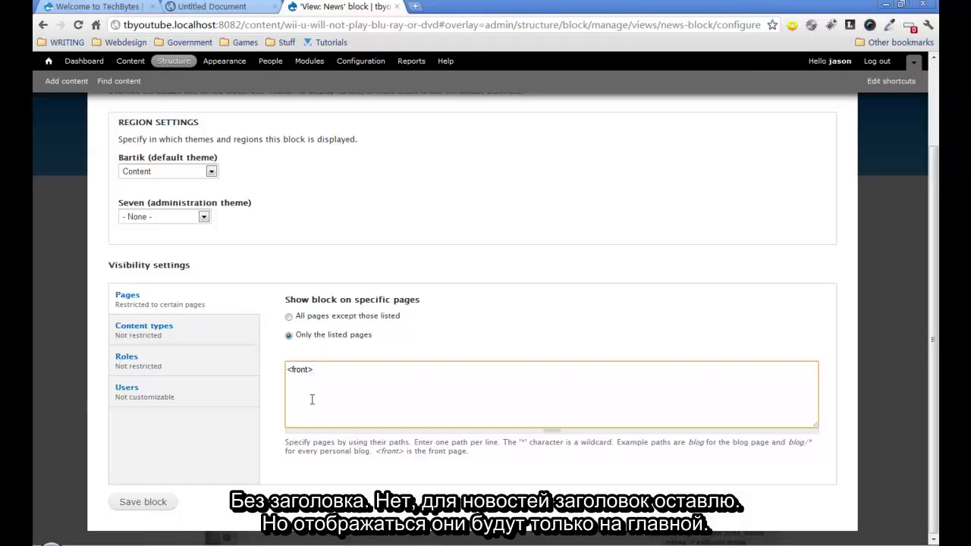
click(163, 503)
scroll(275, 420, down, 3)
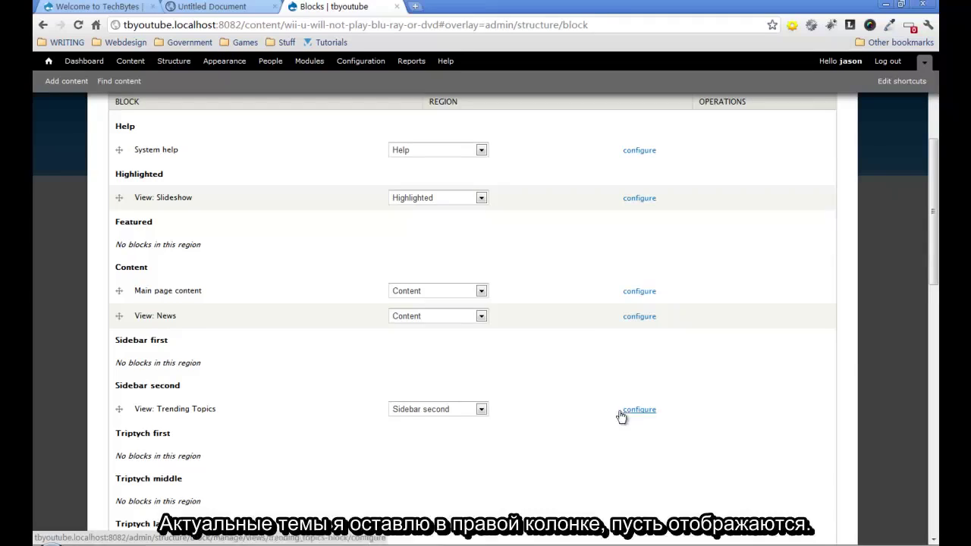
scroll(373, 363, up, 4)
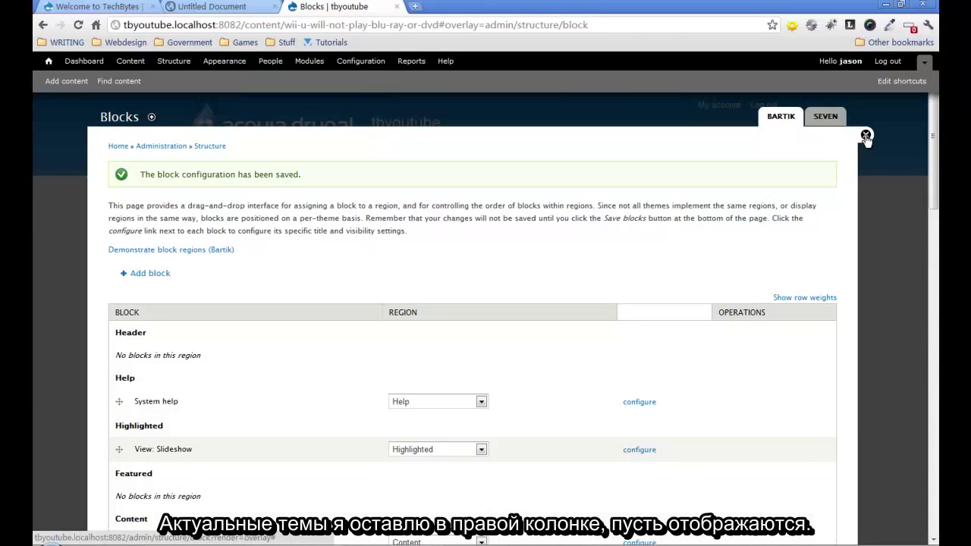
click(866, 136)
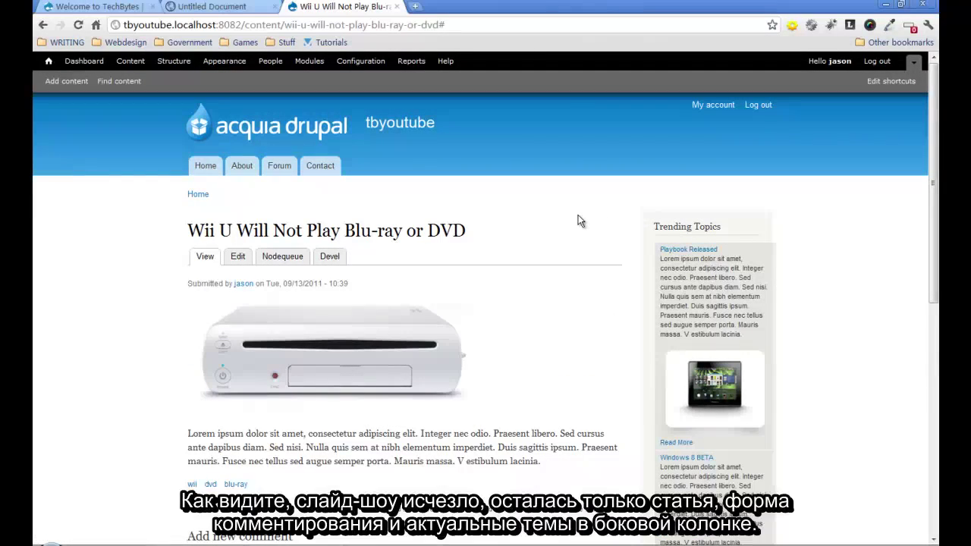
Step: Add the Wii U article to Trending Topics using the link below the article
scroll(464, 248, down, 4)
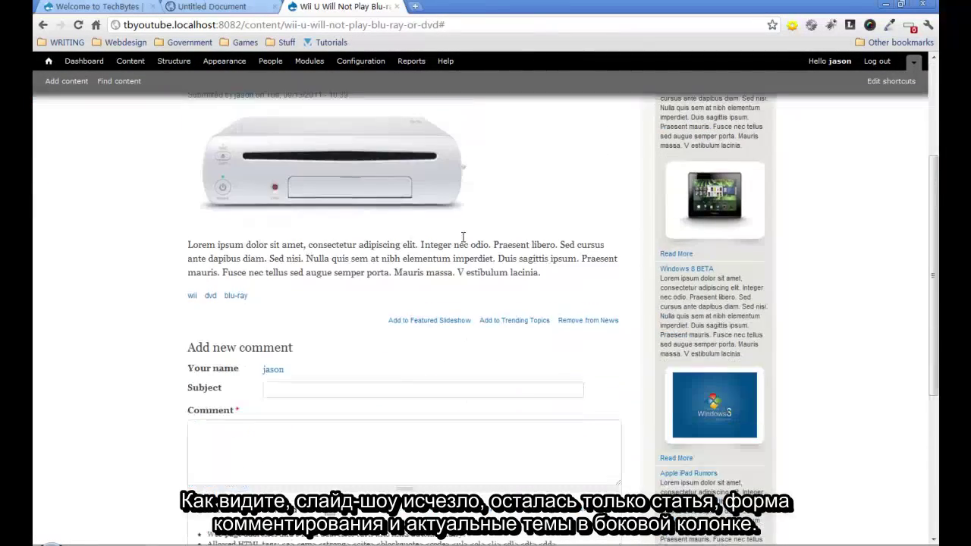
scroll(414, 275, up, 4)
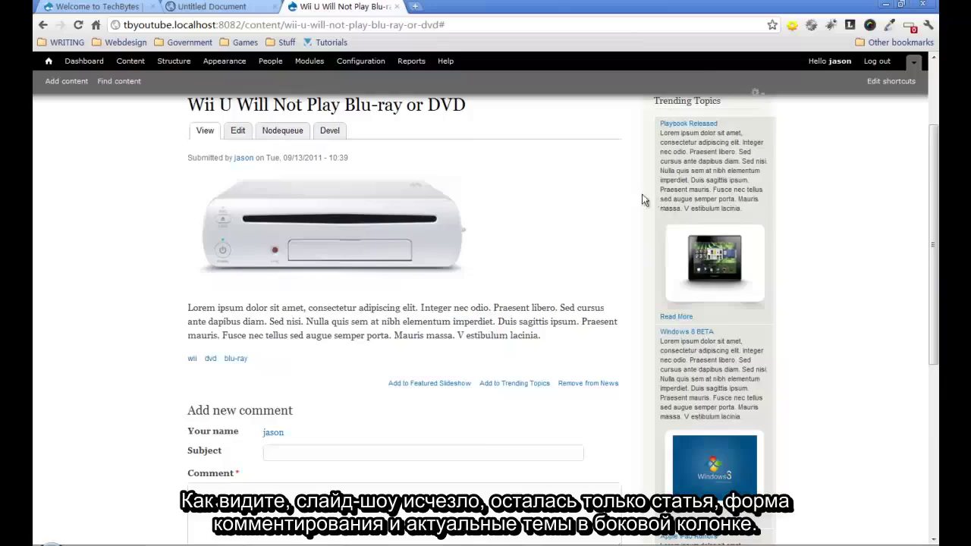
scroll(696, 328, down, 1)
scroll(695, 328, down, 5)
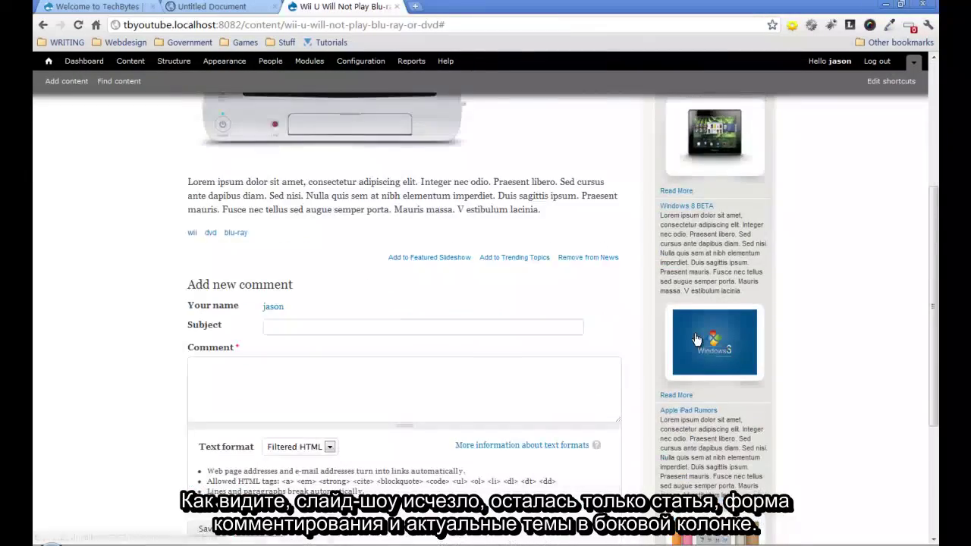
scroll(696, 330, up, 6)
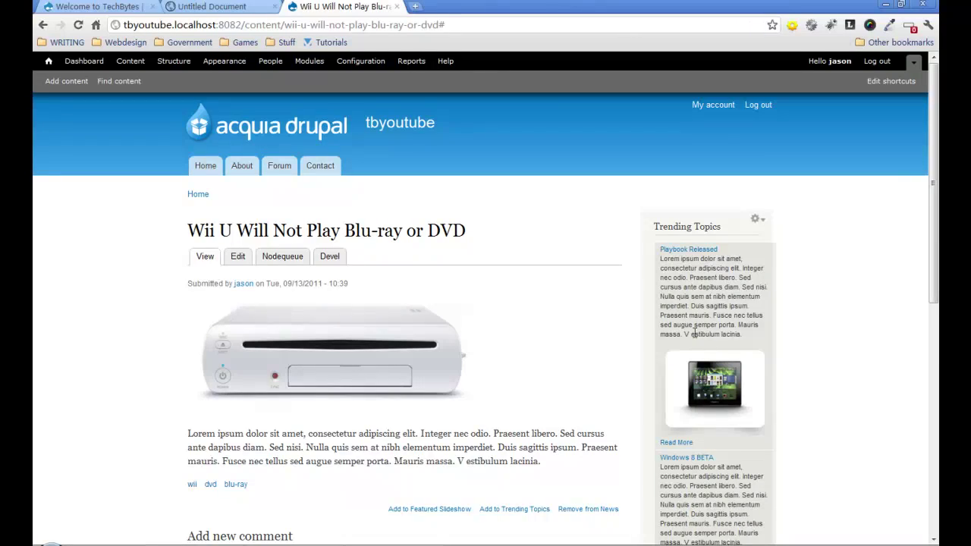
scroll(613, 305, down, 2)
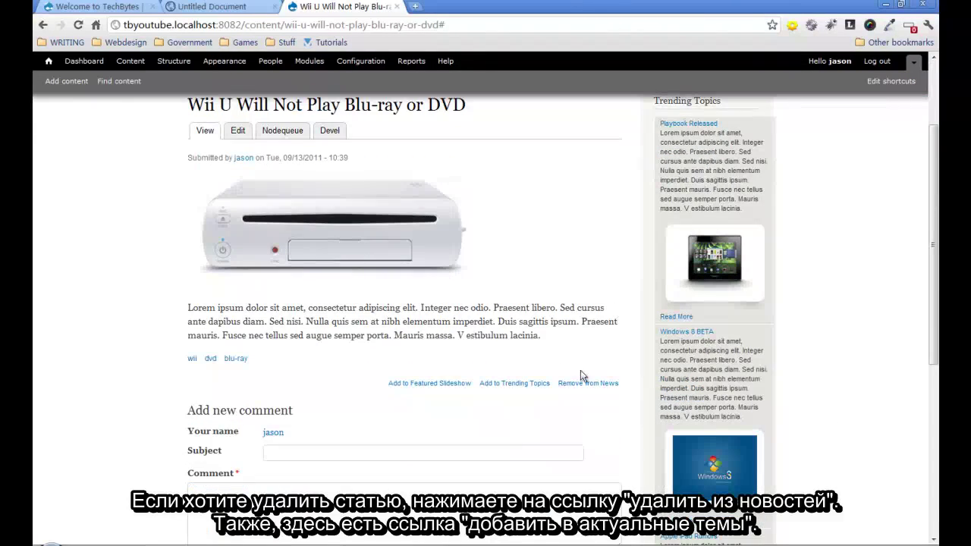
click(509, 389)
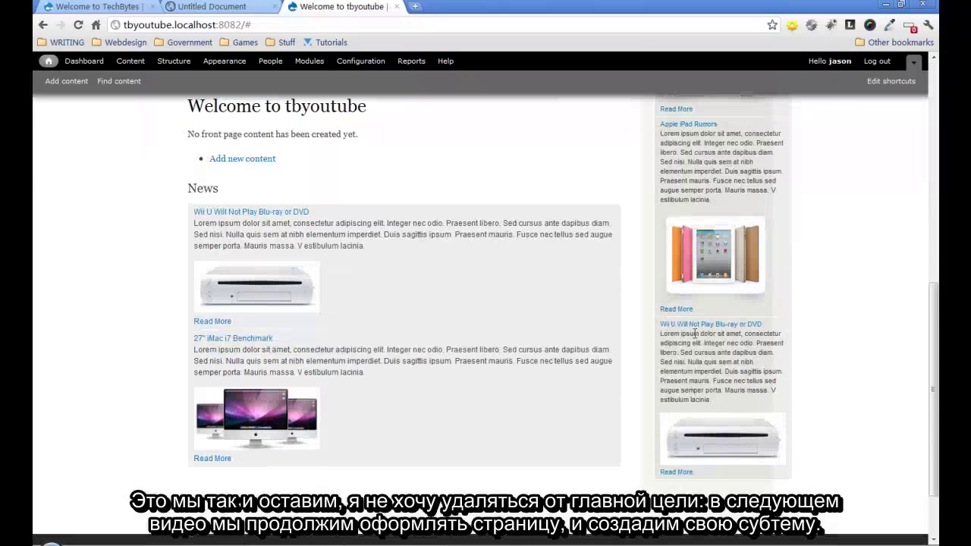
Step: Scroll the front page to check the News block and Trending Topics sidebar
scroll(694, 334, down, 2)
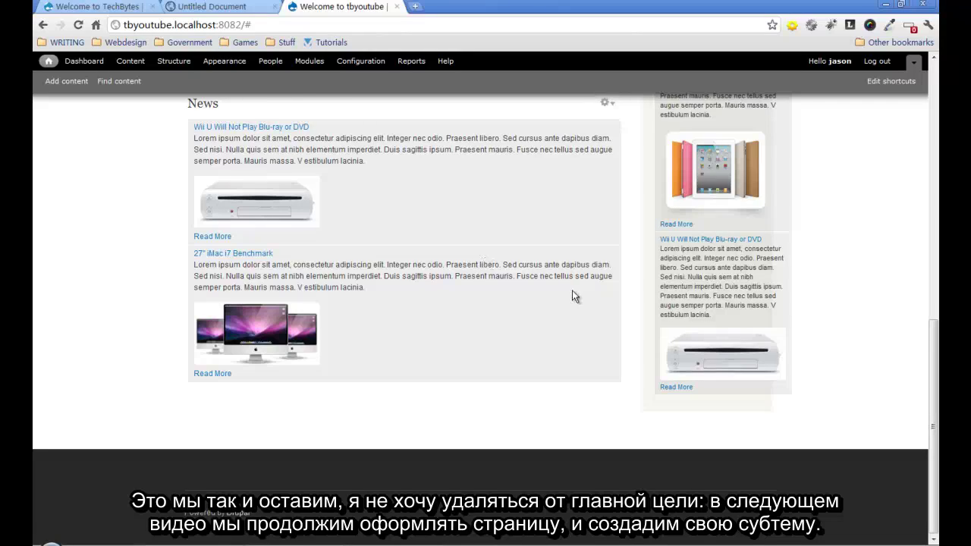
scroll(562, 289, up, 3)
scroll(563, 289, down, 2)
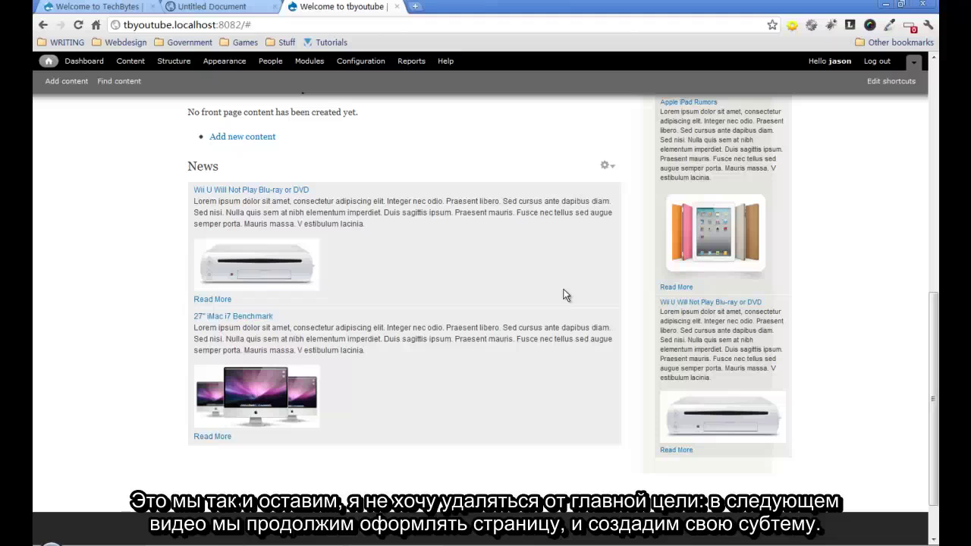
scroll(562, 295, up, 6)
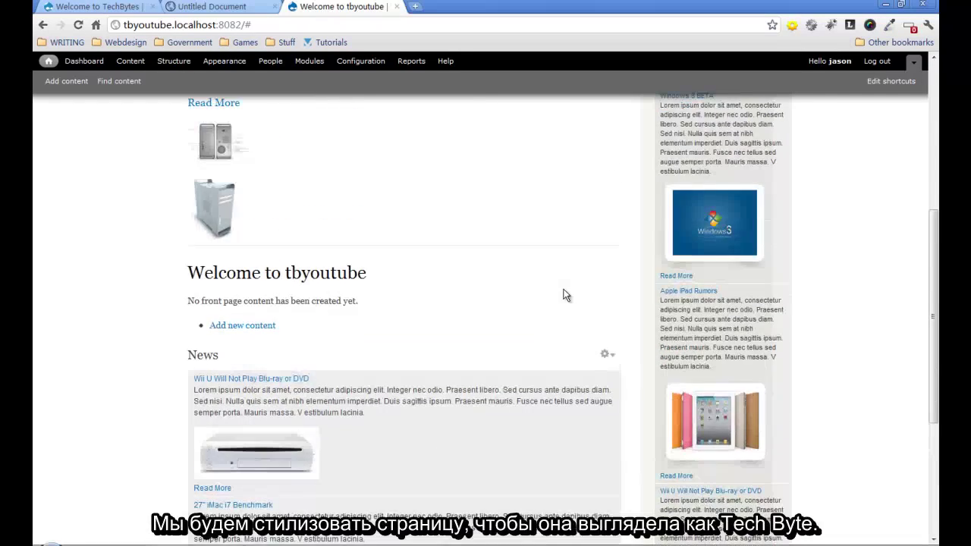
scroll(562, 295, down, 4)
scroll(563, 295, down, 3)
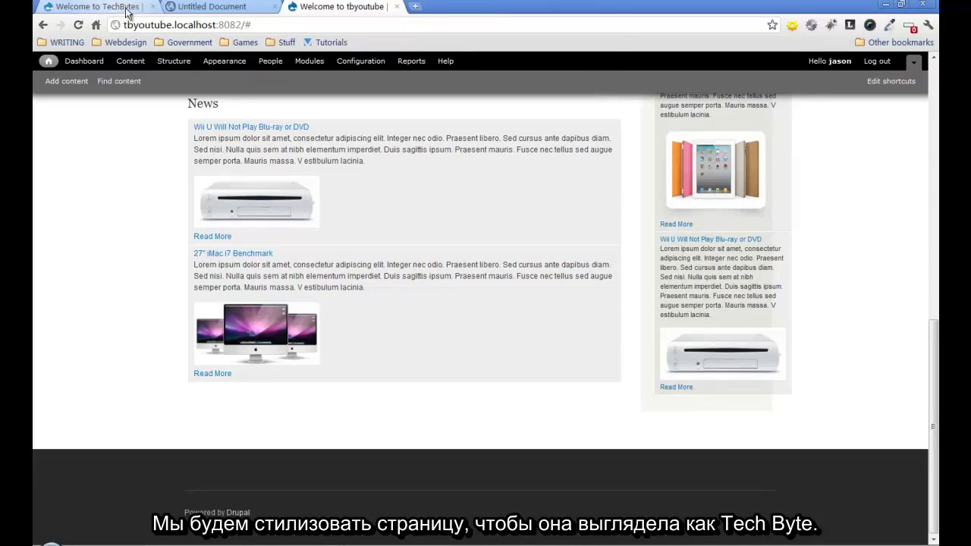
Step: Compare with the Tech Byte design mockup, then reload the Drupal front page with F5
click(213, 14)
scroll(106, 178, down, 2)
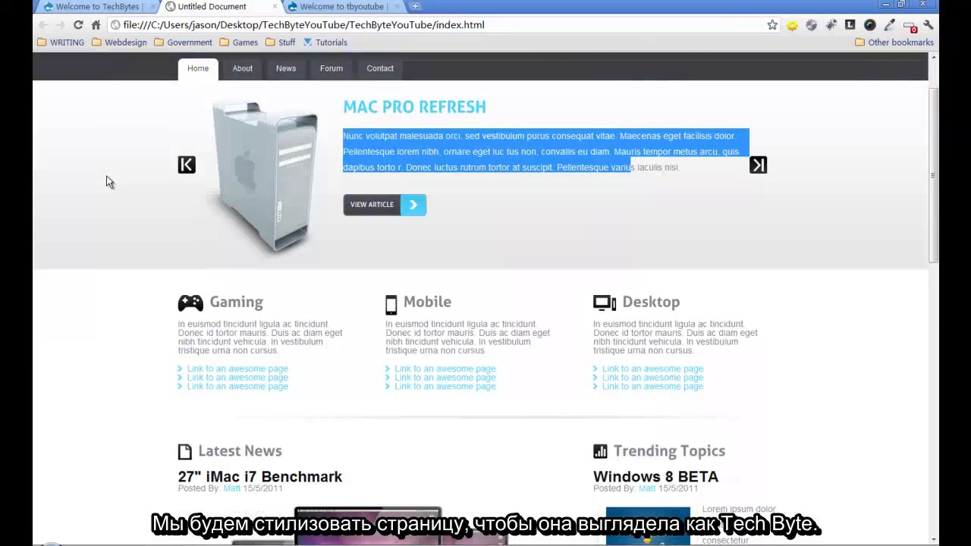
scroll(106, 175, up, 3)
click(318, 7)
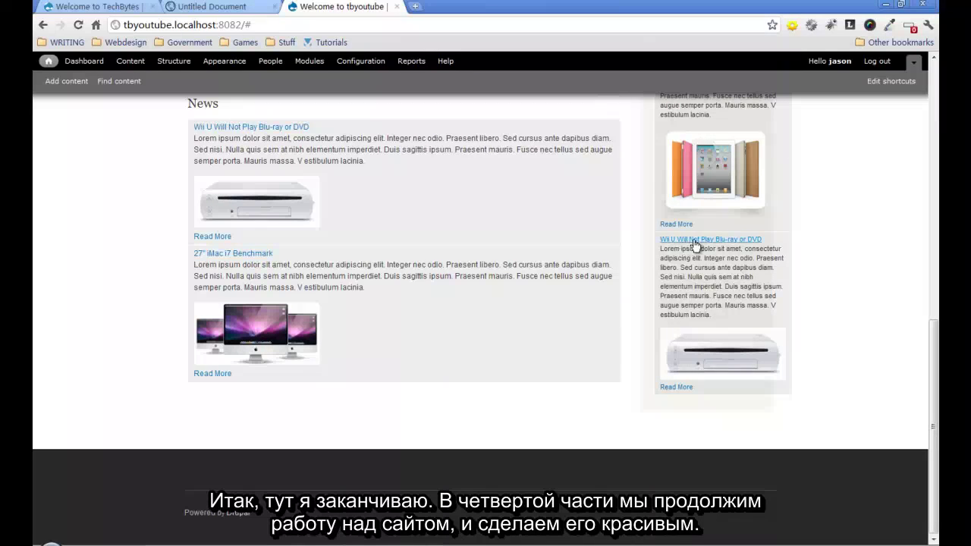
scroll(515, 301, up, 3)
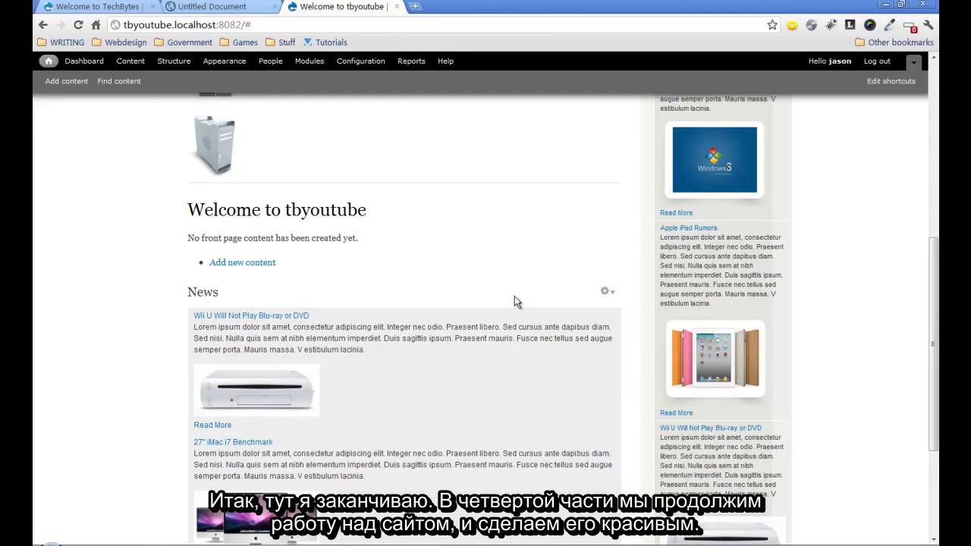
key(F5)
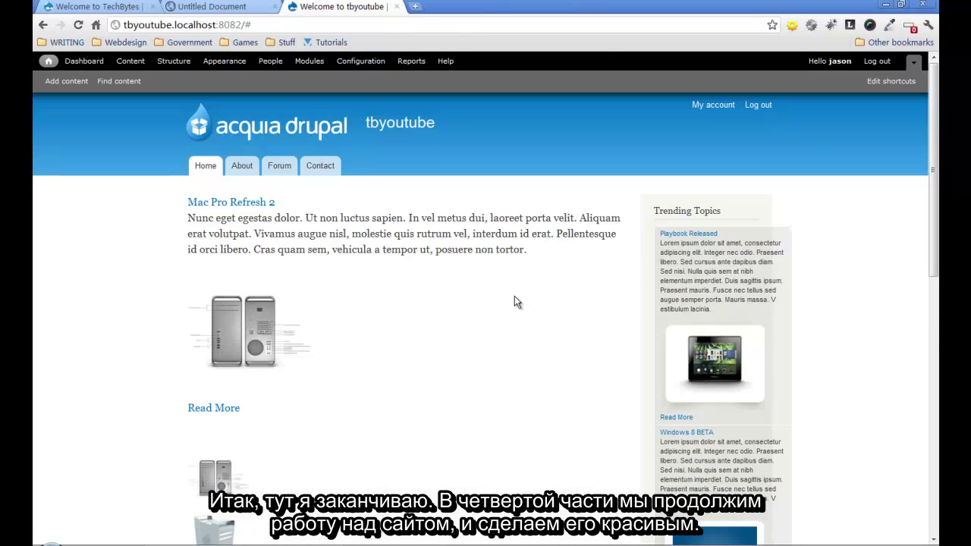